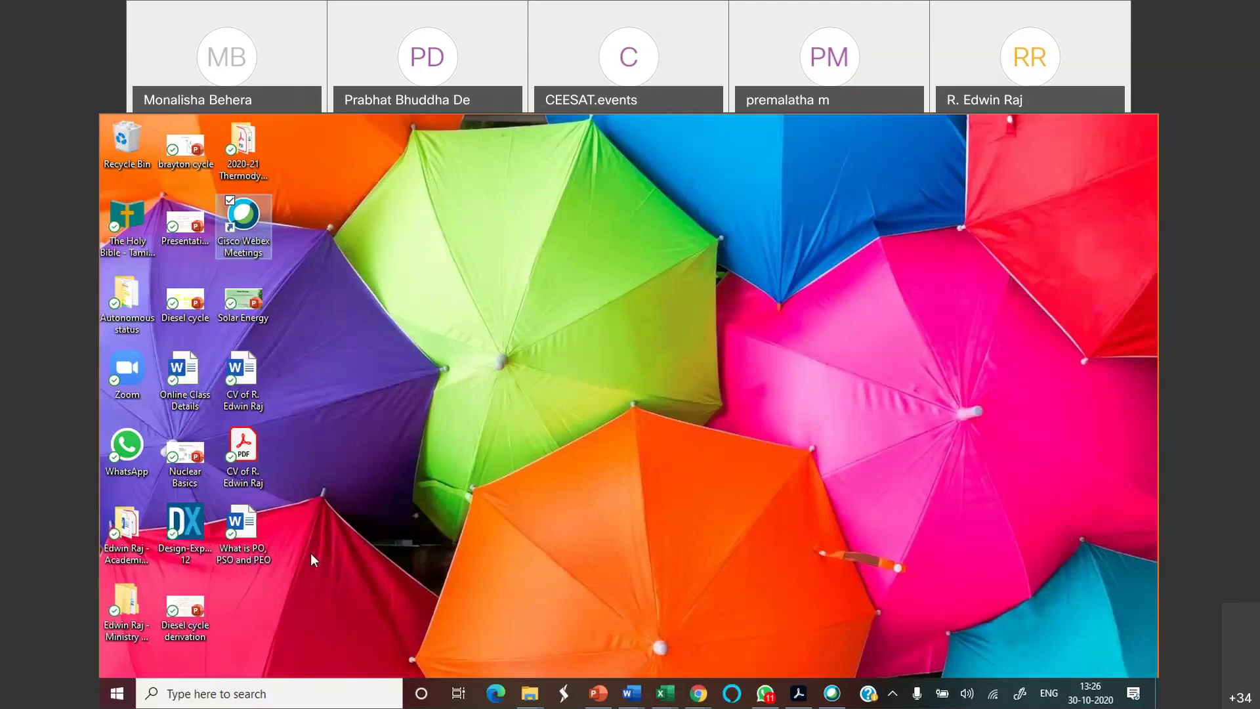
Open Design-Expert 12, dismiss the trial notice and start a new Response Surface Central Composite design.
click(192, 519)
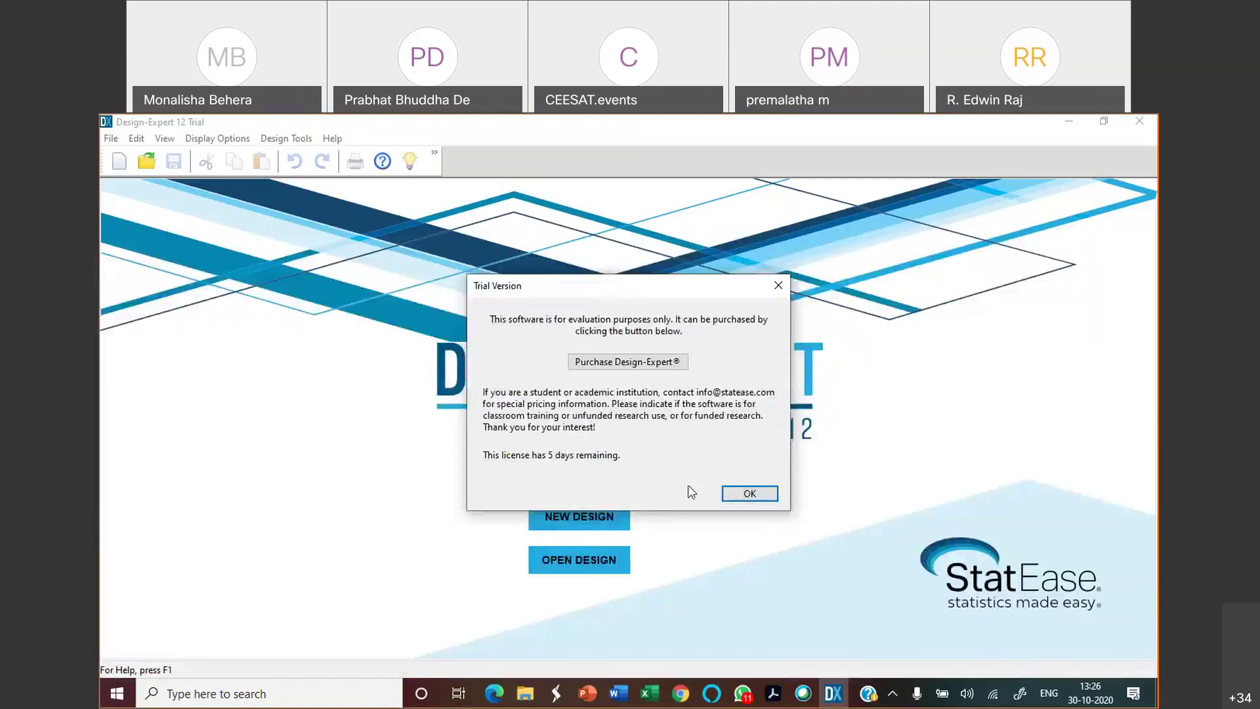
click(752, 495)
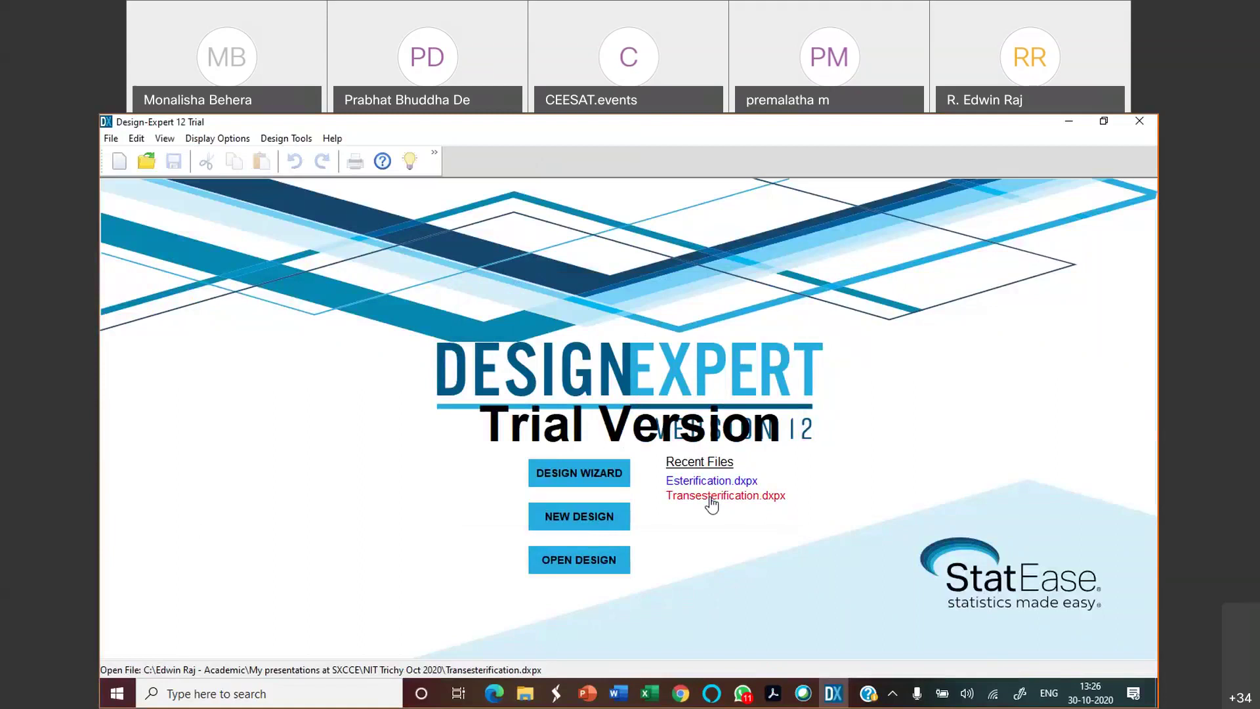
click(596, 517)
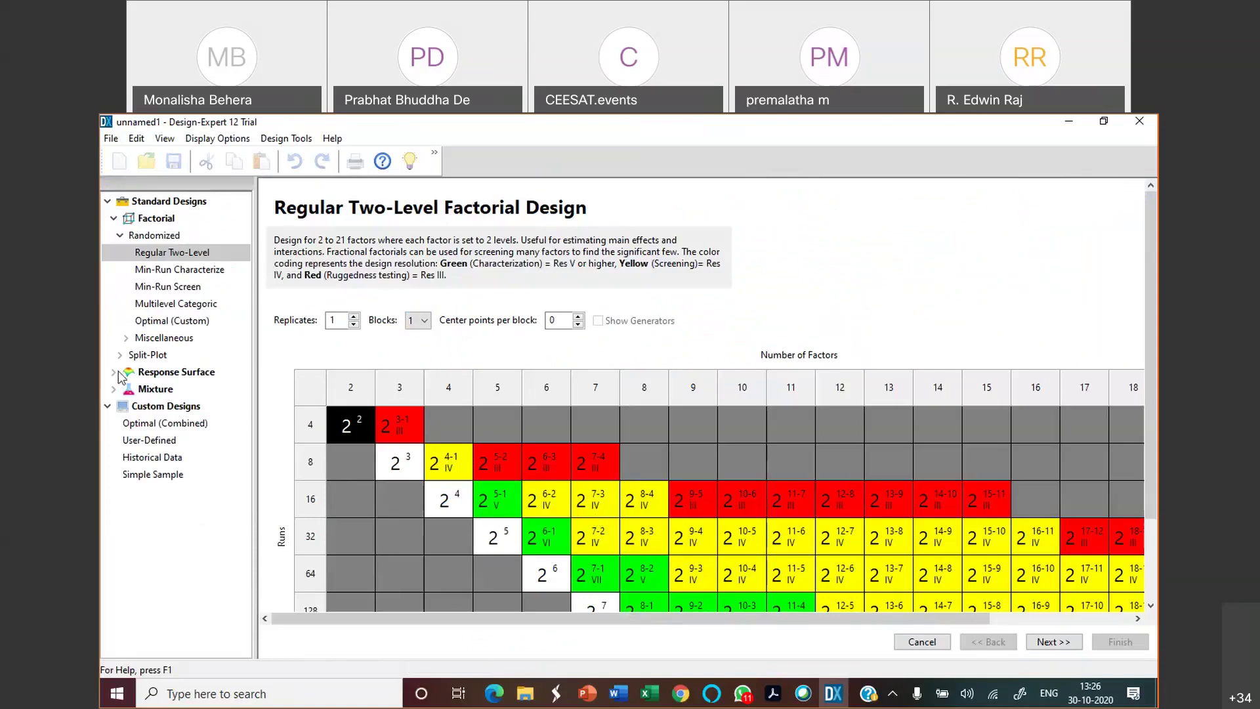
click(173, 376)
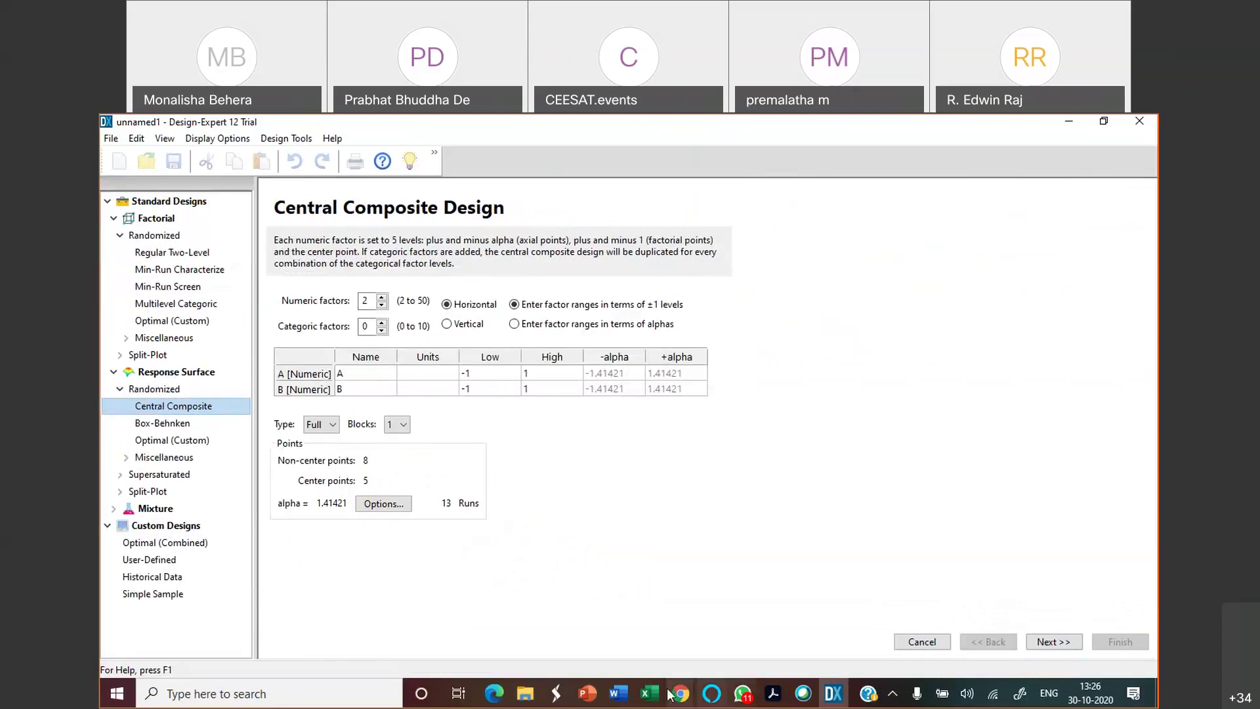
Check slide 57 in PowerPoint for the esterification parameters' ranges and levels, and return to Design-Expert.
click(588, 692)
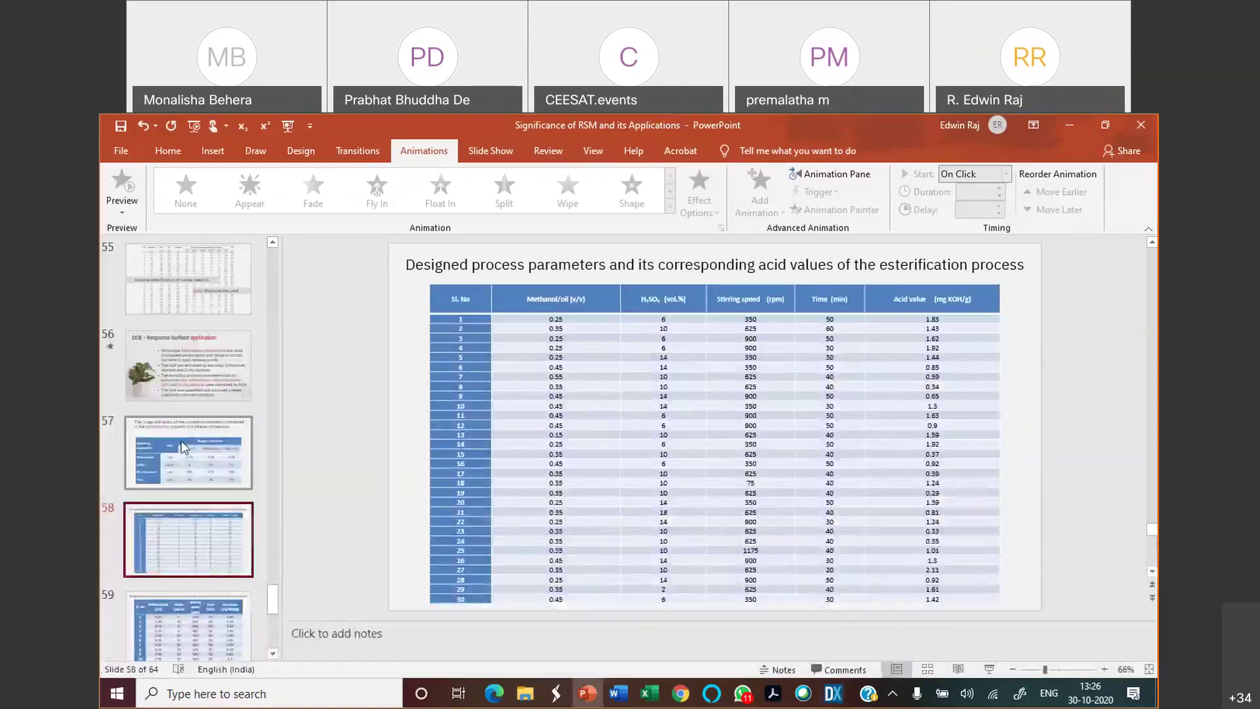
click(188, 444)
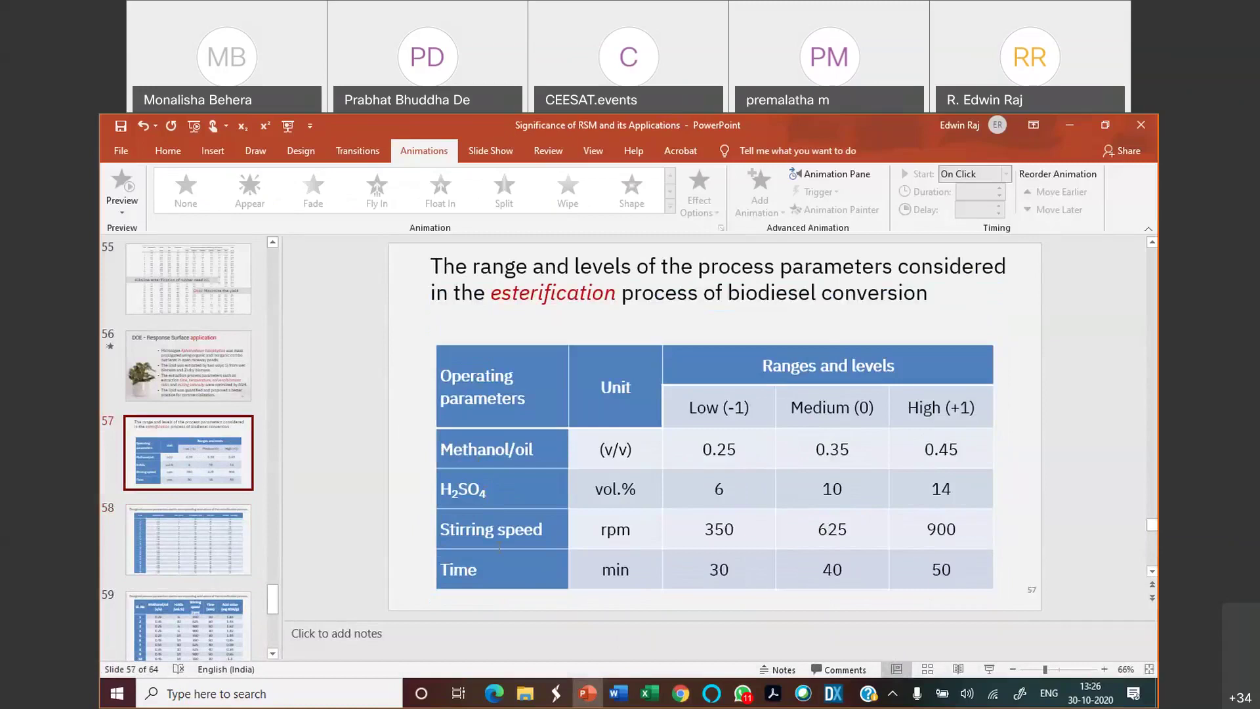
click(833, 693)
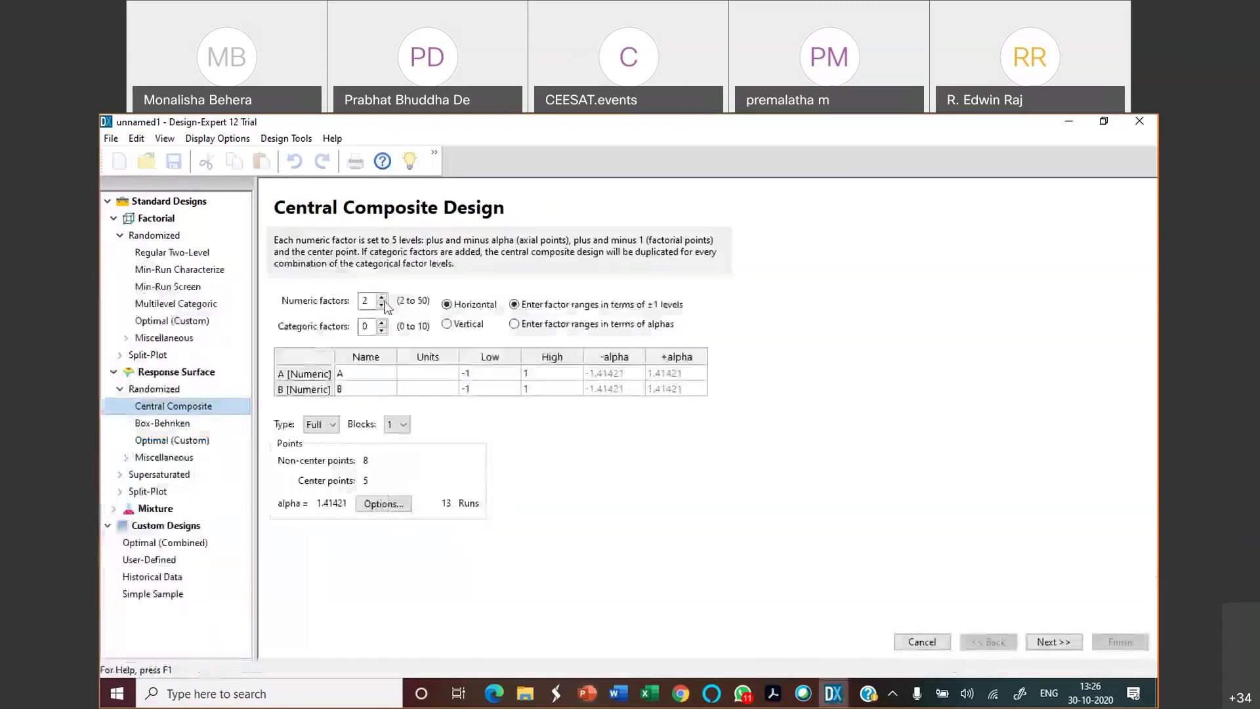
Set the central composite design to 4 numeric factors and 0 categoric factors.
click(381, 297)
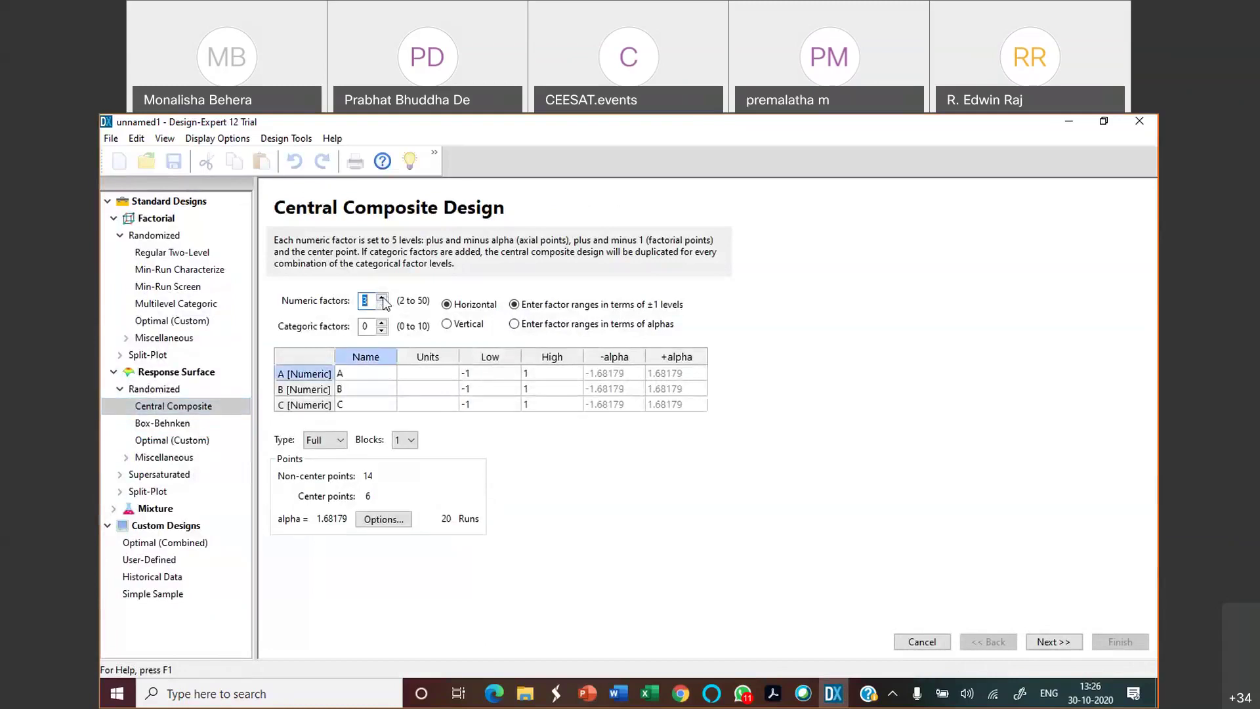
click(382, 296)
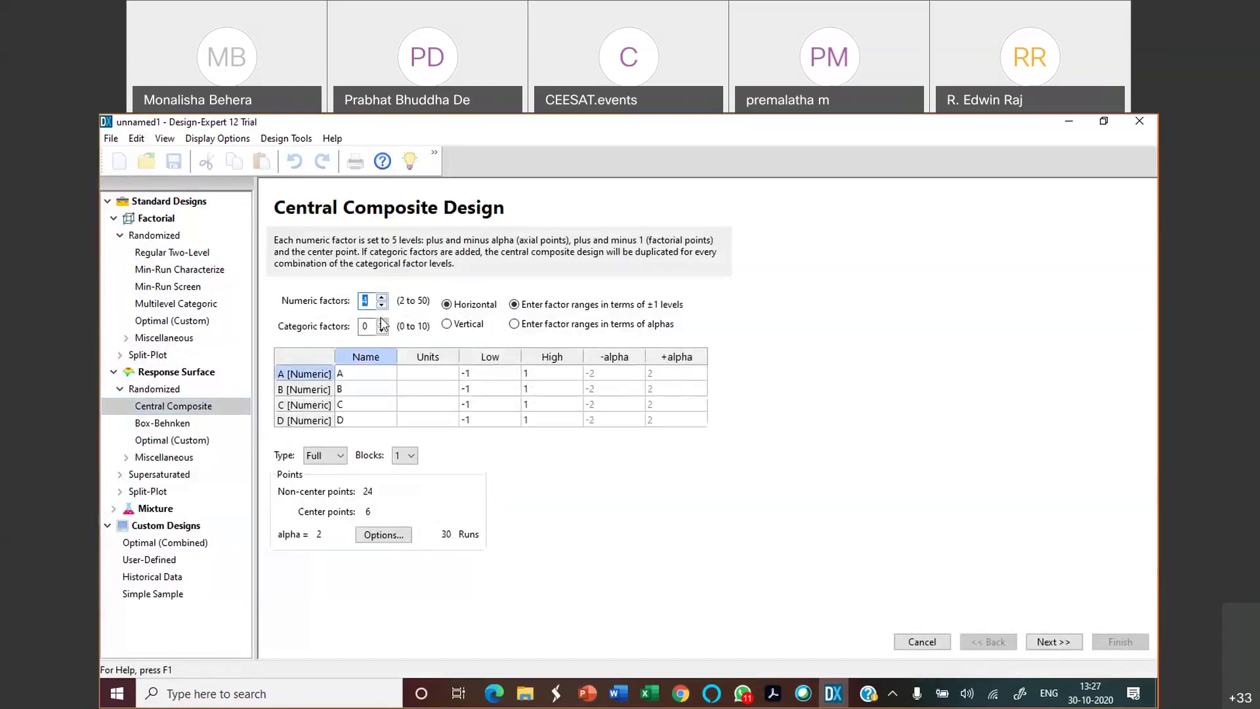
click(381, 322)
click(371, 330)
click(381, 330)
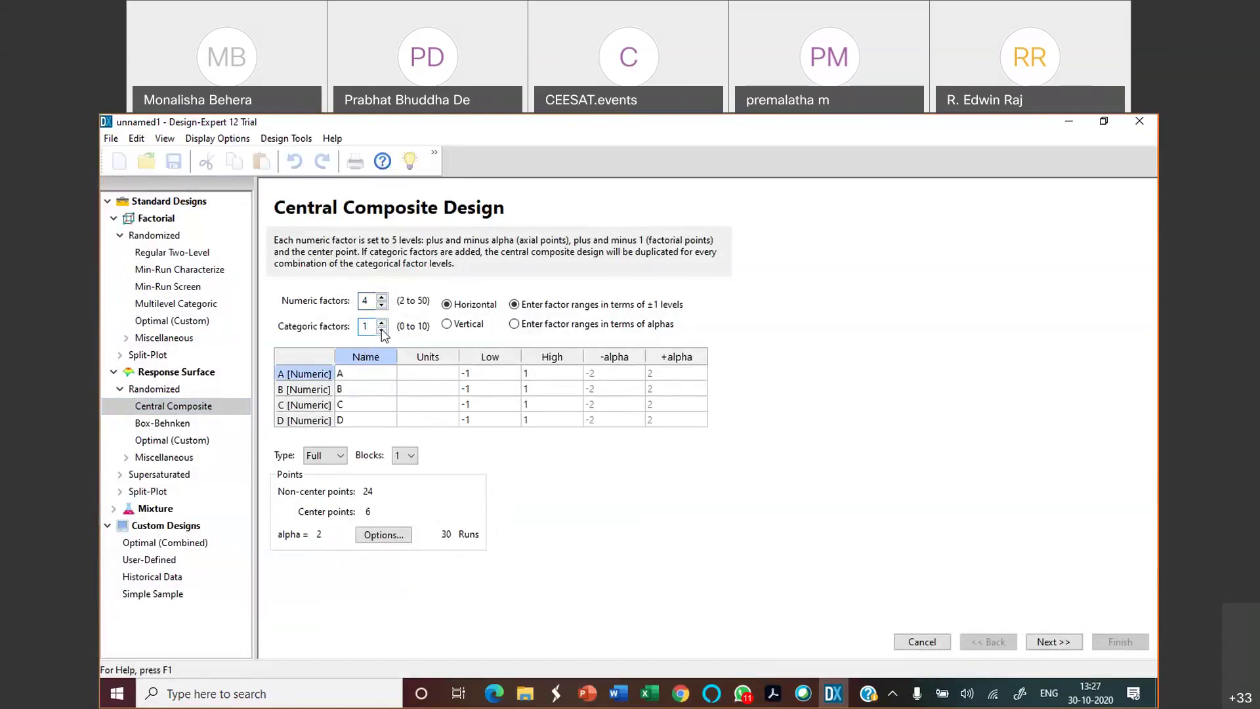
Name factor A "Methanol" and factor B "acid".
click(371, 374)
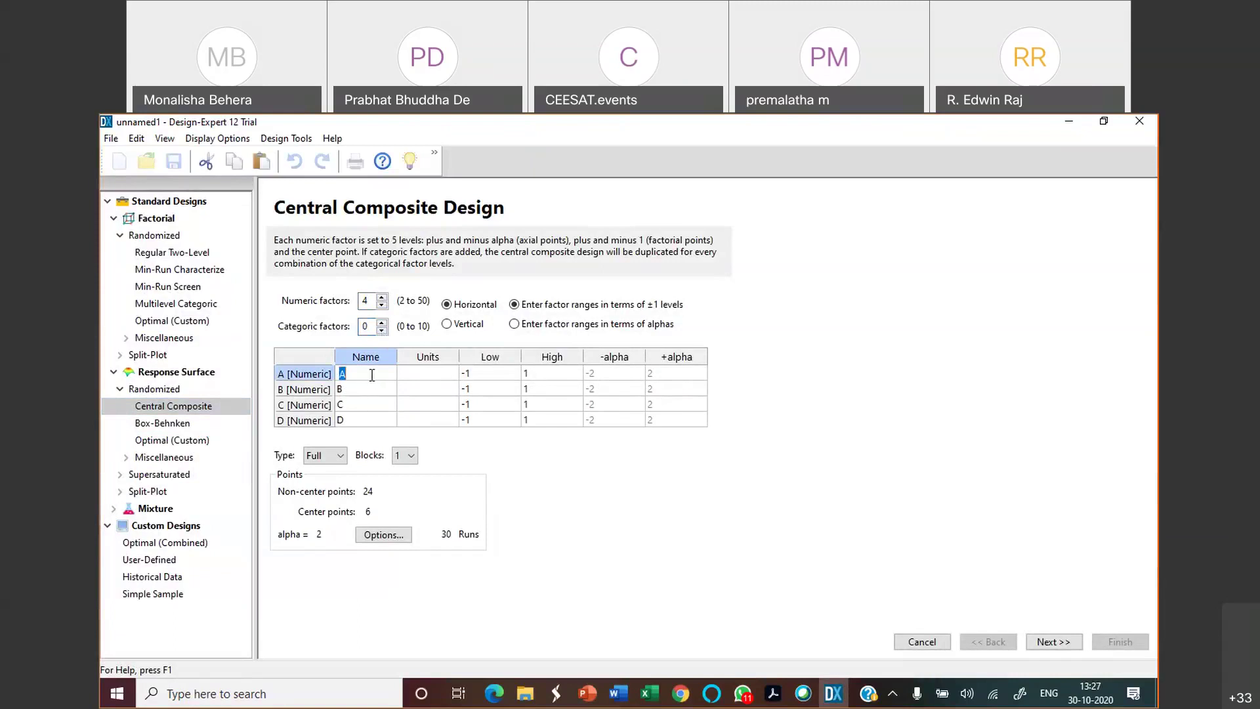
text(MEth)
key(BackSpace)
key(BackSpace)
text(thanol)
key(Tab)
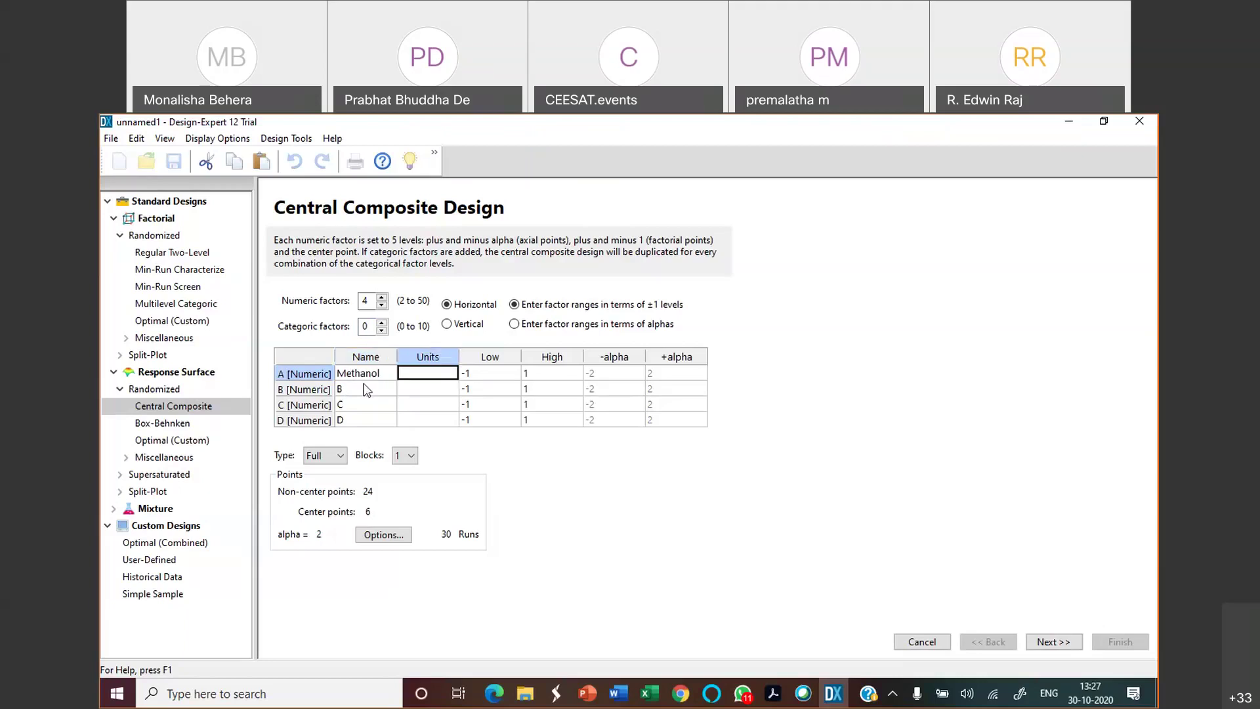
click(366, 389)
text(acid)
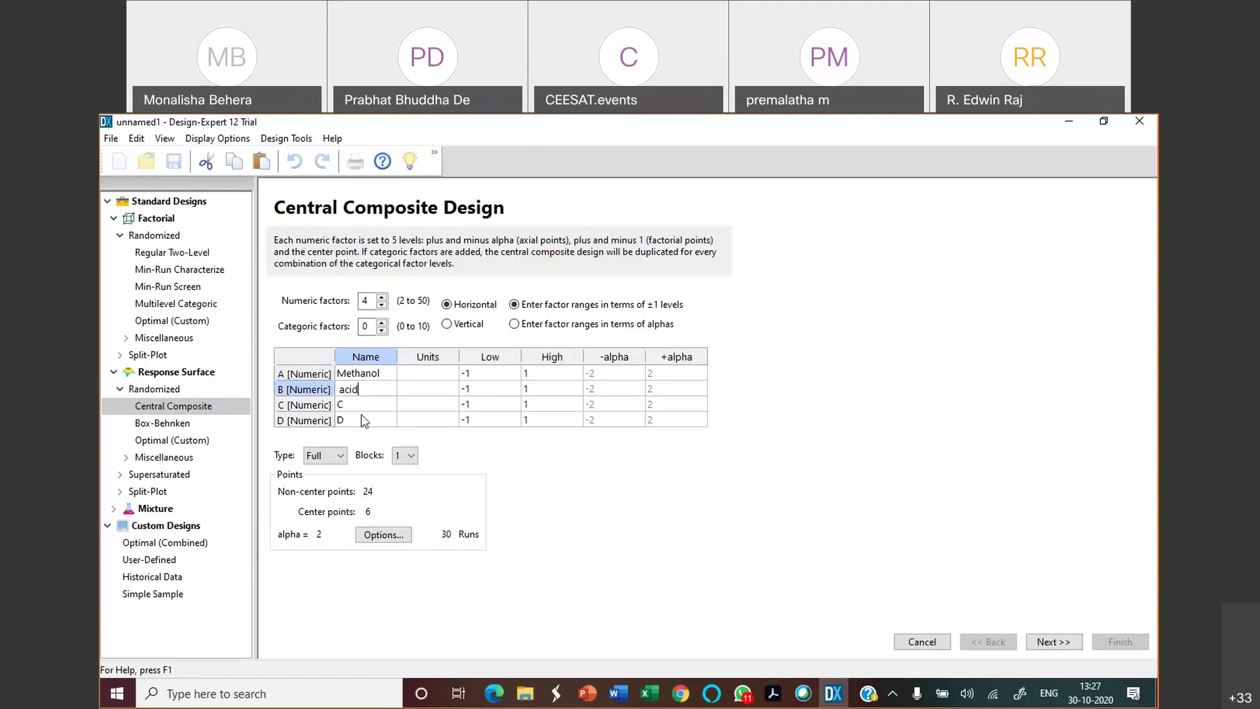
Name factor C "speed" and factor D "time", checking the parameter names on the PowerPoint slide.
click(365, 404)
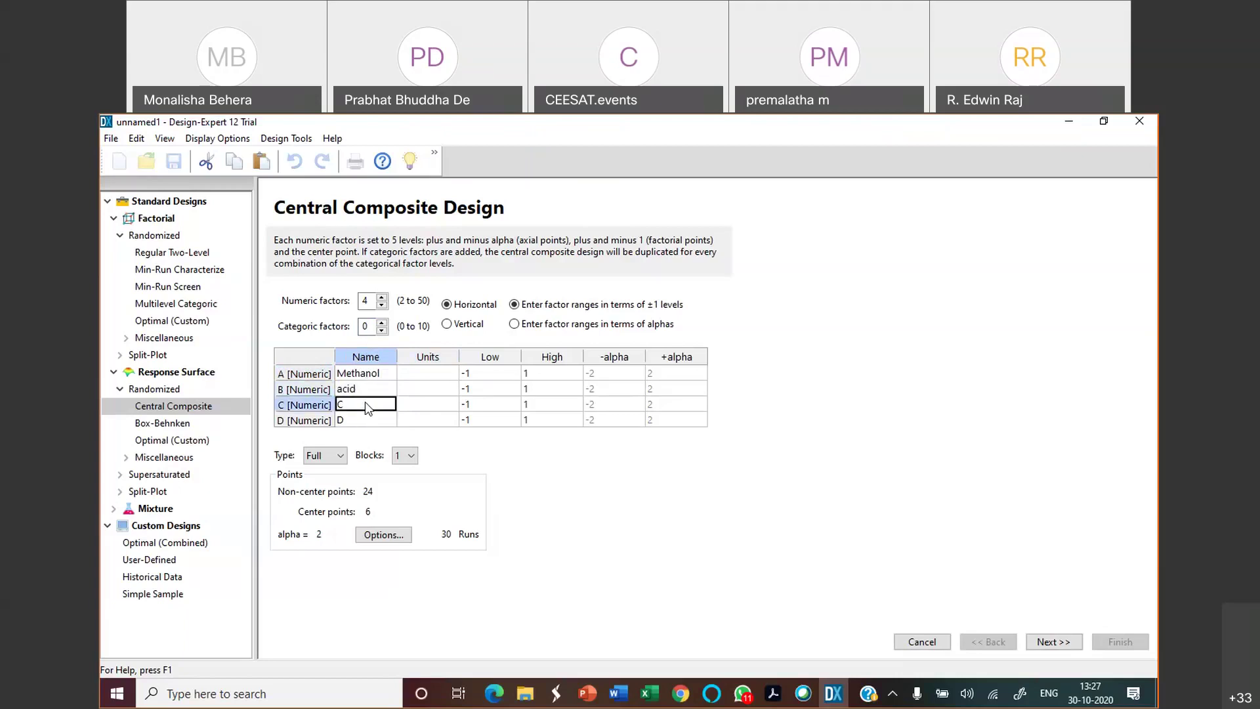
key(alt+Tab)
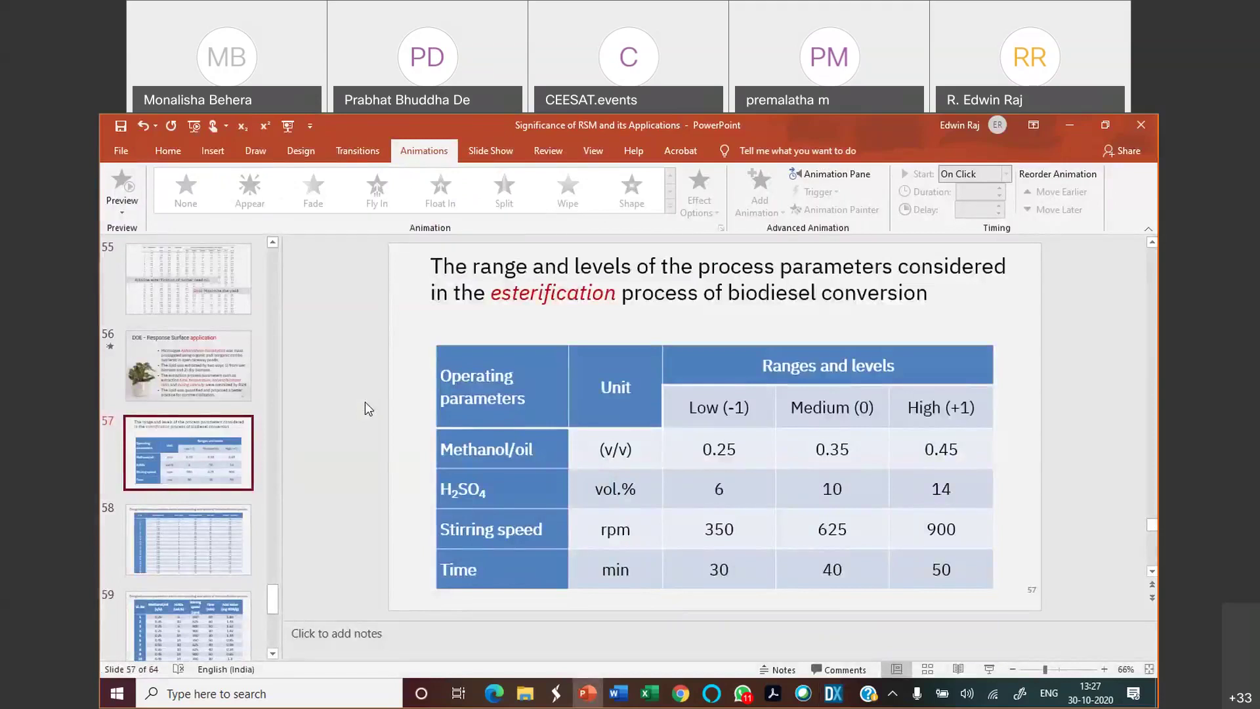
key(alt+Tab)
text(speed)
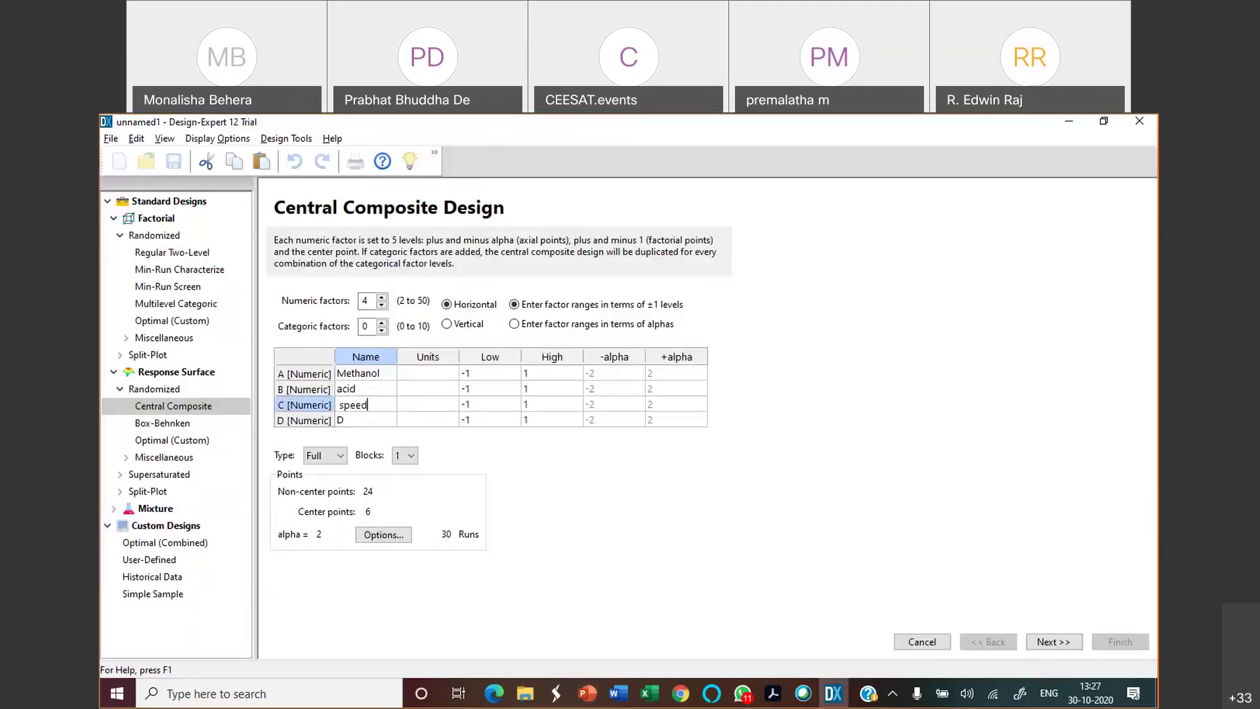
click(368, 420)
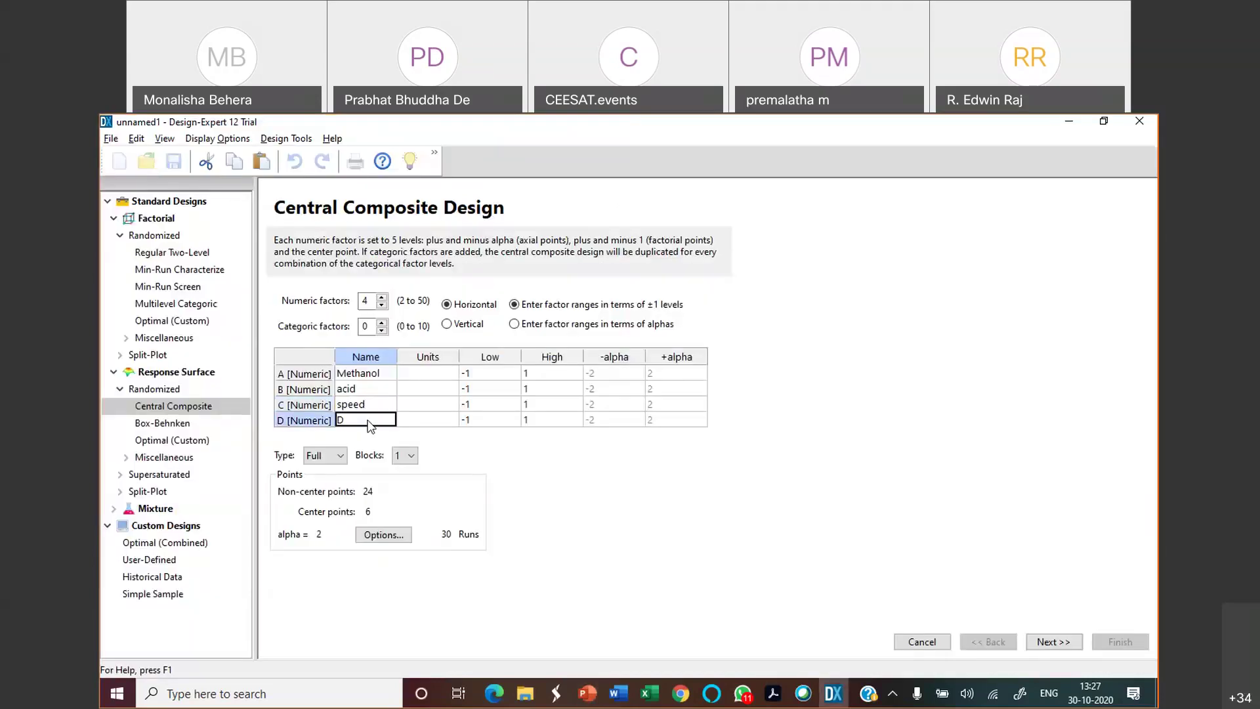
key(alt+Tab)
key(alt+Tab)
text(time)
Set the Methanol factor's low level to 0.25 and high level to 0.45, according to the PowerPoint slide.
click(504, 374)
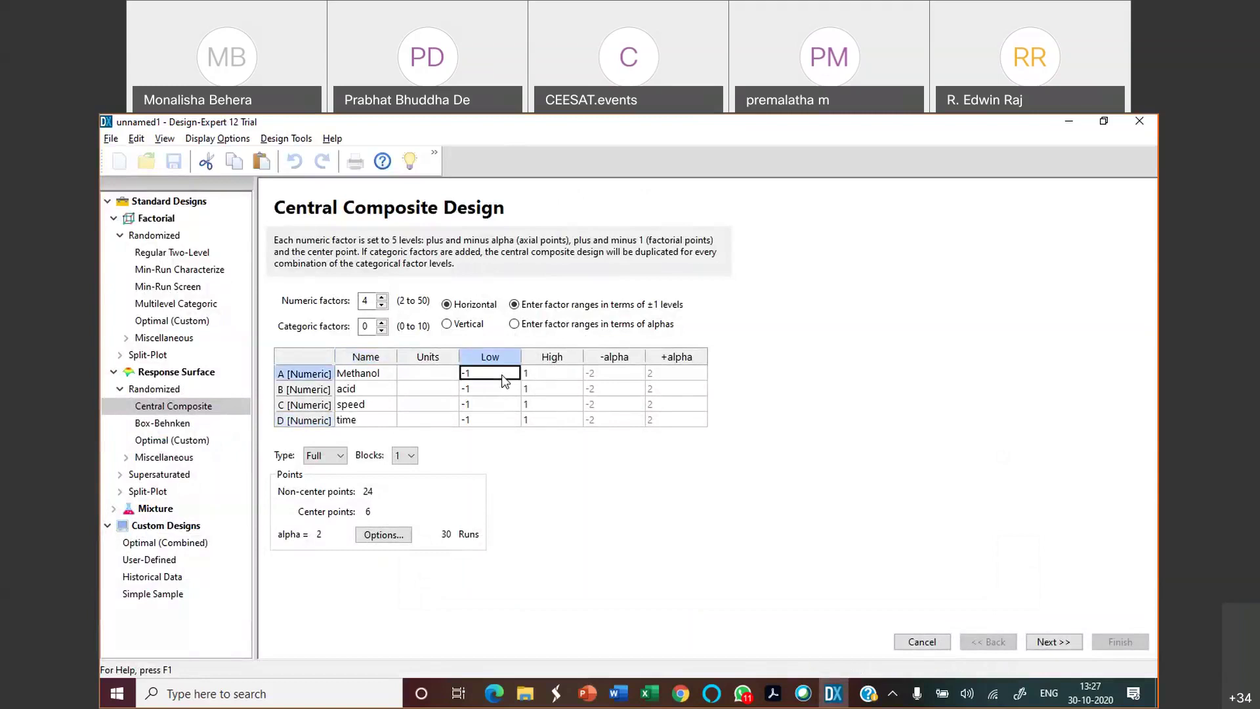
key(alt+Tab)
key(alt+Tab)
text(0.25)
key(Tab)
text(0.45)
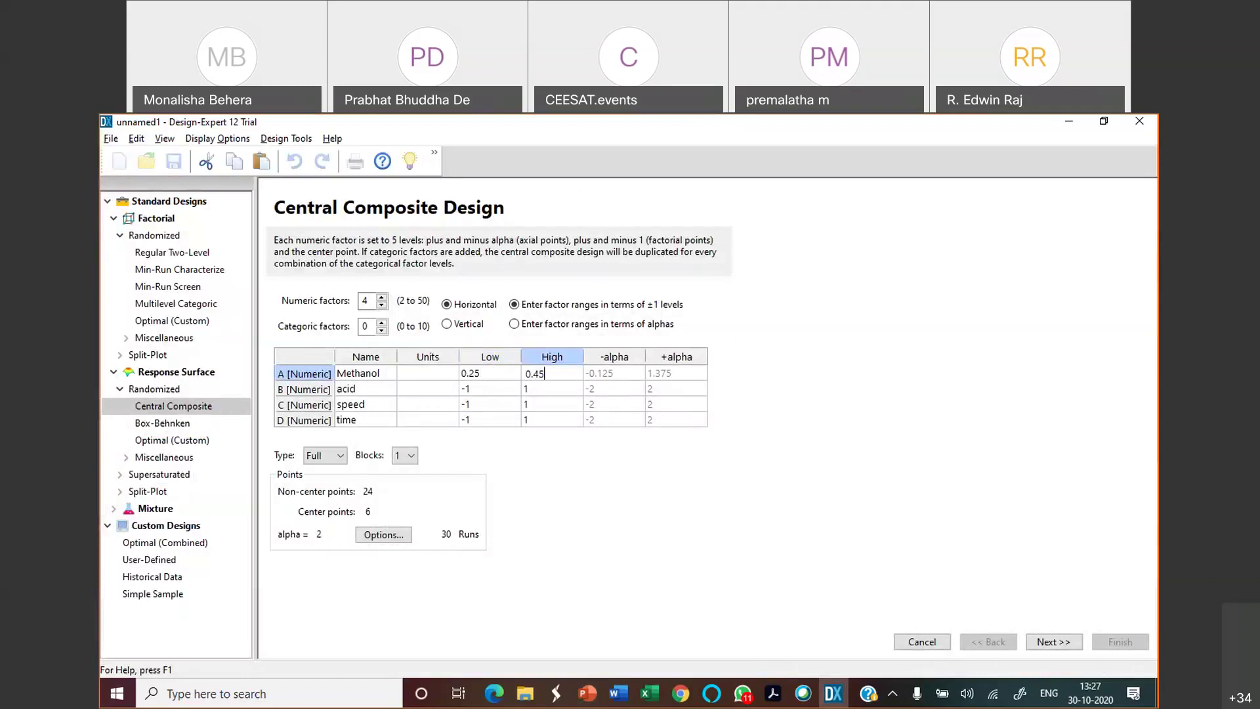
Set the acid factor's low level to 6 and high level to 14, consulting the slide's H2SO4 row.
click(496, 390)
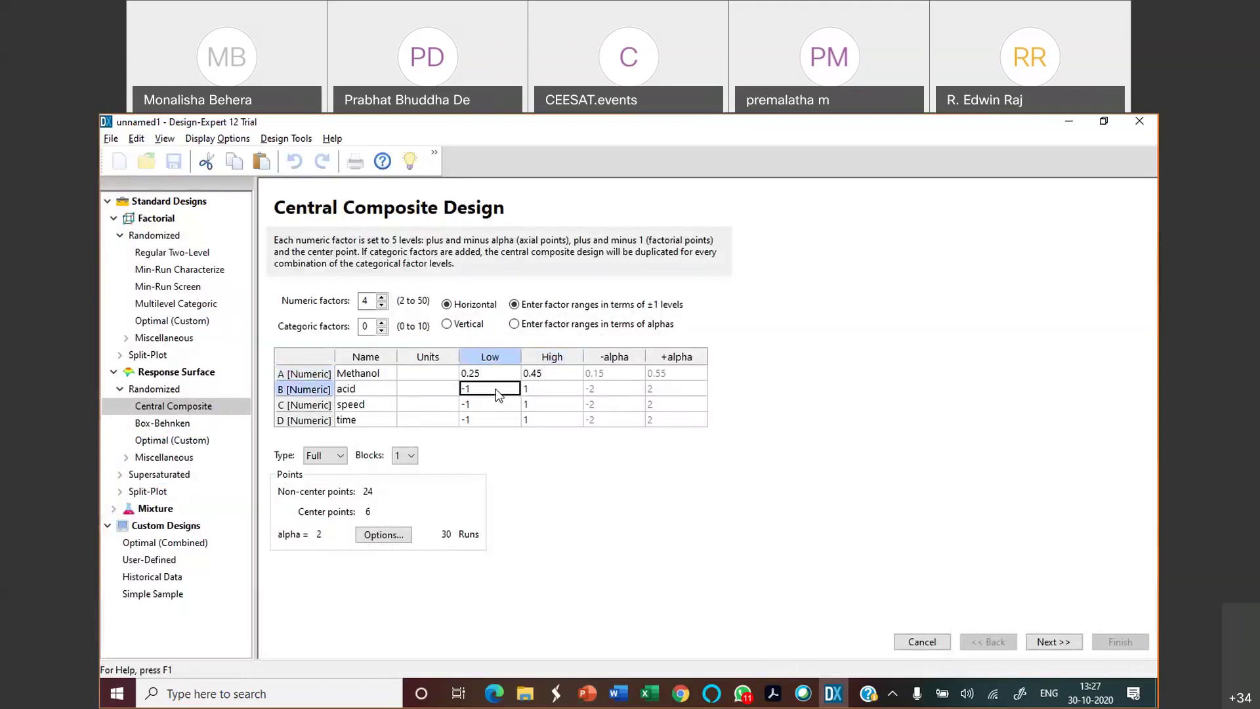
key(alt+Tab)
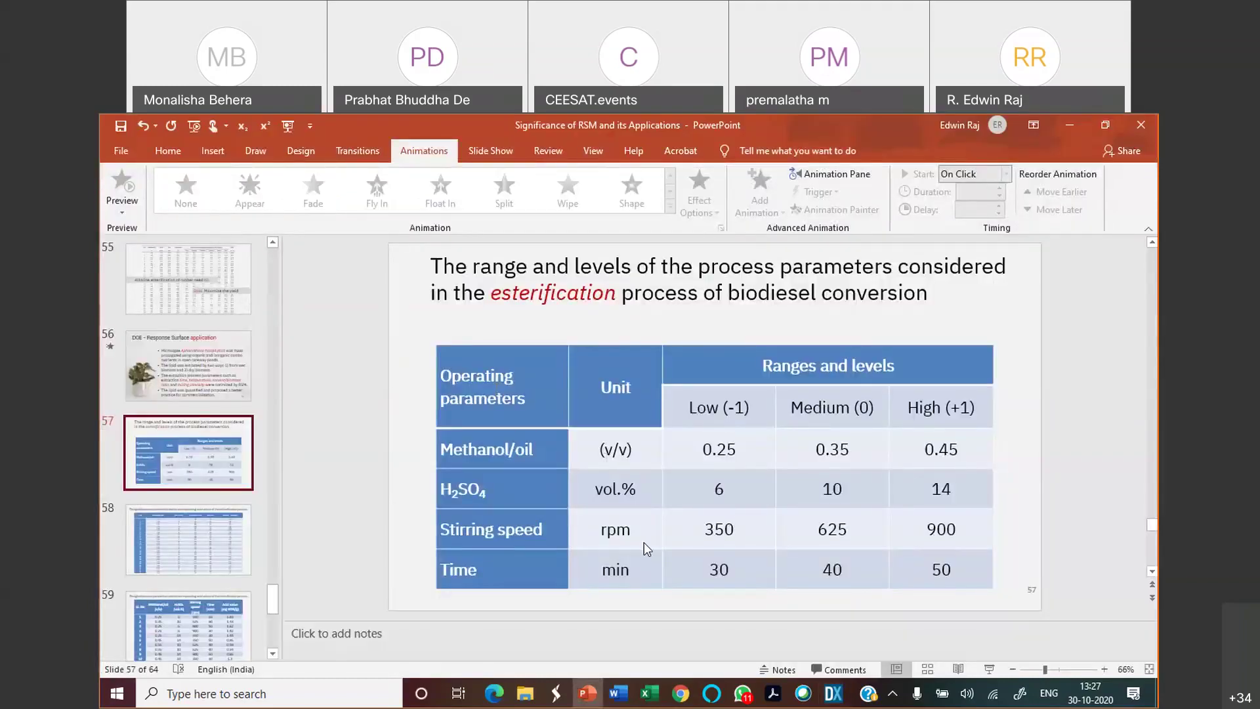
key(alt+Tab)
text(6)
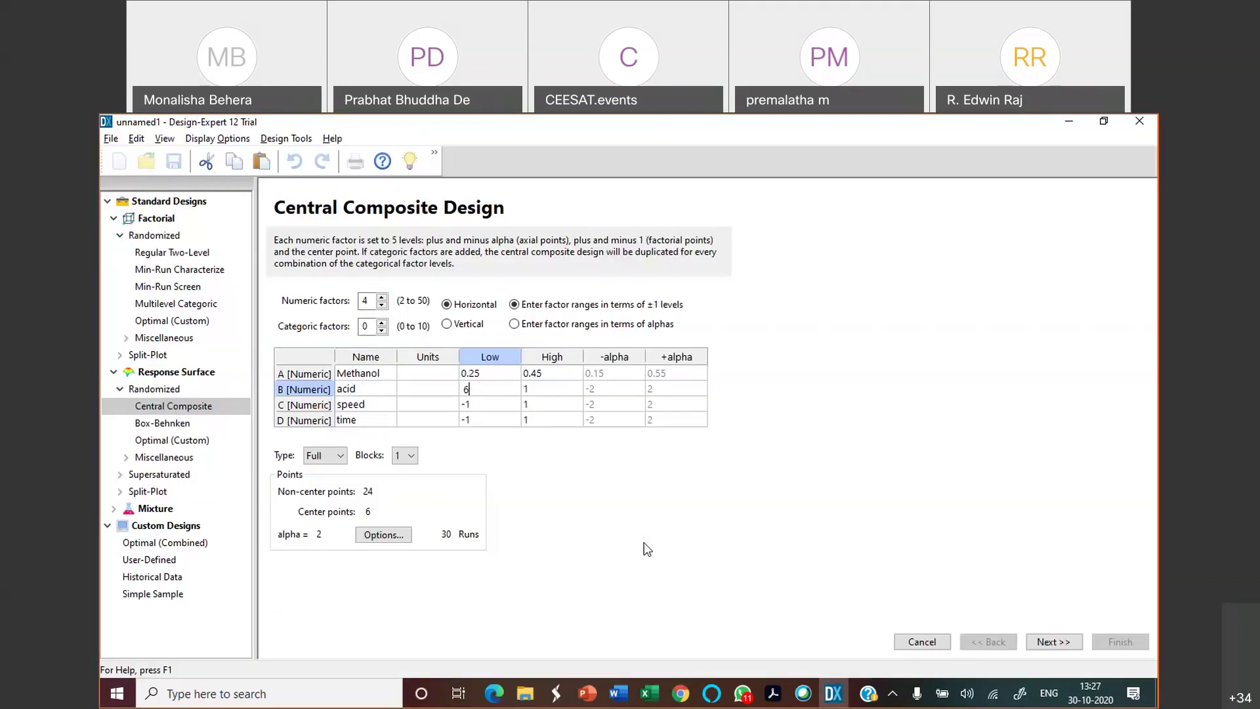
key(Tab)
text(14)
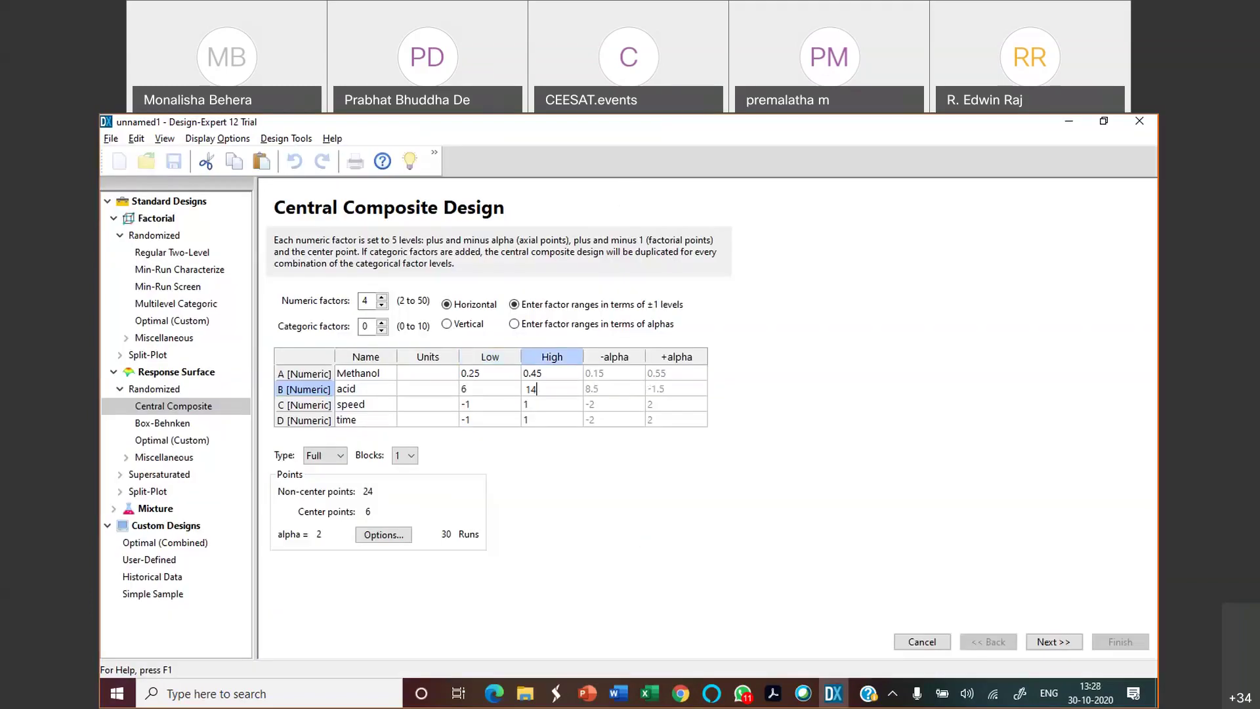
Set the speed factor's low level to 350 and high level to 900, consulting the slide's stirring speed row.
click(484, 405)
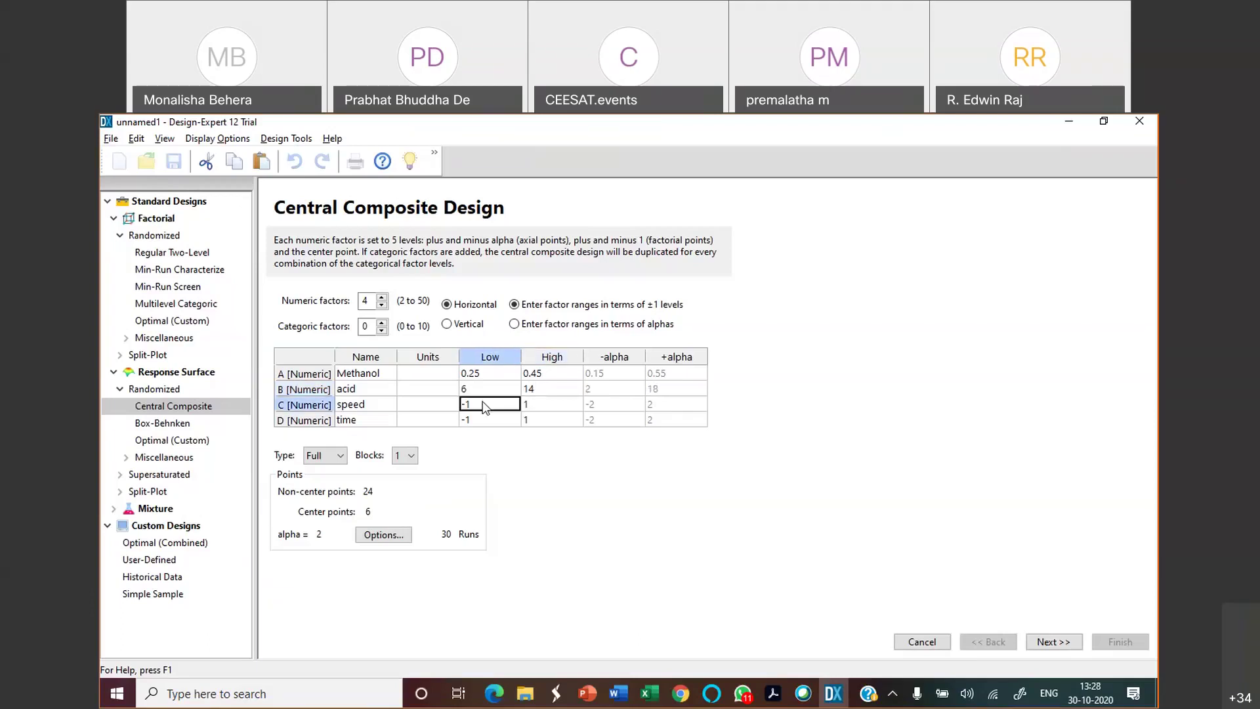
key(alt+Tab)
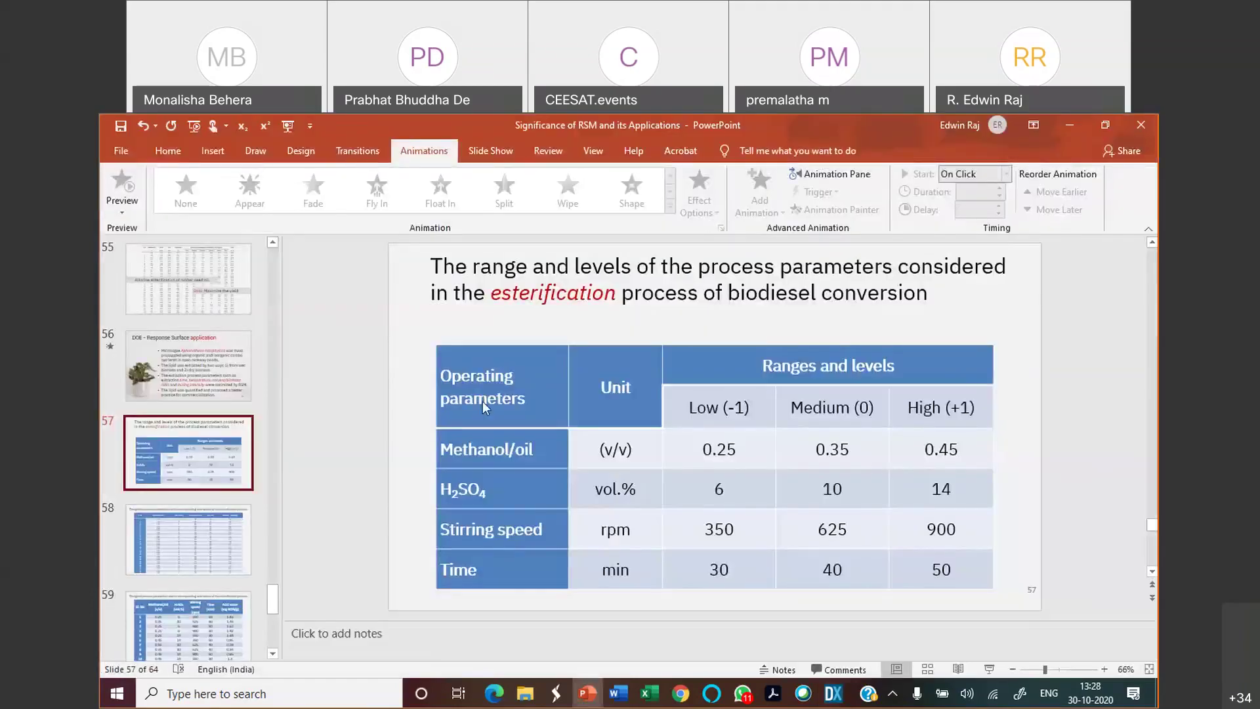
key(alt+Tab)
text(350)
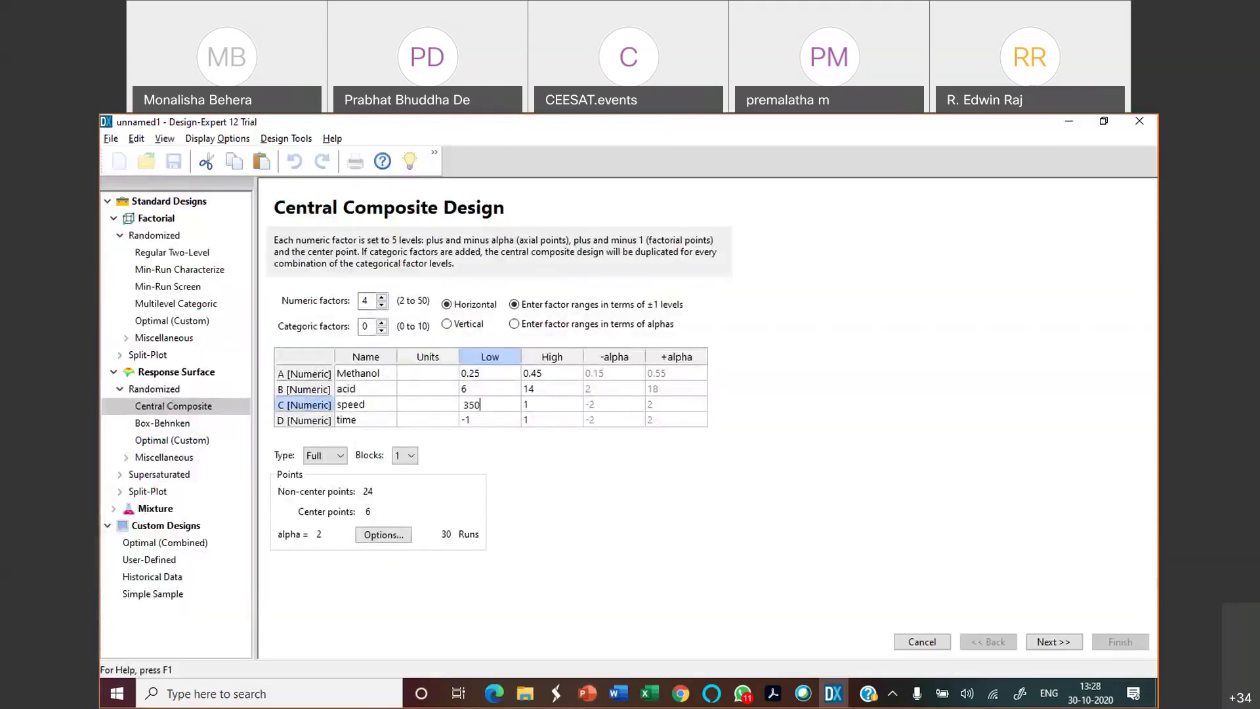
key(Tab)
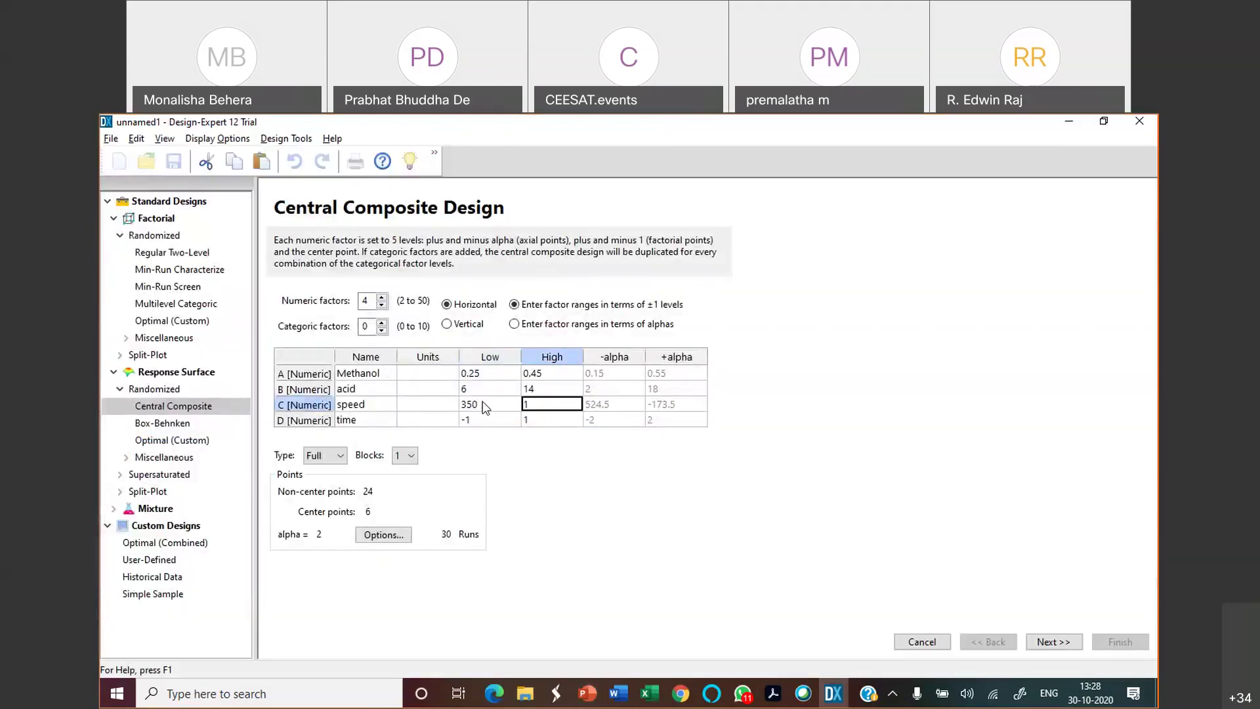
text(900)
Set the time factor's low level to 30 and high level to 50, consulting the slide's time row.
click(497, 424)
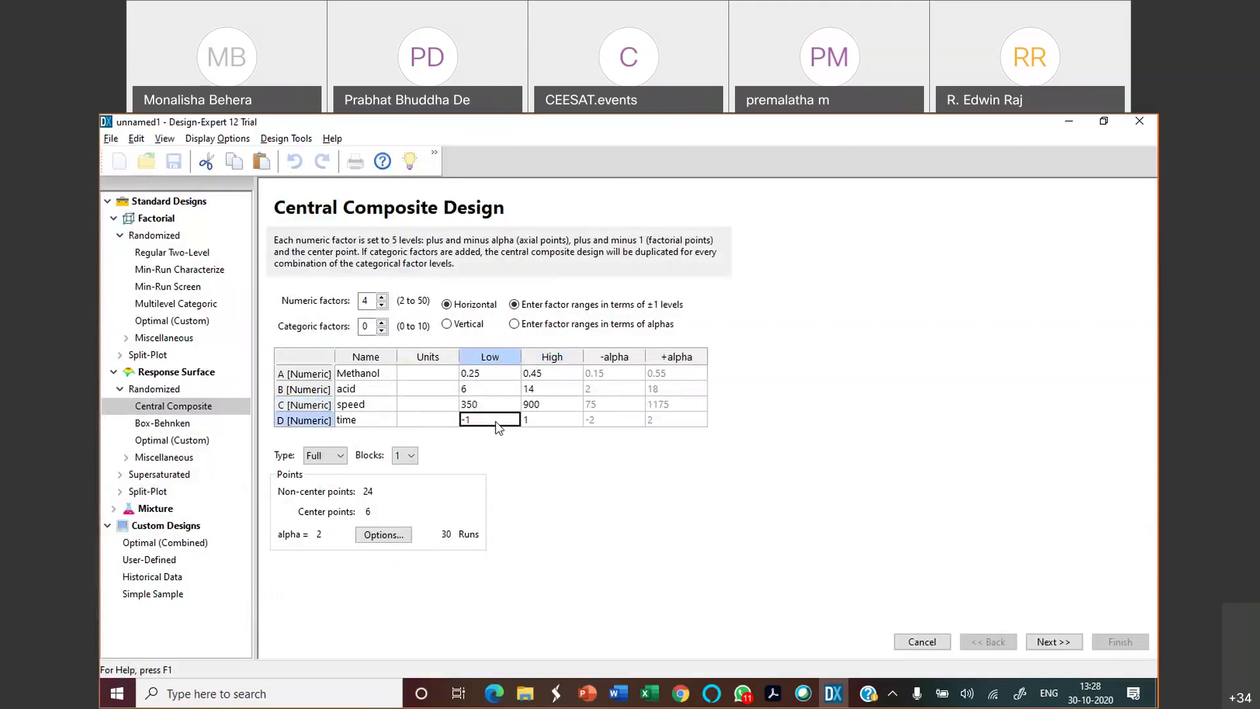
key(alt+Tab)
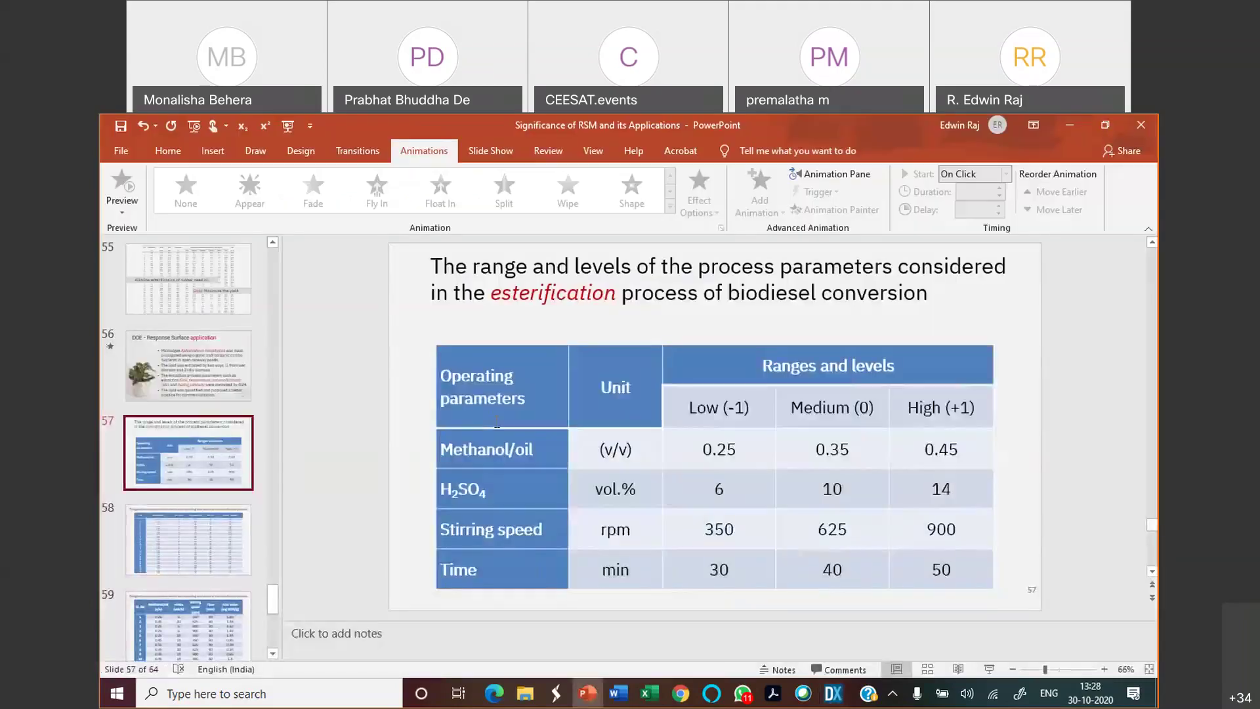
key(alt+Tab)
text(30)
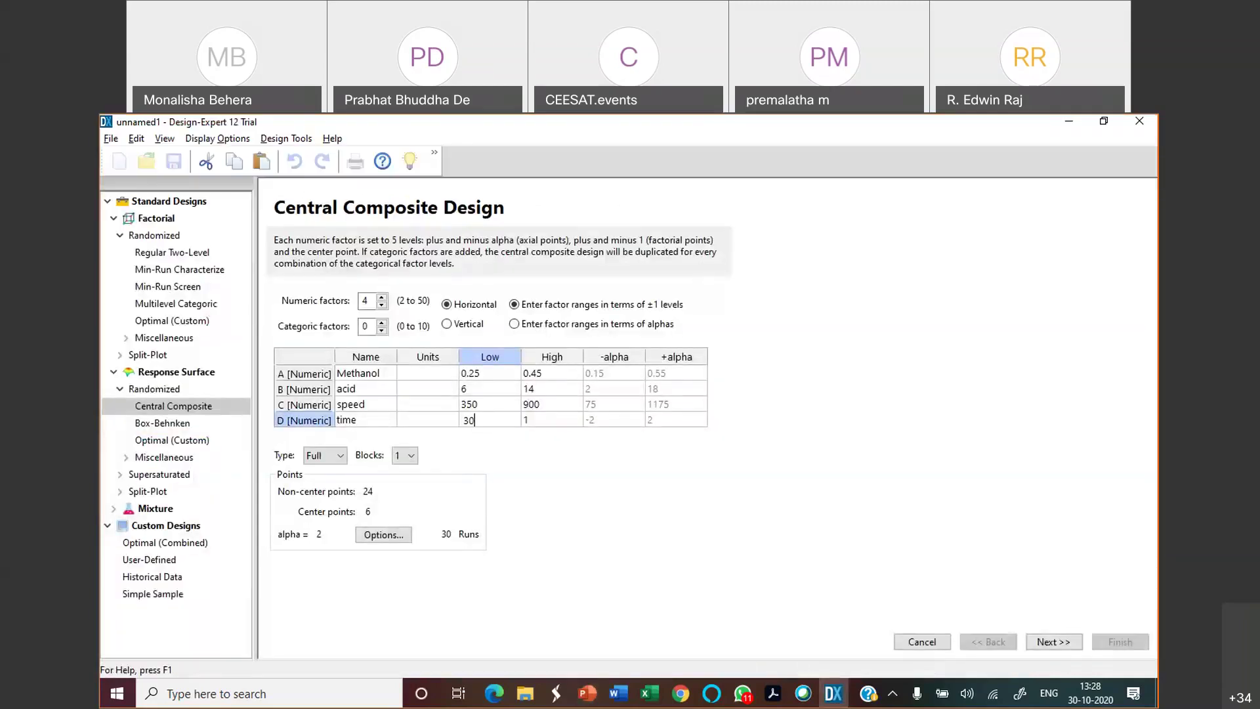
key(Tab)
text(50)
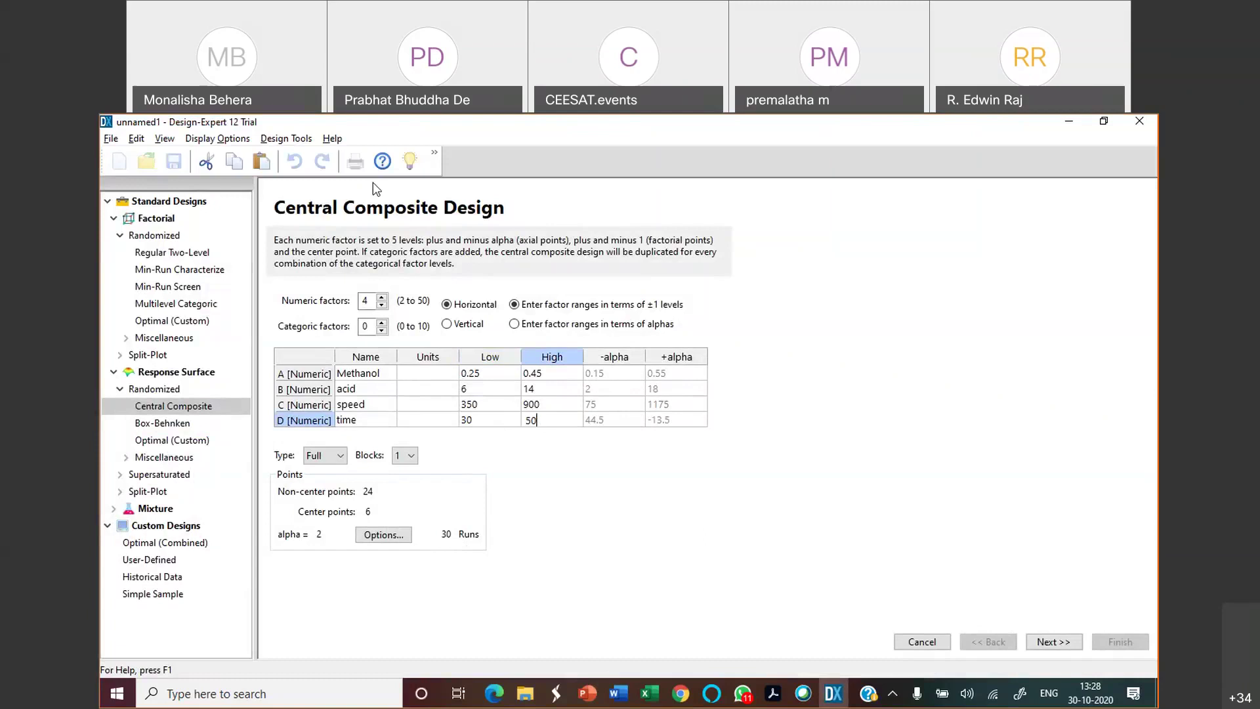
Look through the list of built-in help tutorials and close it without opening one.
click(332, 139)
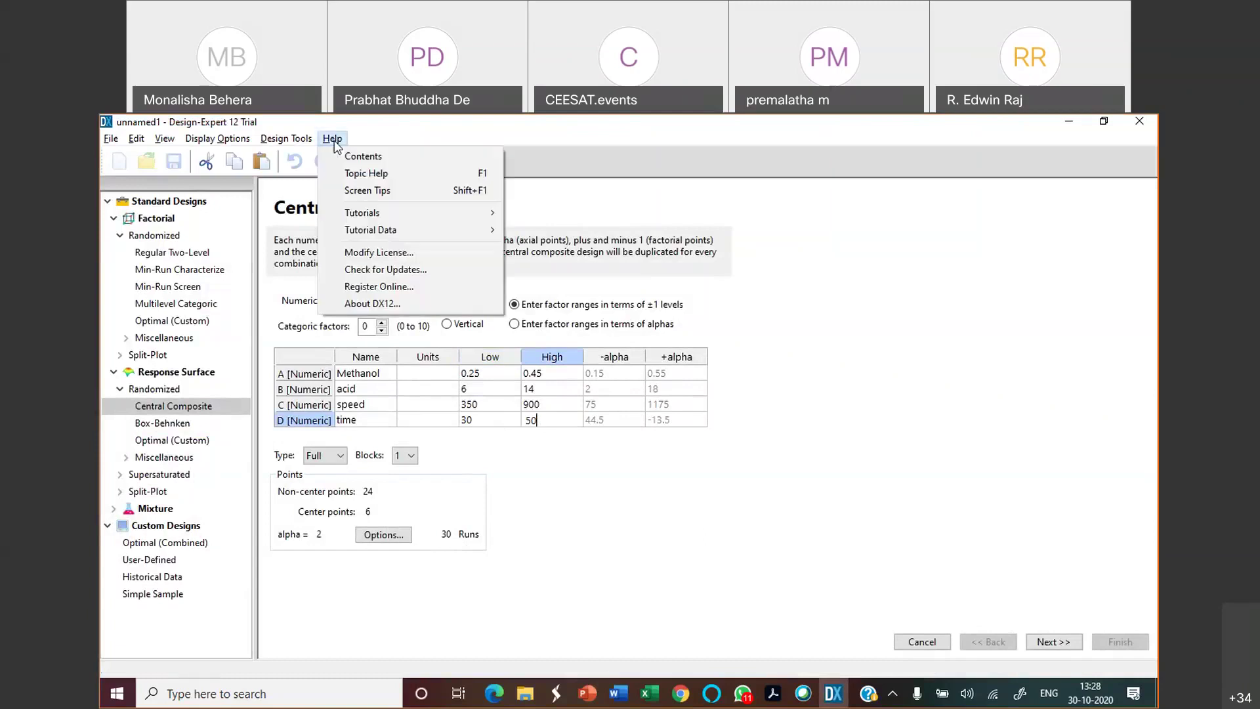
mouse_move(396, 216)
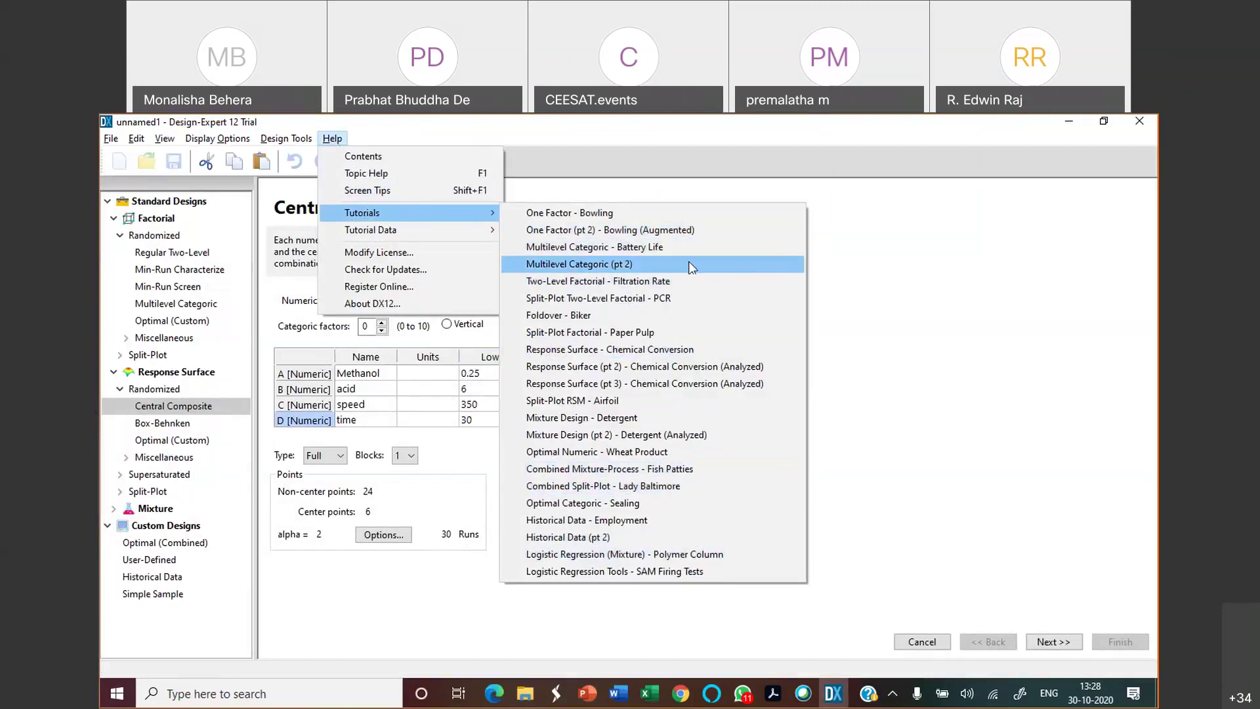
click(905, 332)
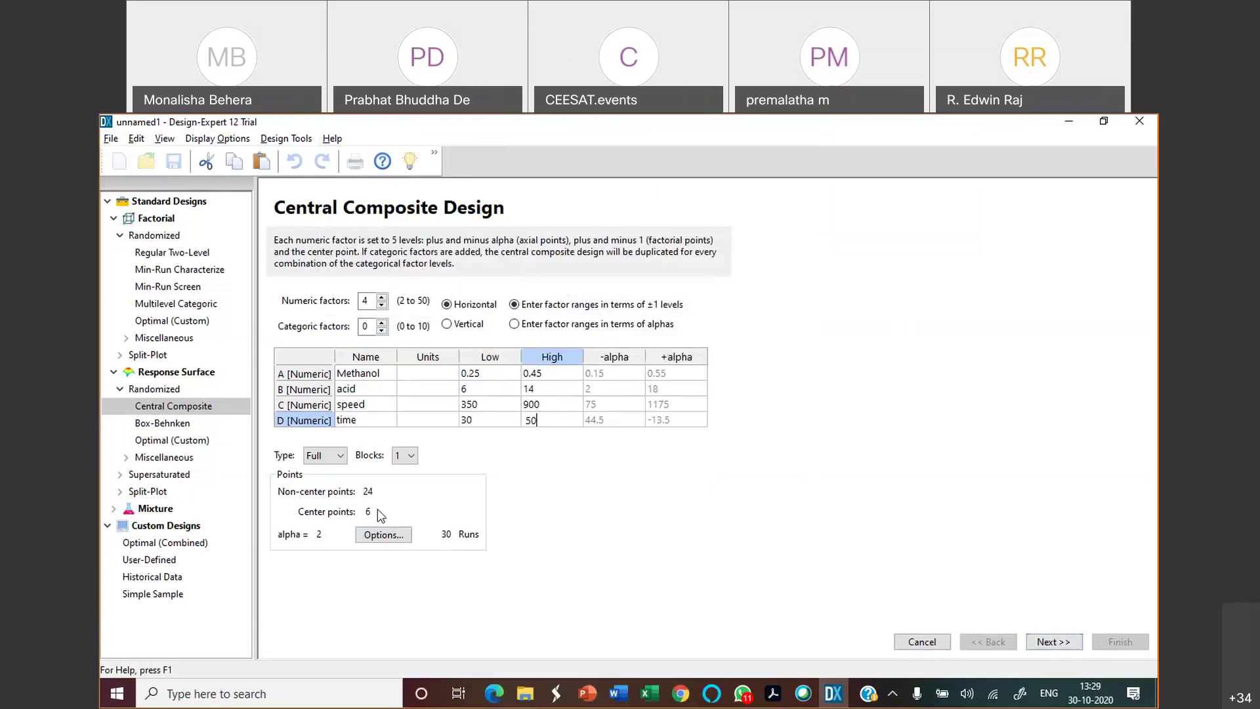
Accept the factor settings and proceed to the response definition of the central composite design.
click(1054, 642)
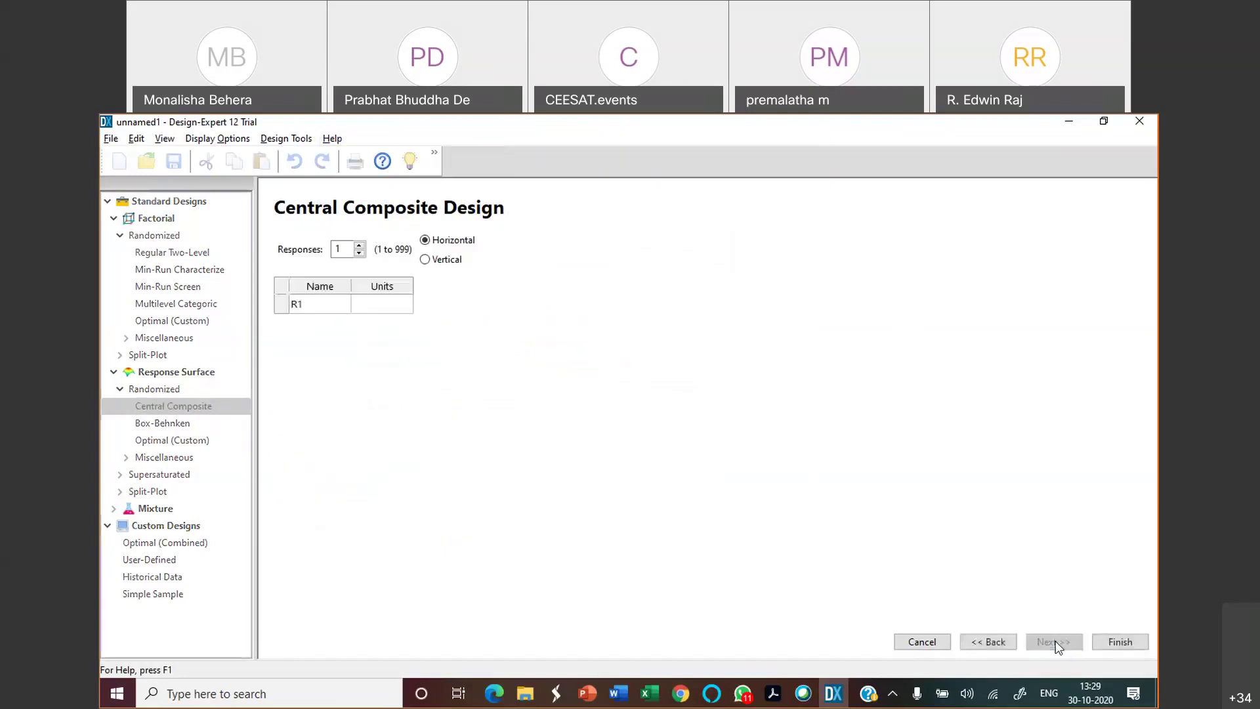
Name the single response Acid Value and finish the wizard to generate the central composite design.
click(326, 308)
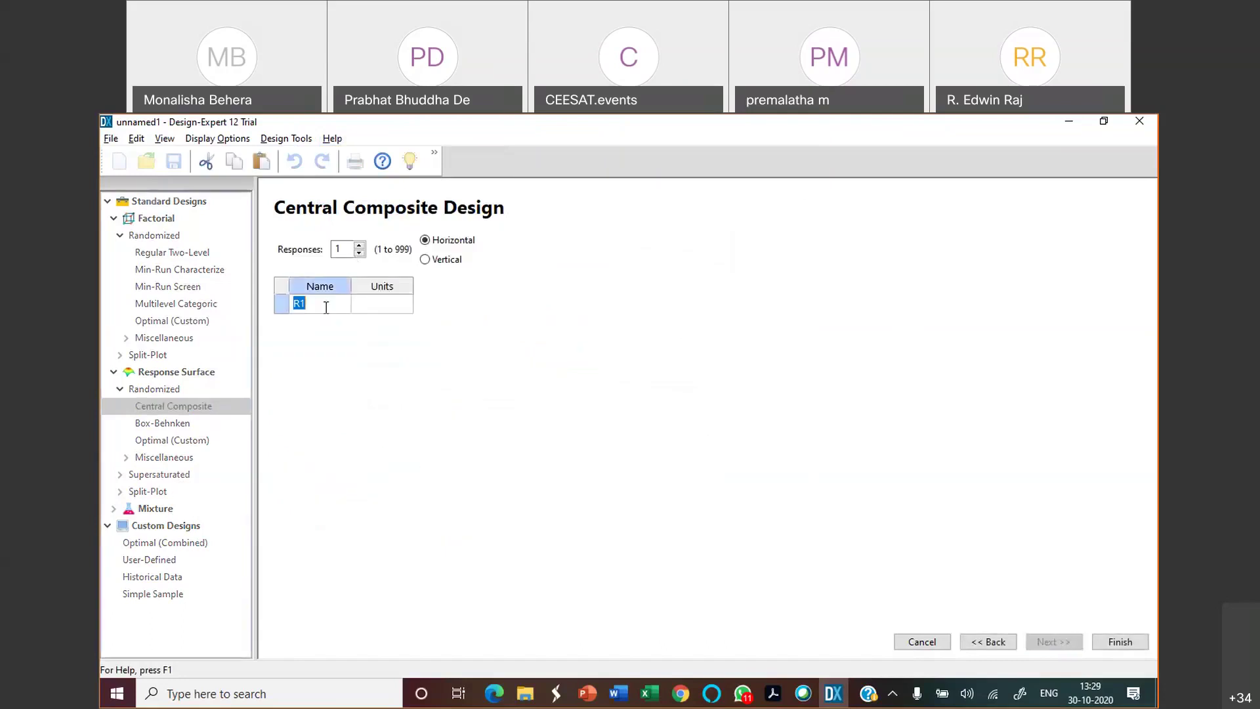
text(Acid Value)
click(1128, 643)
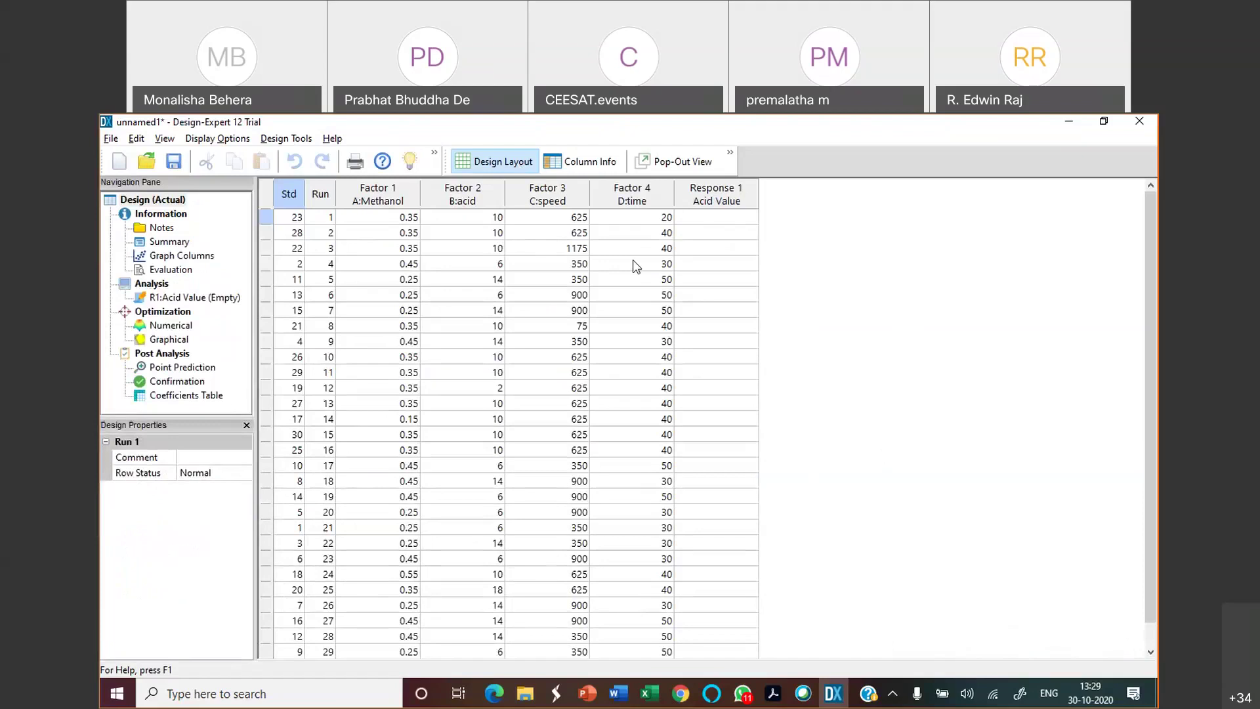
Review the generated run list and compare its factor levels with the ranges and levels slide in PowerPoint.
scroll(934, 436, down, 1)
scroll(935, 441, up, 1)
key(alt+Tab)
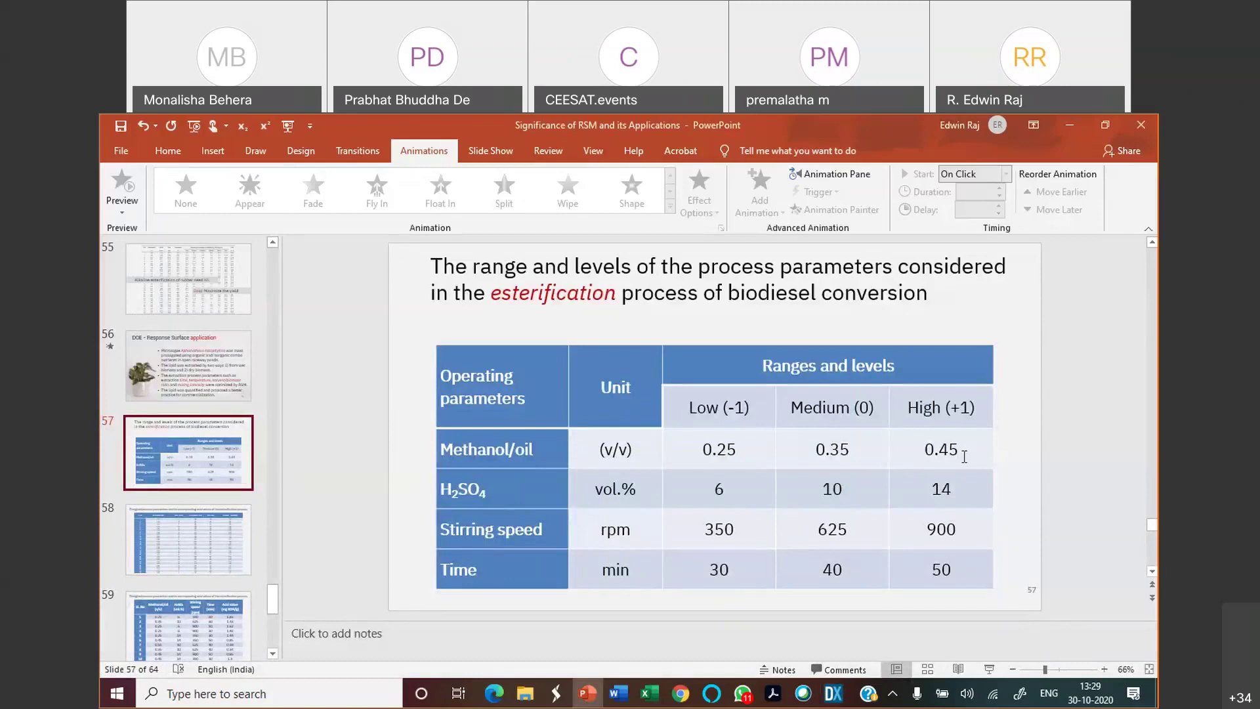
key(alt+Tab)
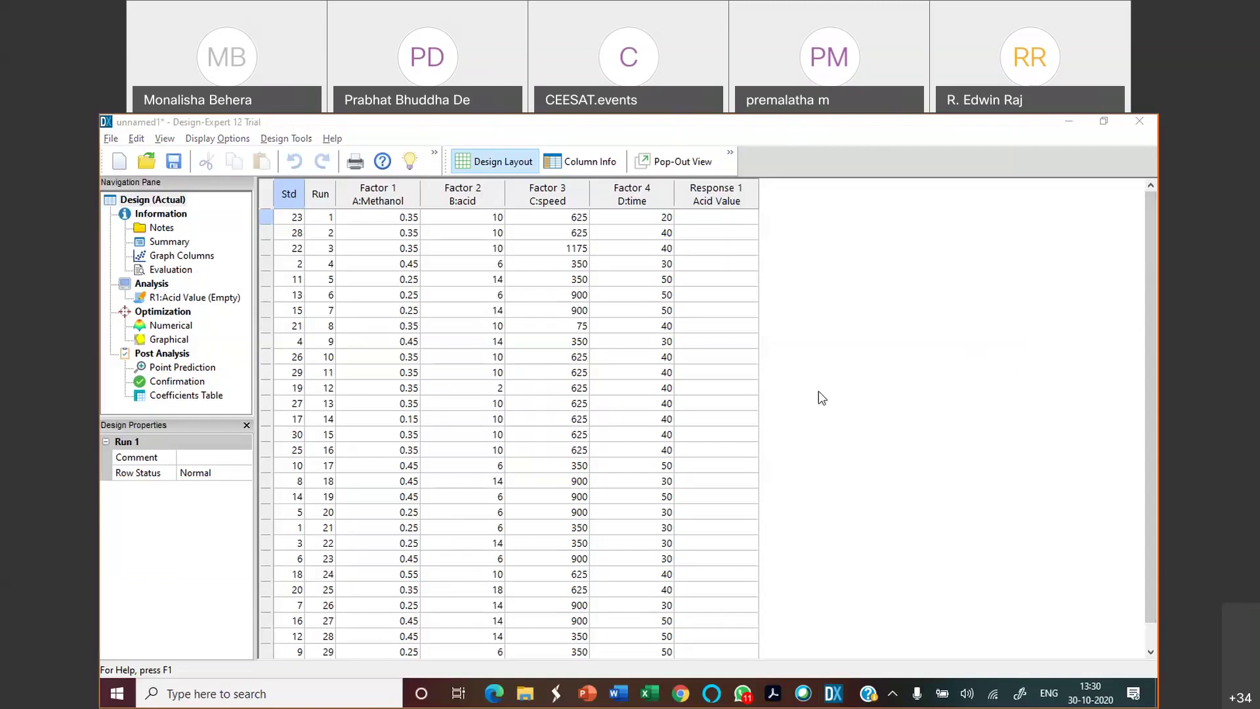
Go through the empty Acid Value response cells from the first run to the last run.
click(717, 220)
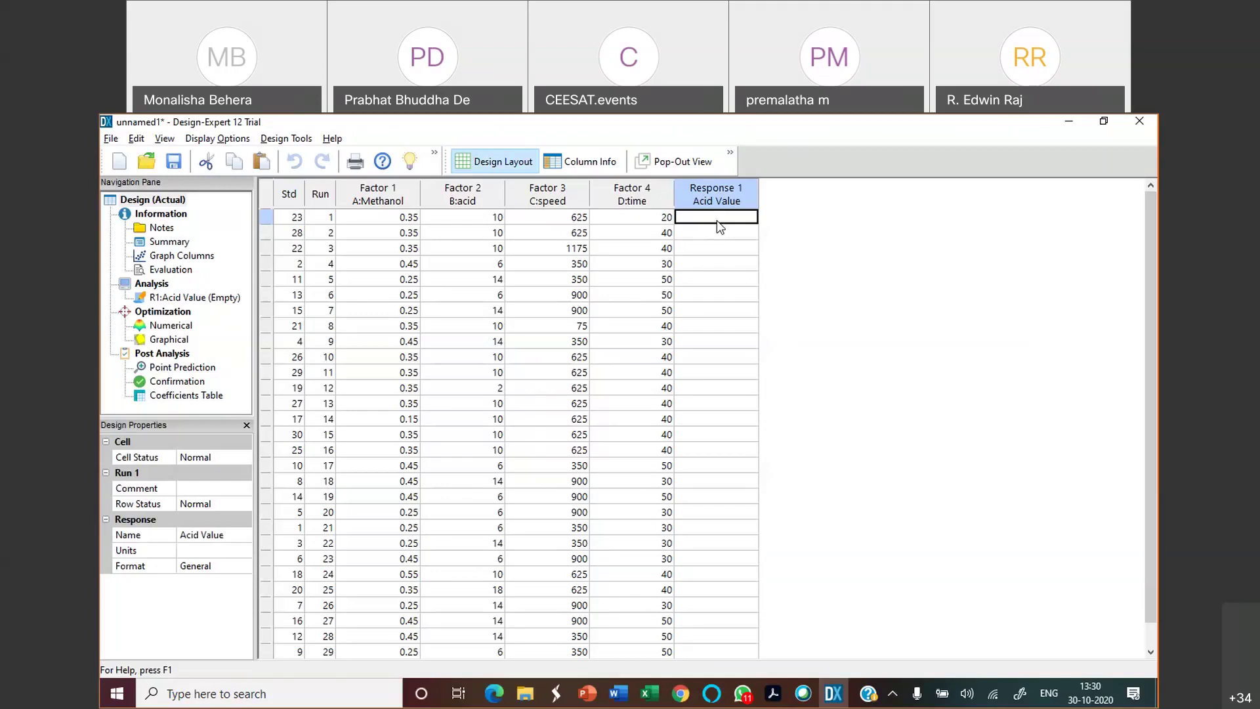
key(Down)
key(Down)
key(Down)
key(Down)
key(Down)
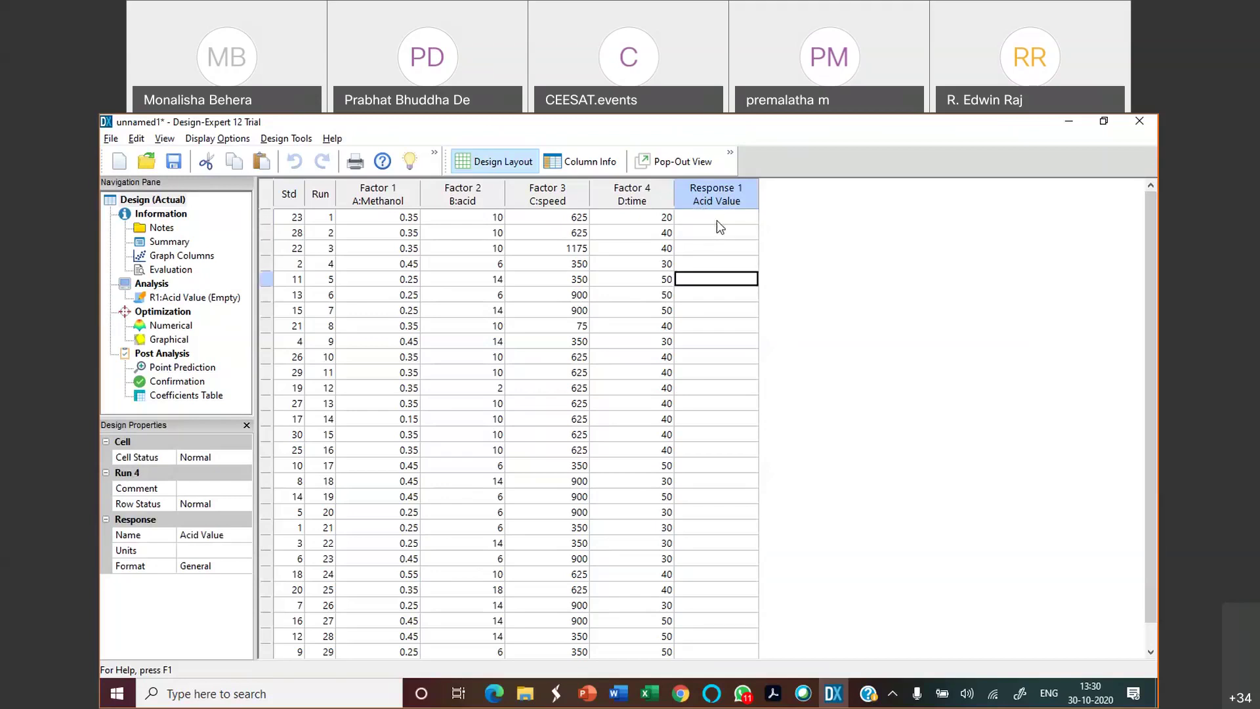
key(Down)
key(Down)
key(Down)
key(Down)
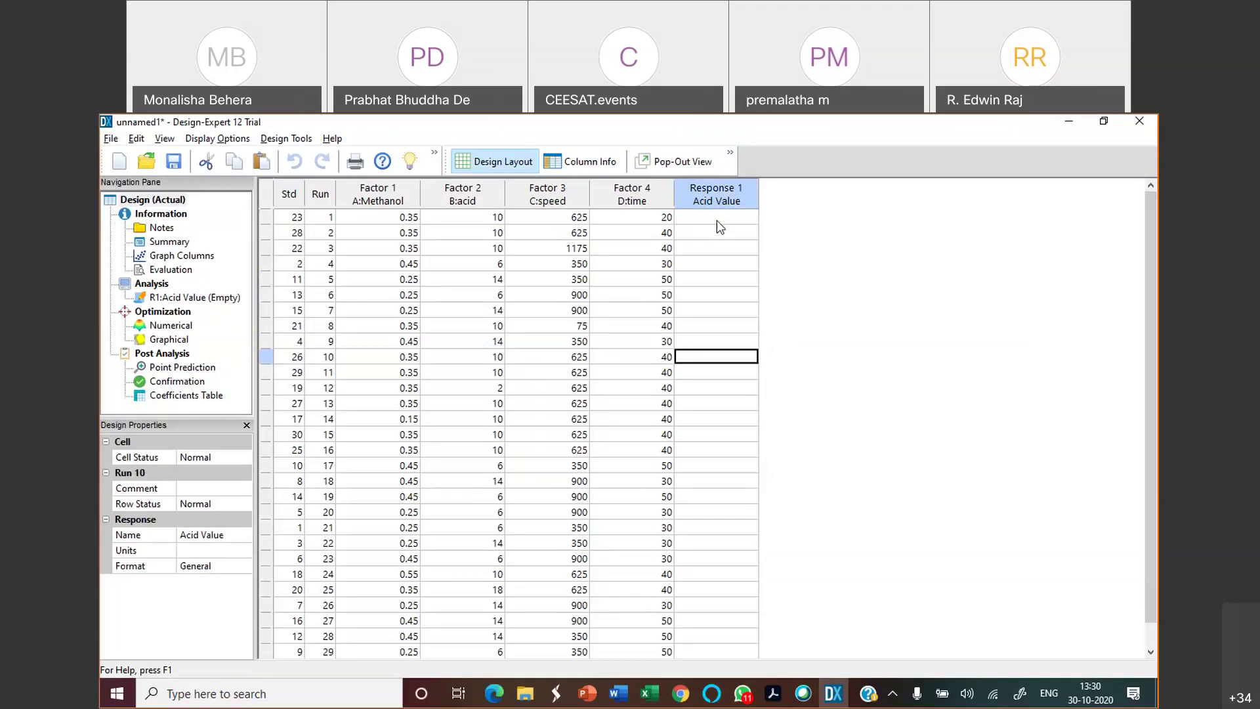
key(Up)
key(Up)
key(Up)
key(Up)
key(Up)
key(Up)
key(Up)
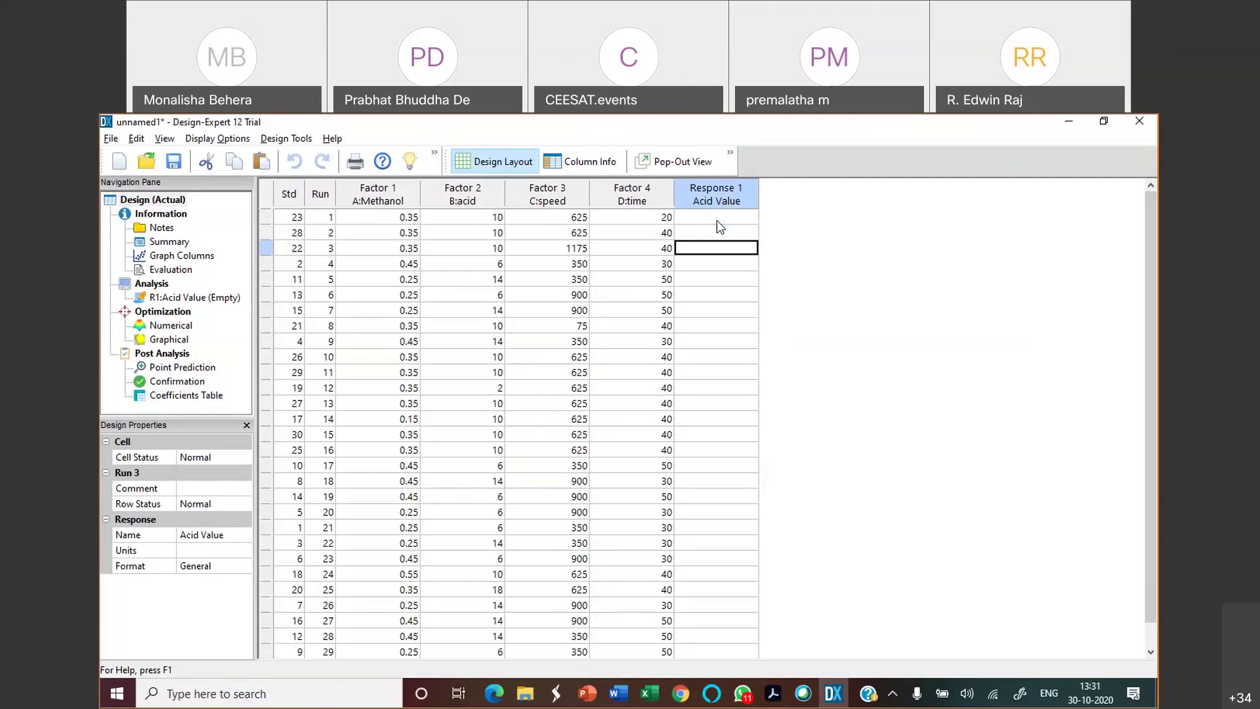
click(716, 219)
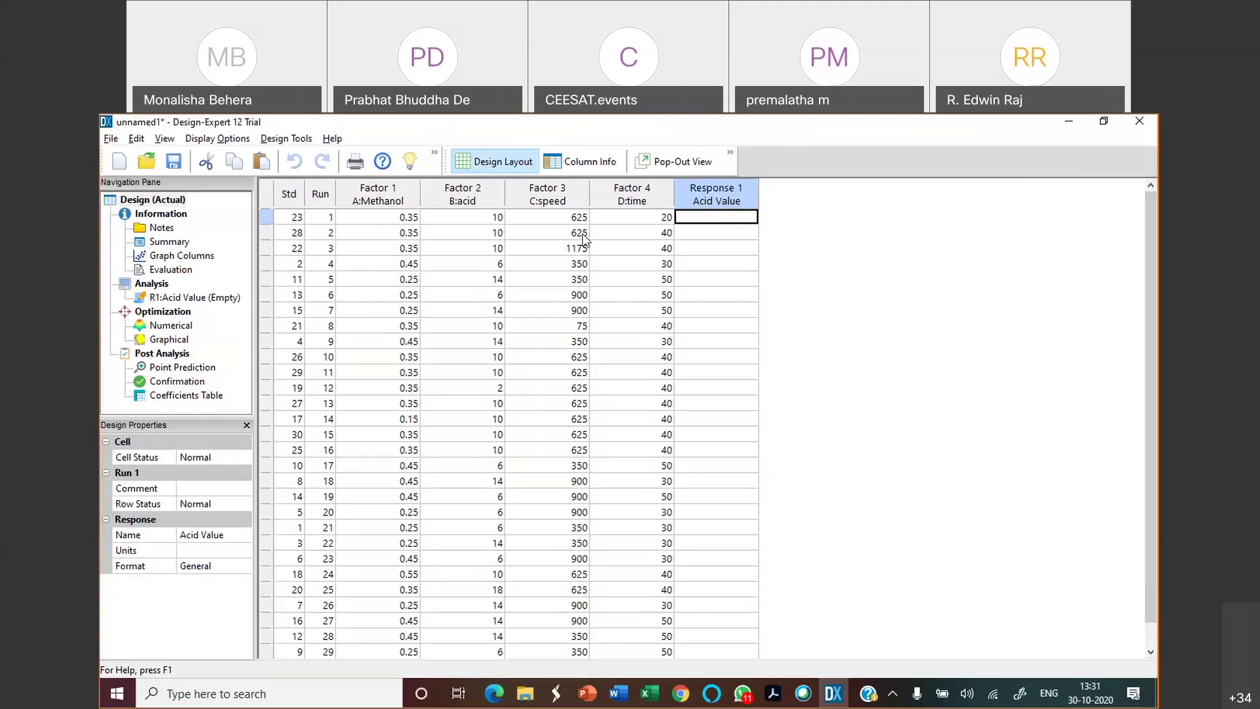
key(Down)
key(Down)
key(Down)
key(Down)
key(Down)
key(Down)
key(Down)
key(Down)
key(Down)
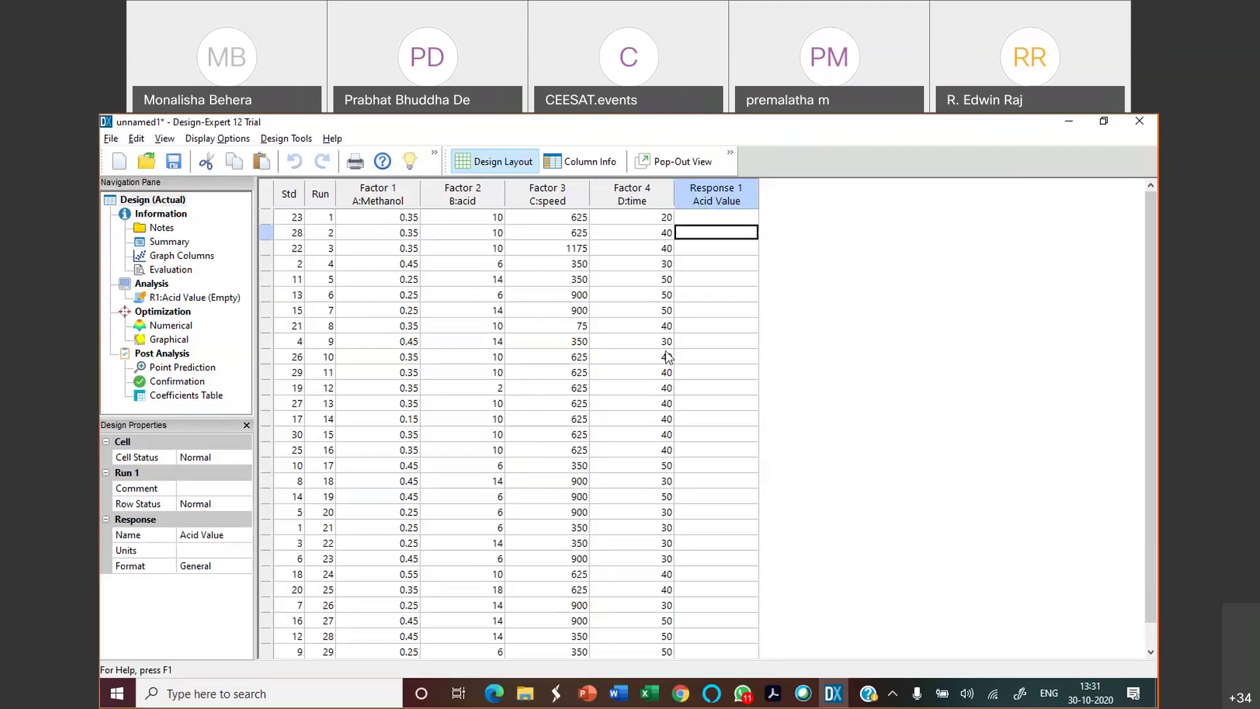
key(Down)
key(Down)
key(Down)
key(Down)
key(Down)
key(Down)
key(Down)
key(Down)
key(Down)
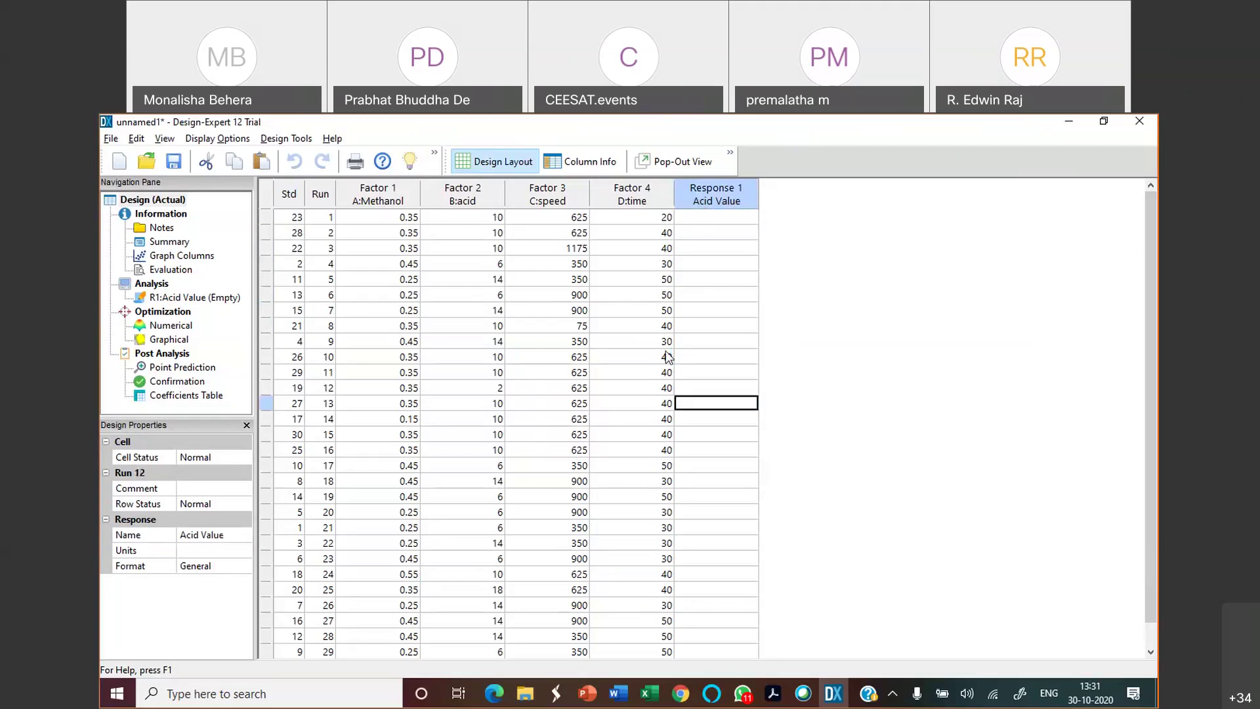
key(Down)
key(Down)
key(Down)
key(Down)
key(Down)
key(Down)
key(Down)
key(Down)
key(Down)
key(Down)
key(Down)
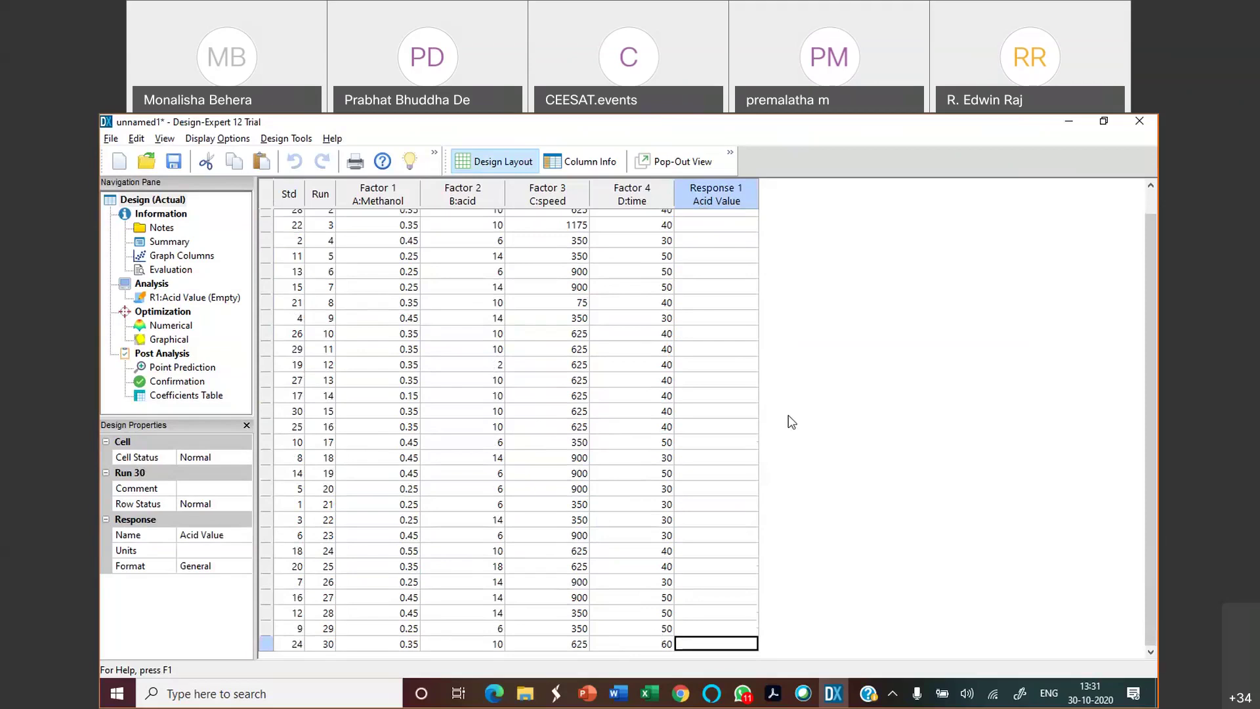
Open the recent design file Esterification.dxpx without saving the unnamed design.
click(113, 139)
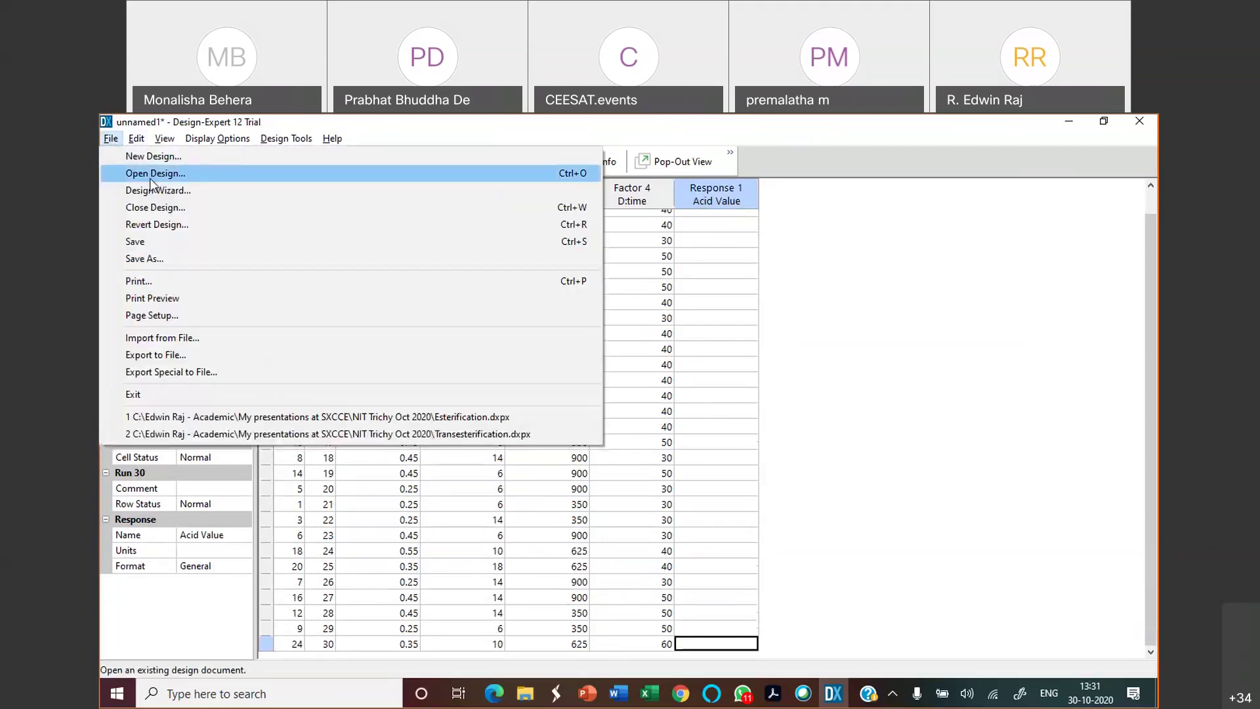
click(531, 417)
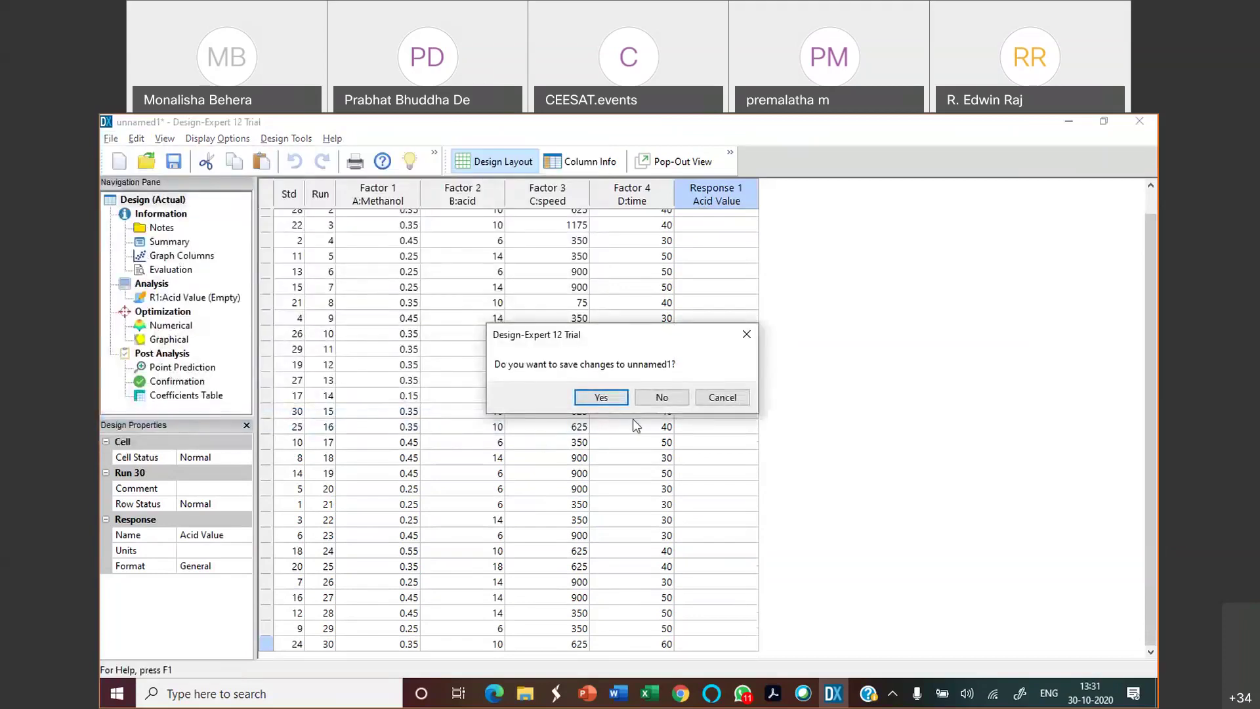
click(665, 398)
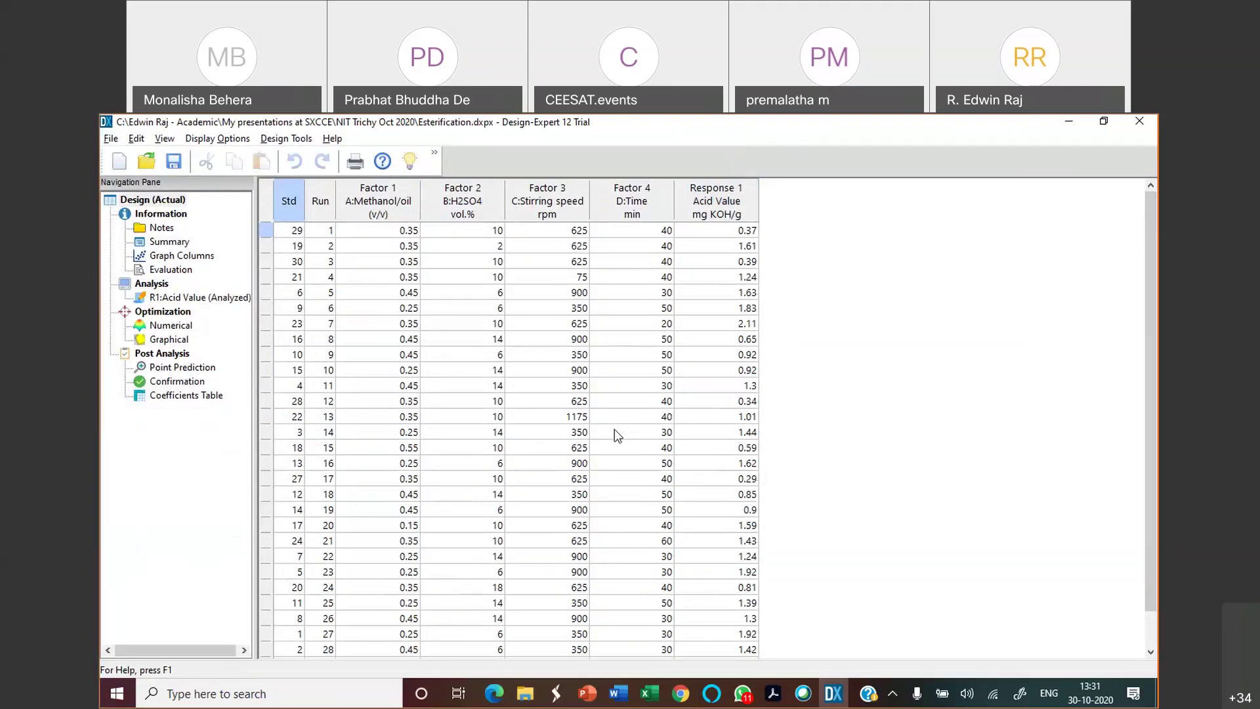
Look through the Acid Value results entered for the runs of the esterification design.
click(724, 231)
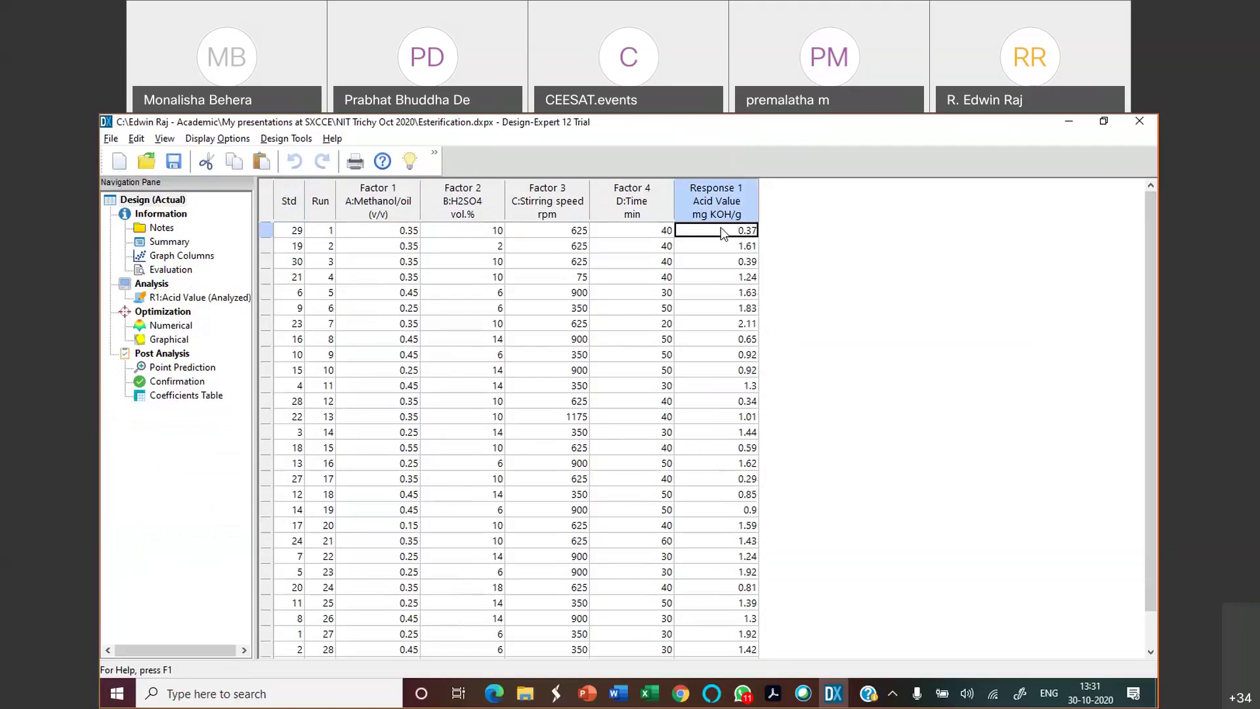
key(Down)
key(Up)
key(Down)
key(Down)
key(Down)
key(Down)
key(Down)
key(Down)
key(Down)
key(ctrl+End)
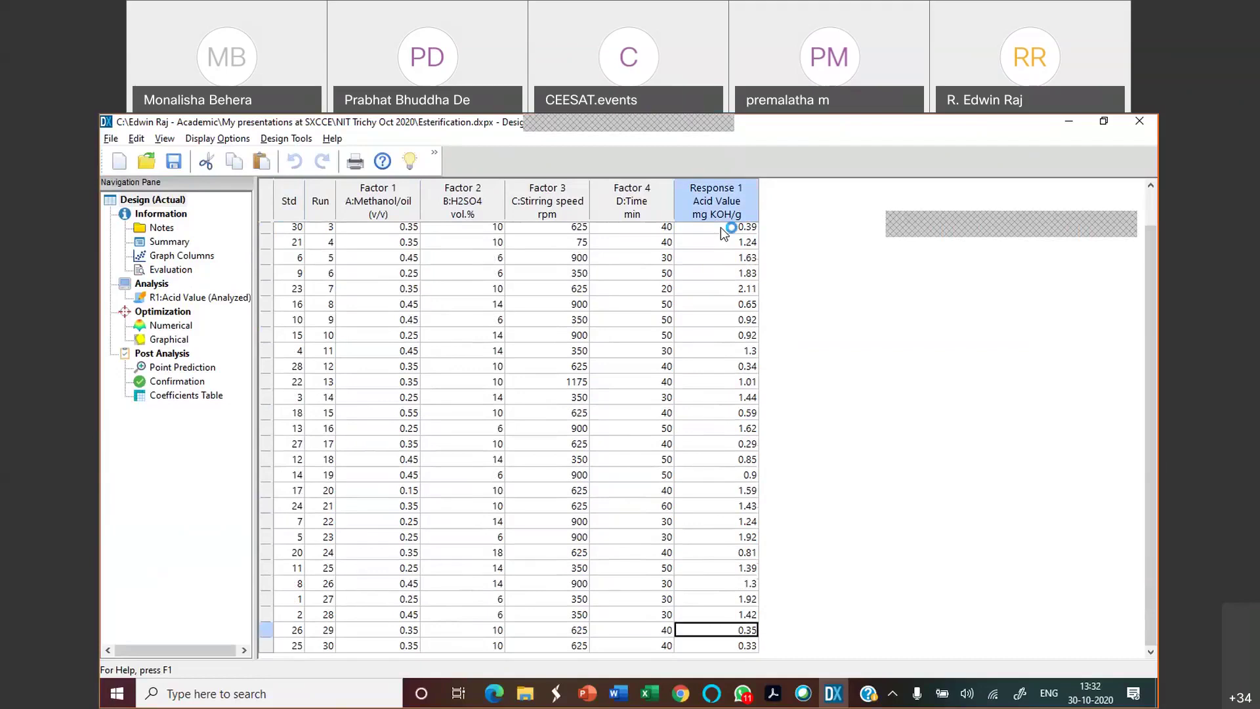
key(Page_Up)
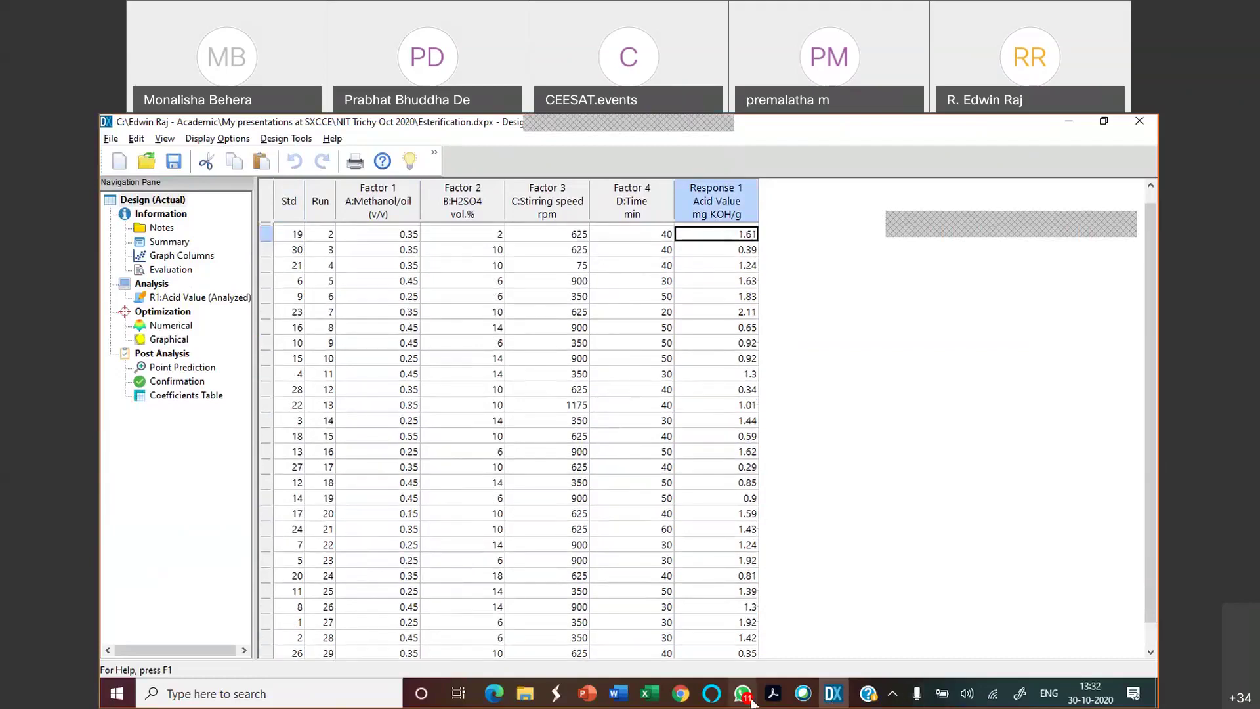
Switch to PowerPoint, present the slide of designed process parameters and mark the full acid value column with the pen.
mouse_move(586, 699)
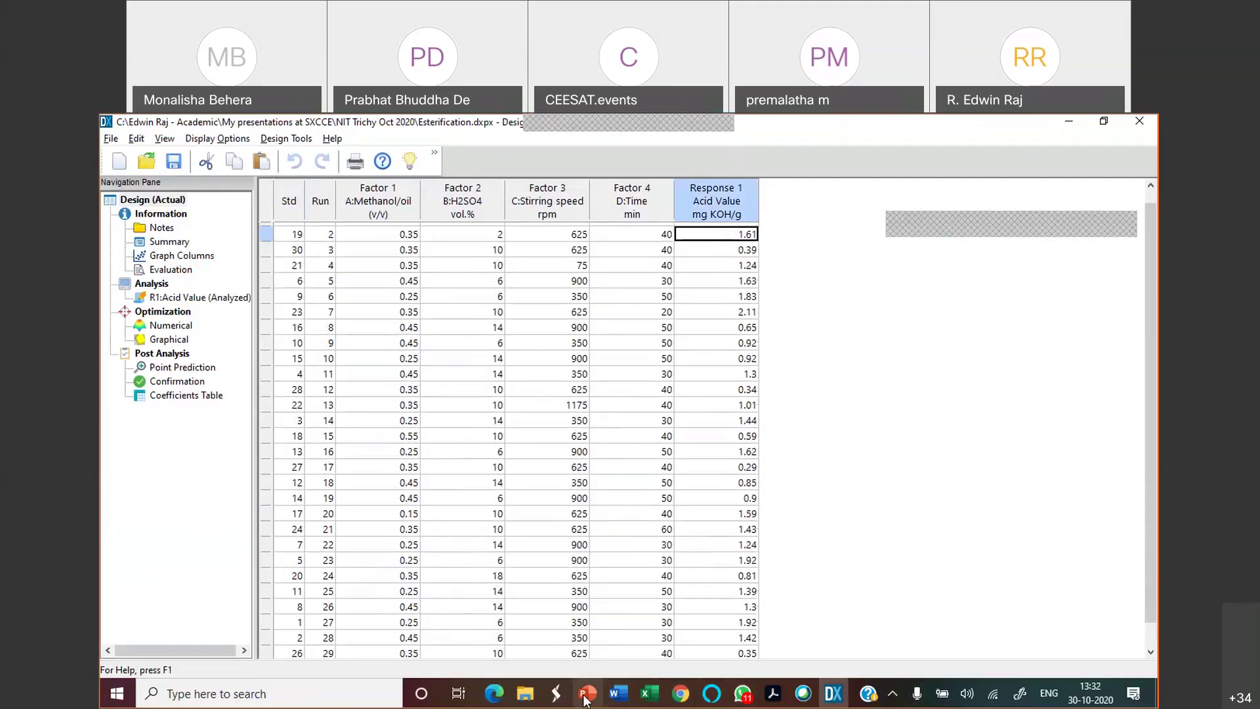
click(586, 699)
key(Down)
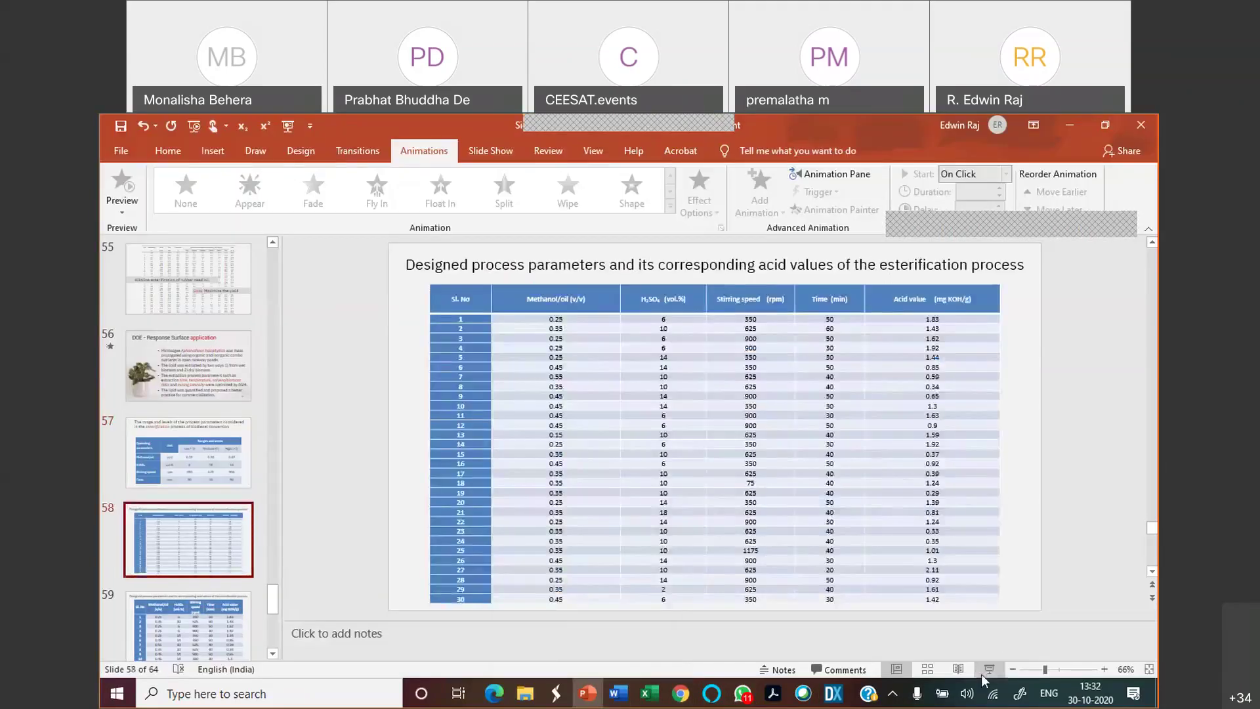
click(990, 669)
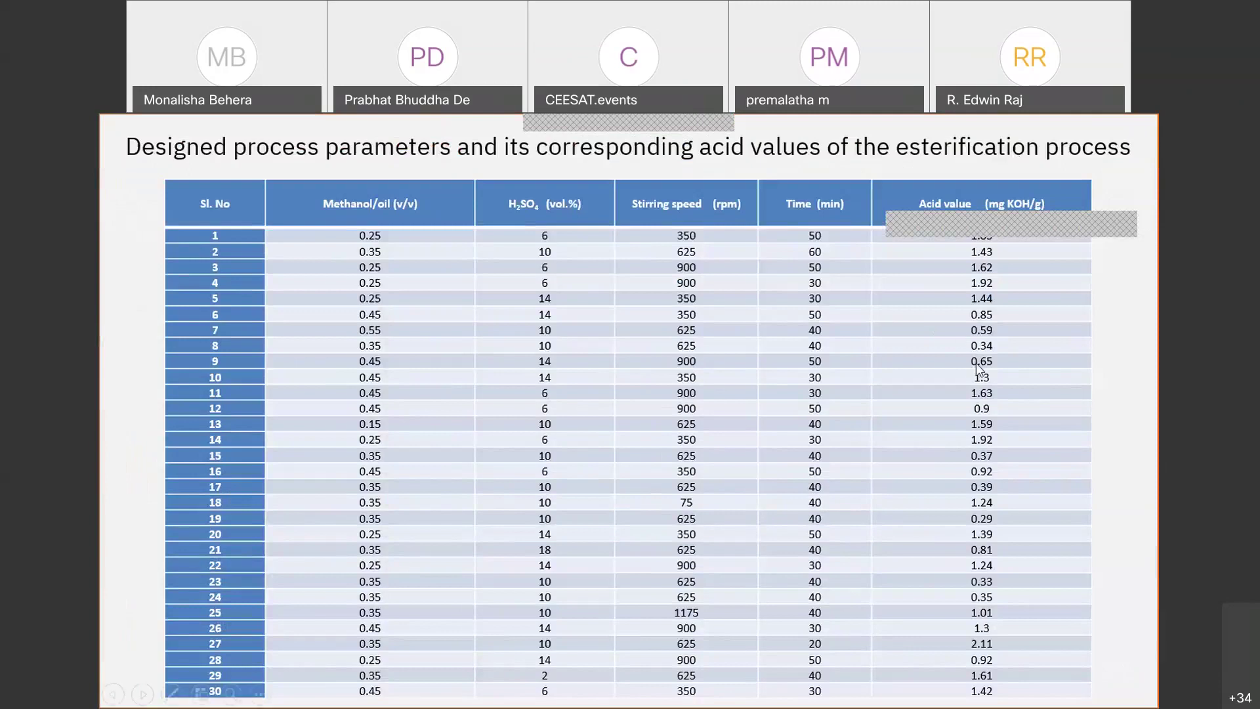
key(ctrl+p)
mouse_move(1034, 250)
mouse_down()
mouse_move(1013, 354)
mouse_move(1031, 697)
mouse_up()
drag(1020, 253, 1019, 230)
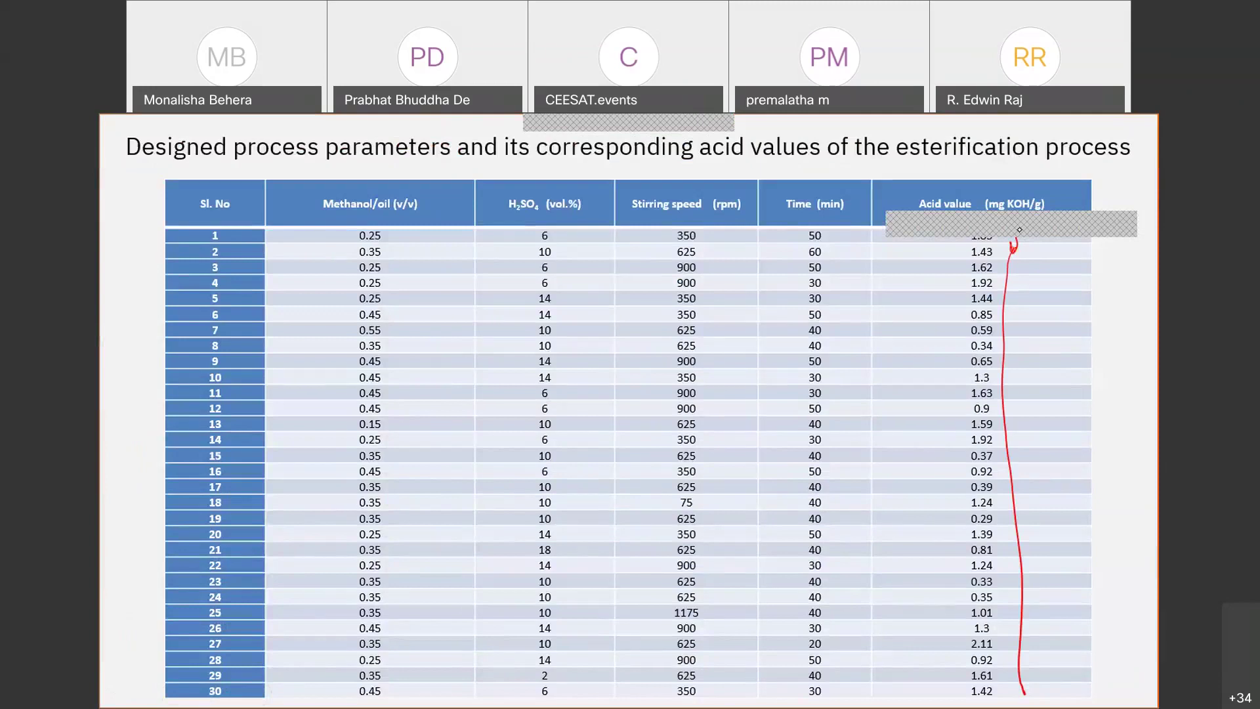
Advance to the ANOVA slide for minimizing the acid value and end the slide show, discarding the ink annotations.
key(Right)
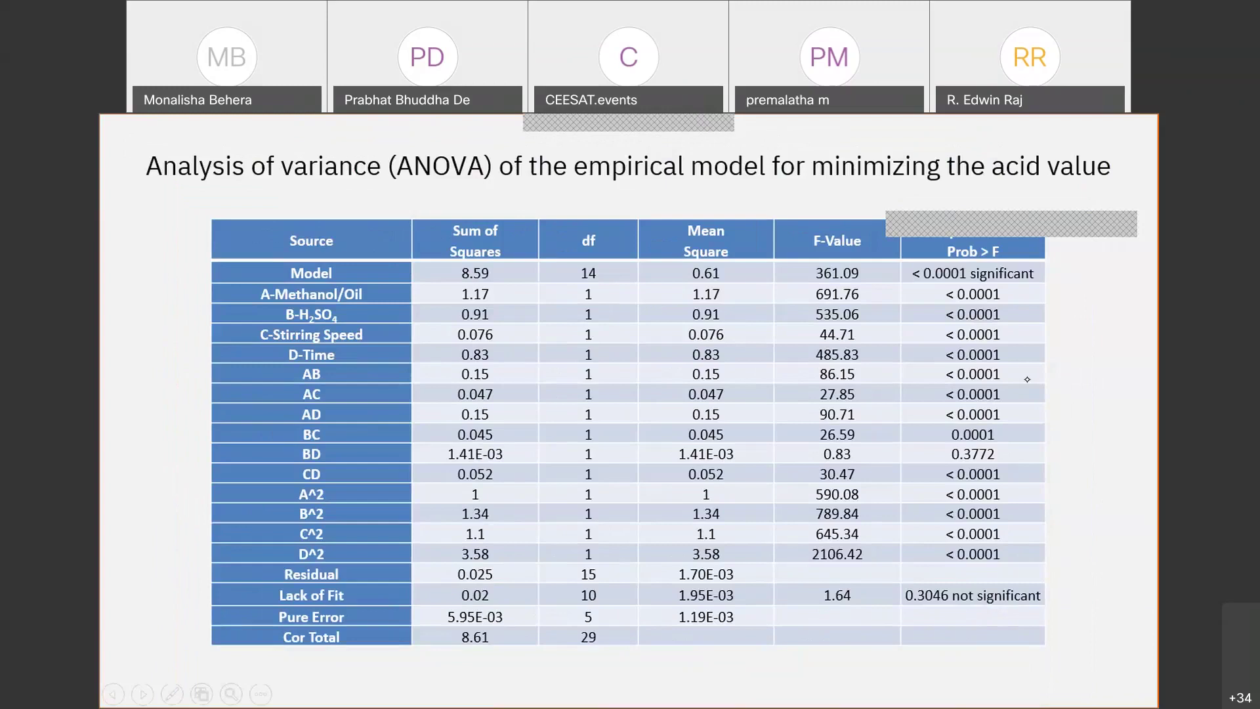
key(Escape)
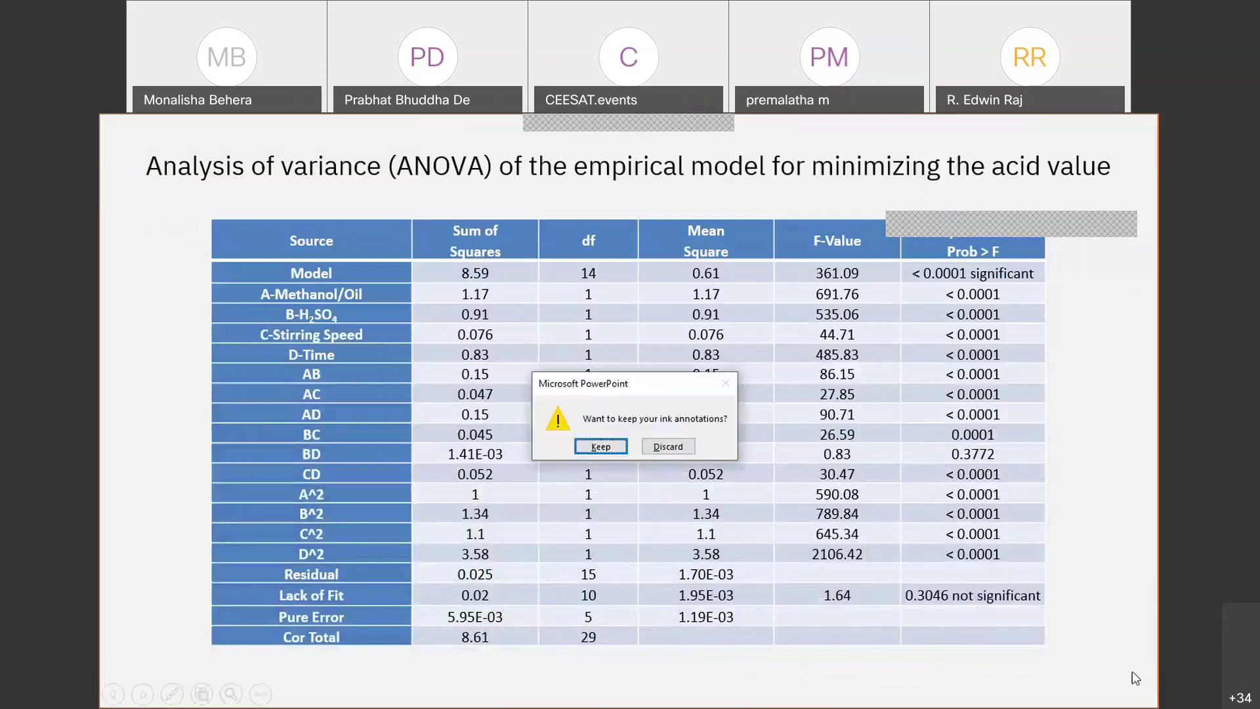
click(674, 443)
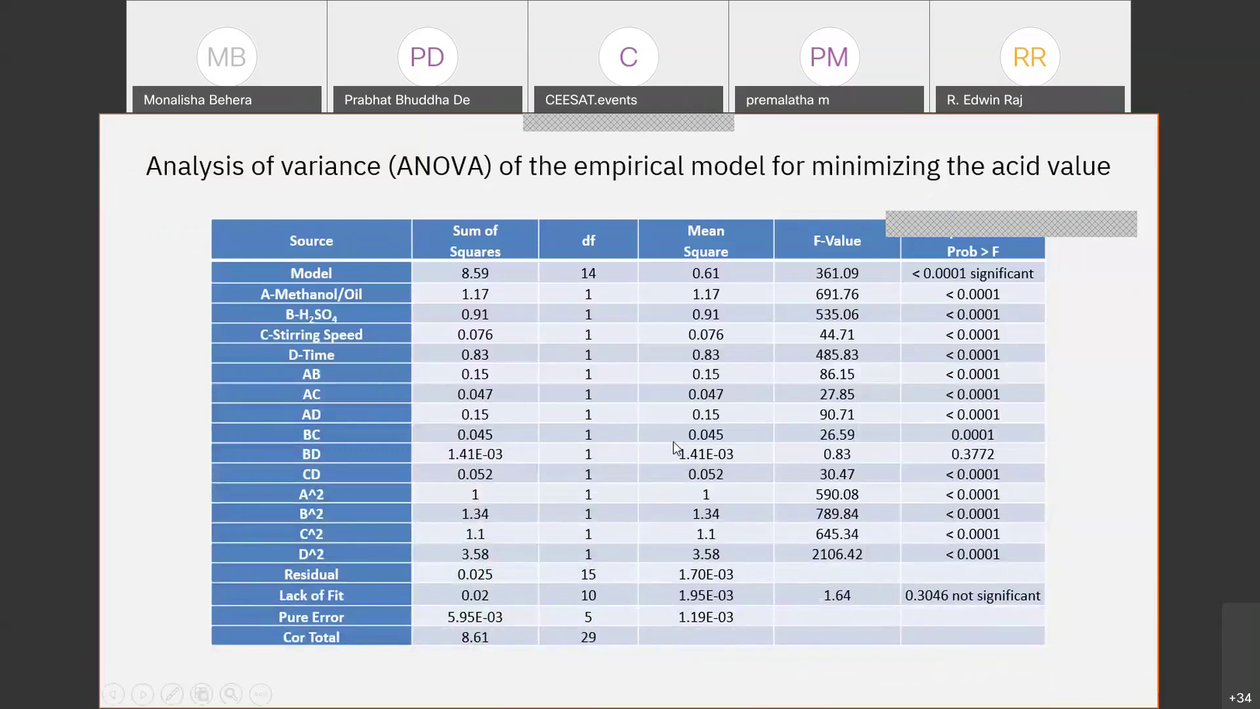
Switch to Design-Expert and view the numerical and graphical optimization criteria of the esterification design.
click(833, 694)
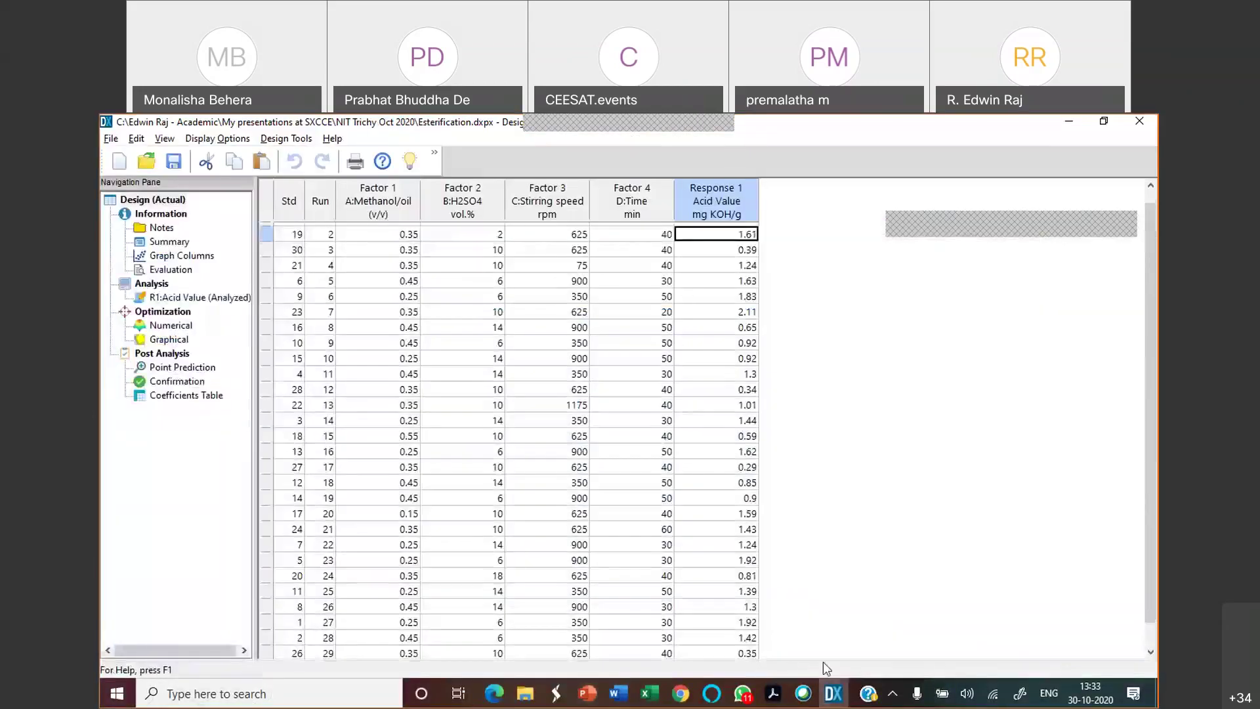
click(164, 327)
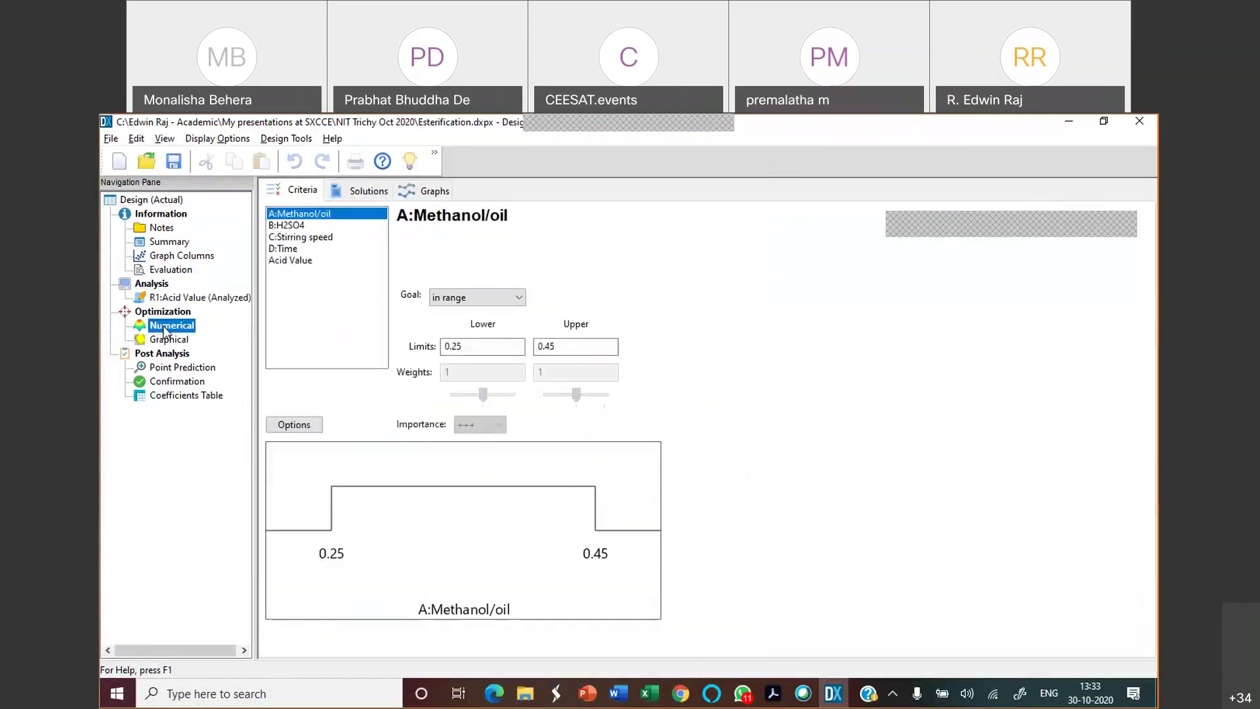
click(167, 340)
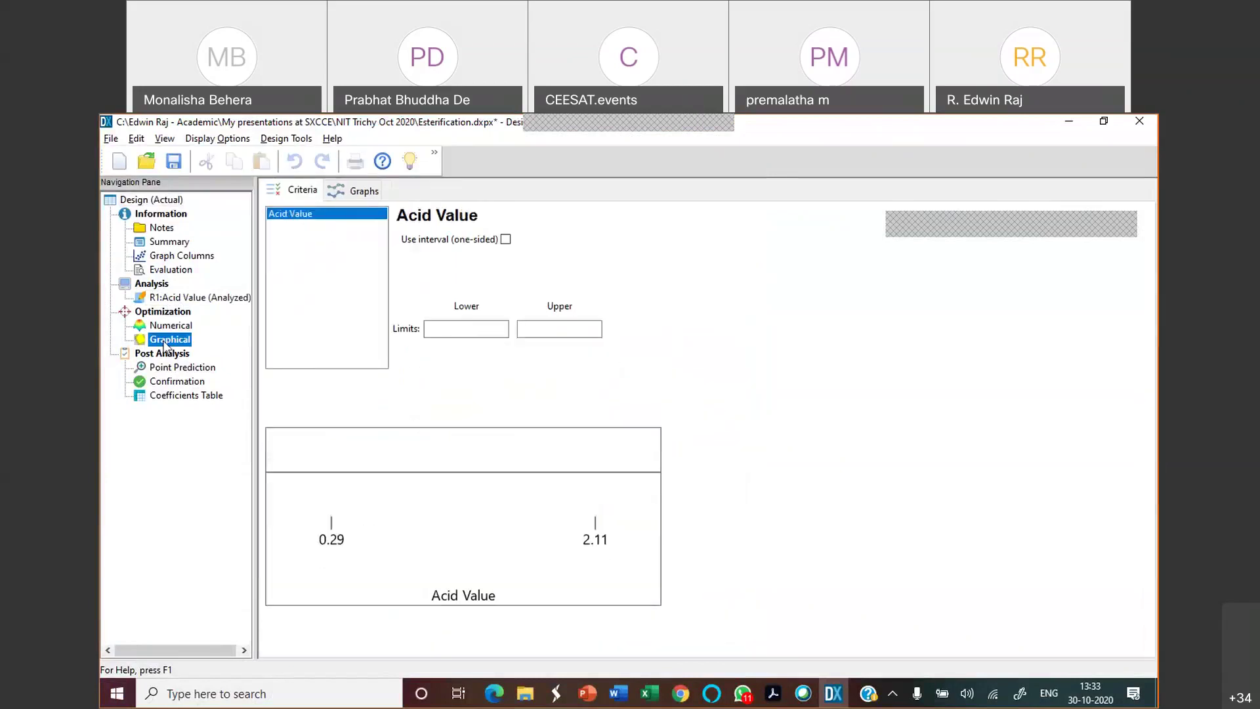
Examine the Acid Value response analysis, checking the transformation settings and the fit summary with its sequential model sum of squares.
click(178, 299)
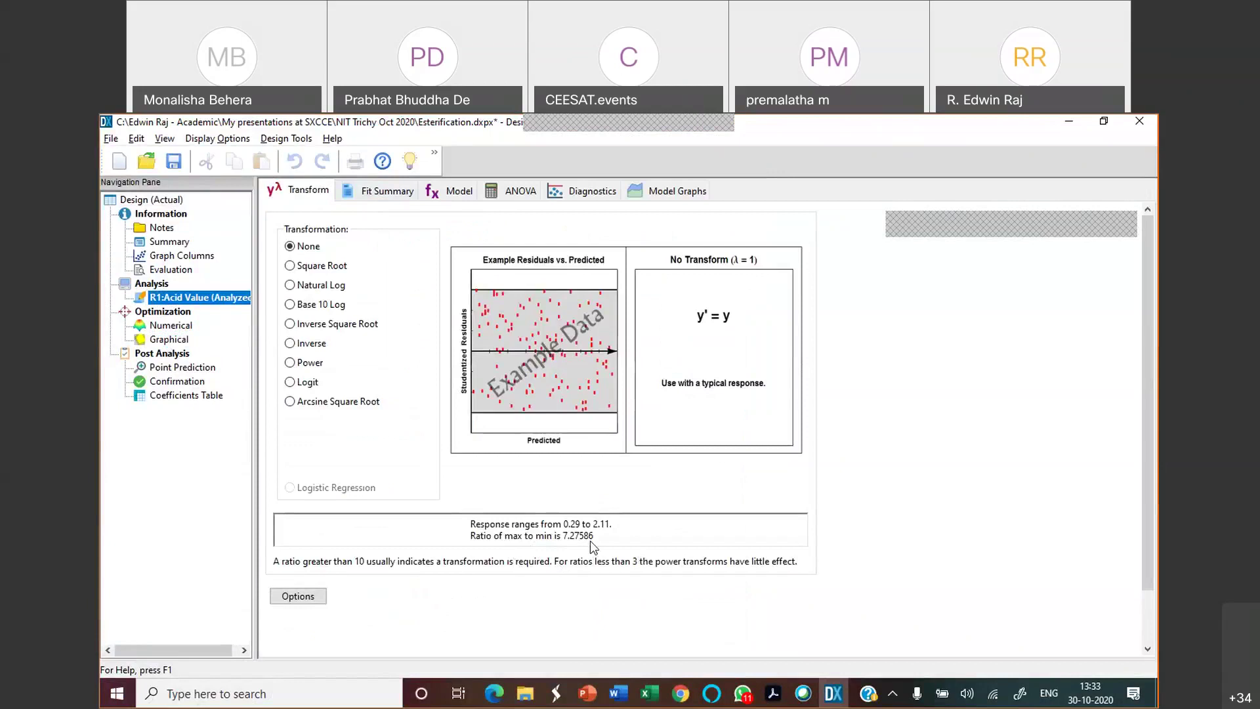
click(390, 194)
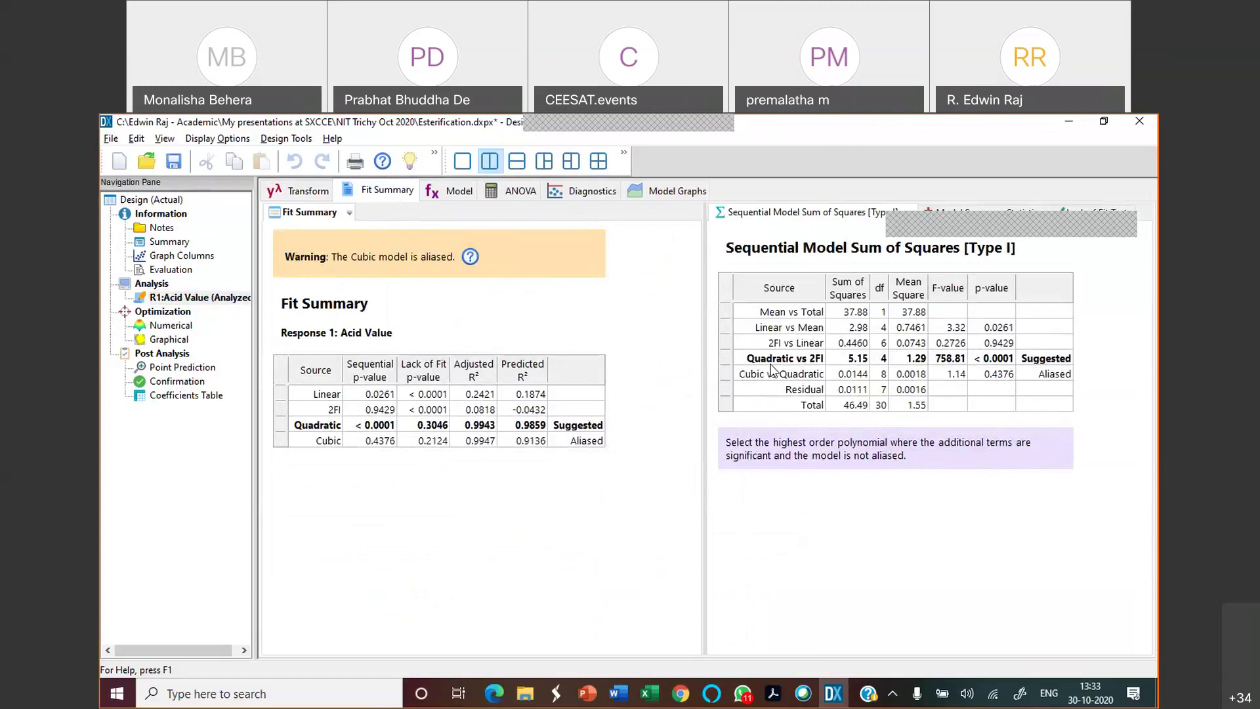
click(1084, 375)
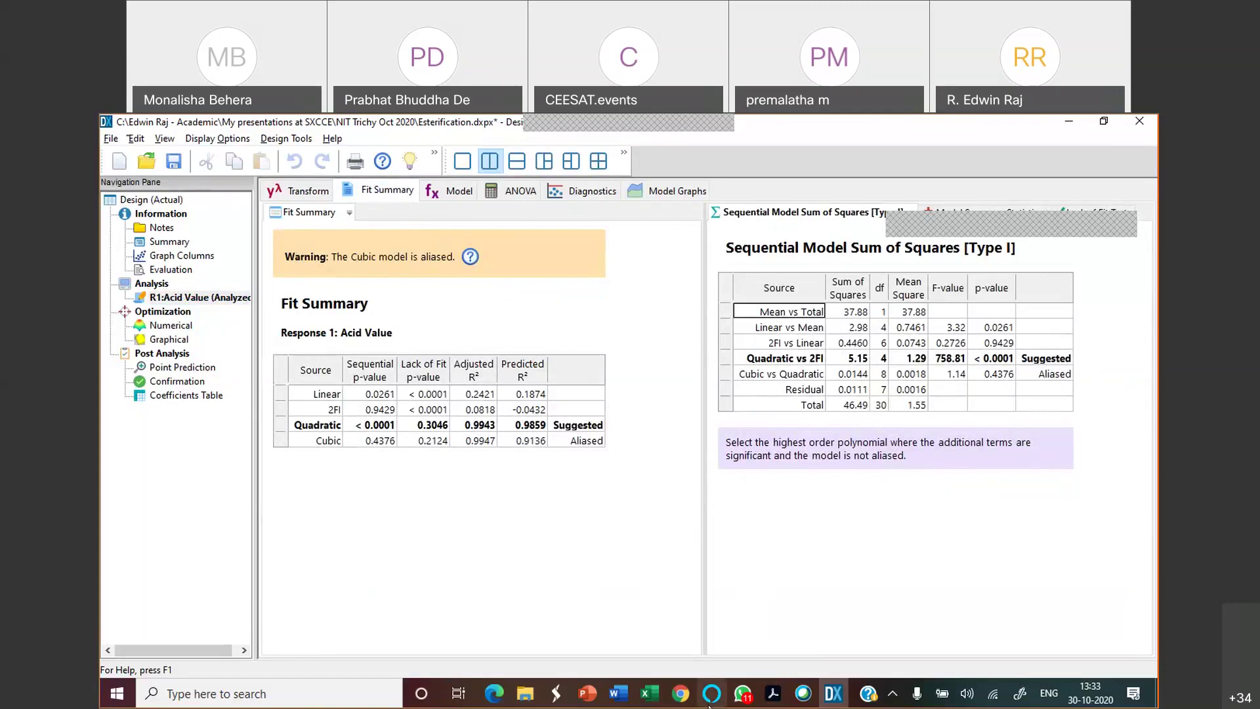
Switch to PowerPoint, present the ANOVA slide for minimizing the acid value with the pen pointer, and end the slide show.
key(alt+Tab)
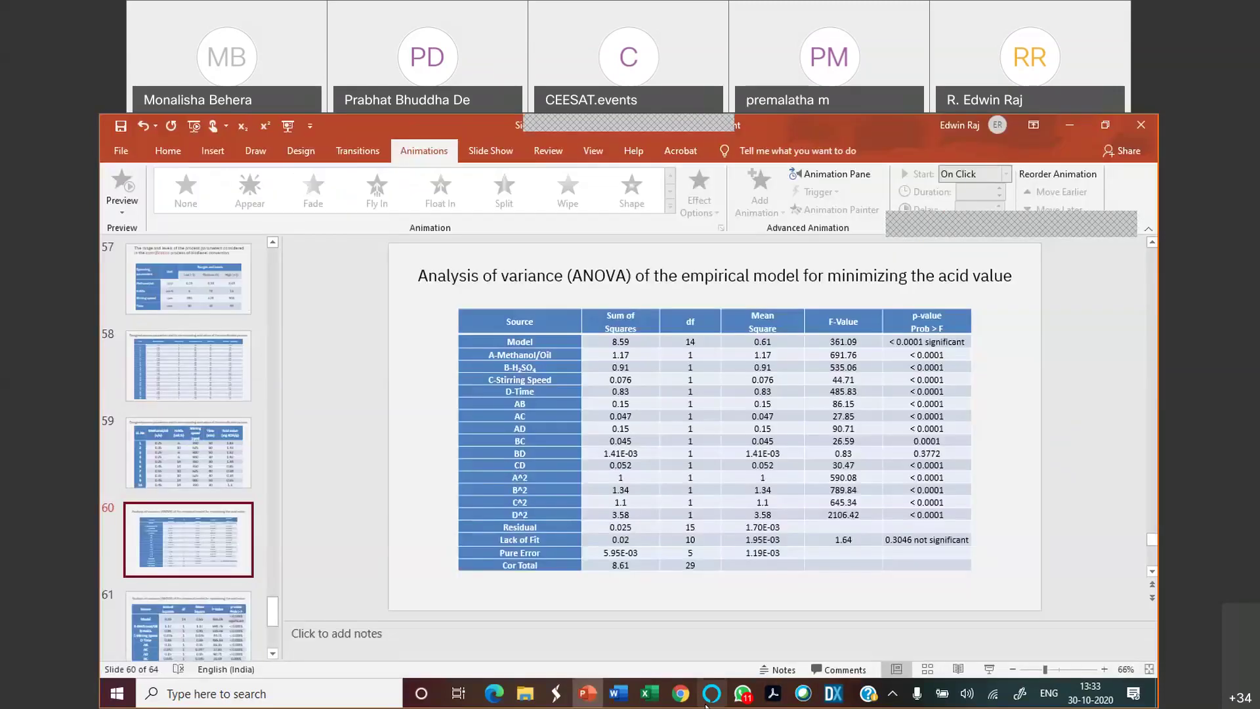
right_click(307, 428)
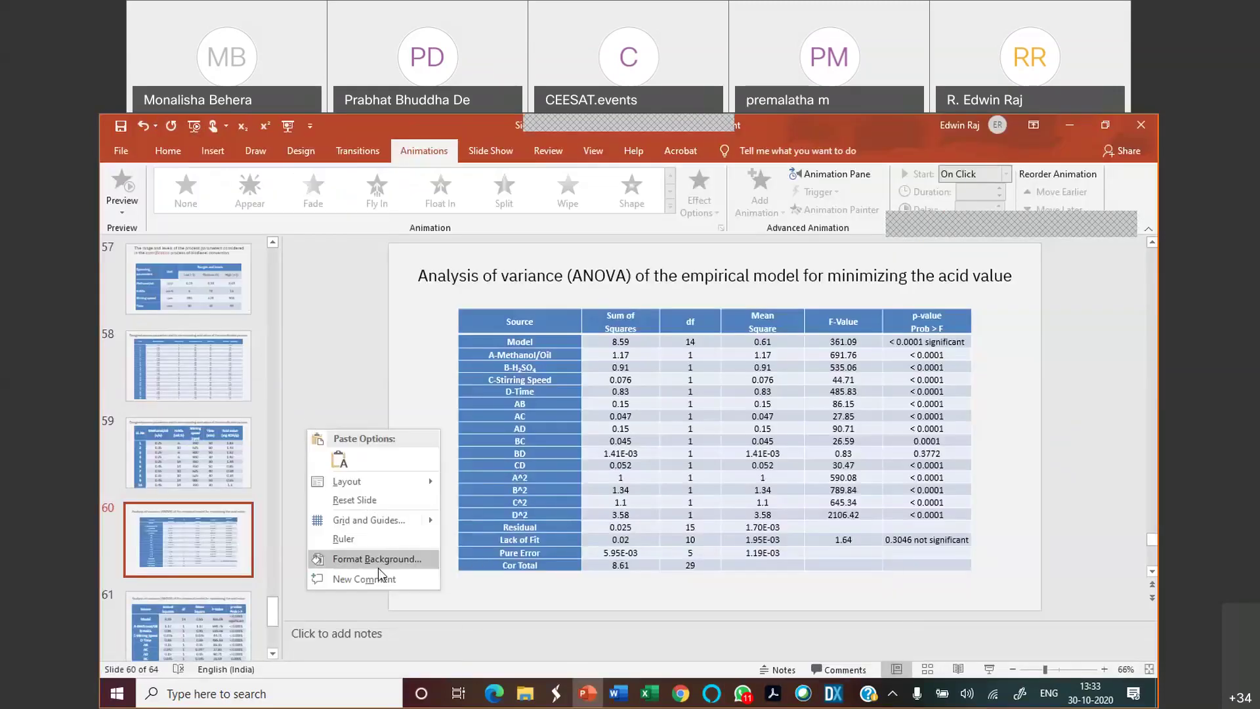
click(989, 669)
right_click(722, 500)
mouse_move(823, 380)
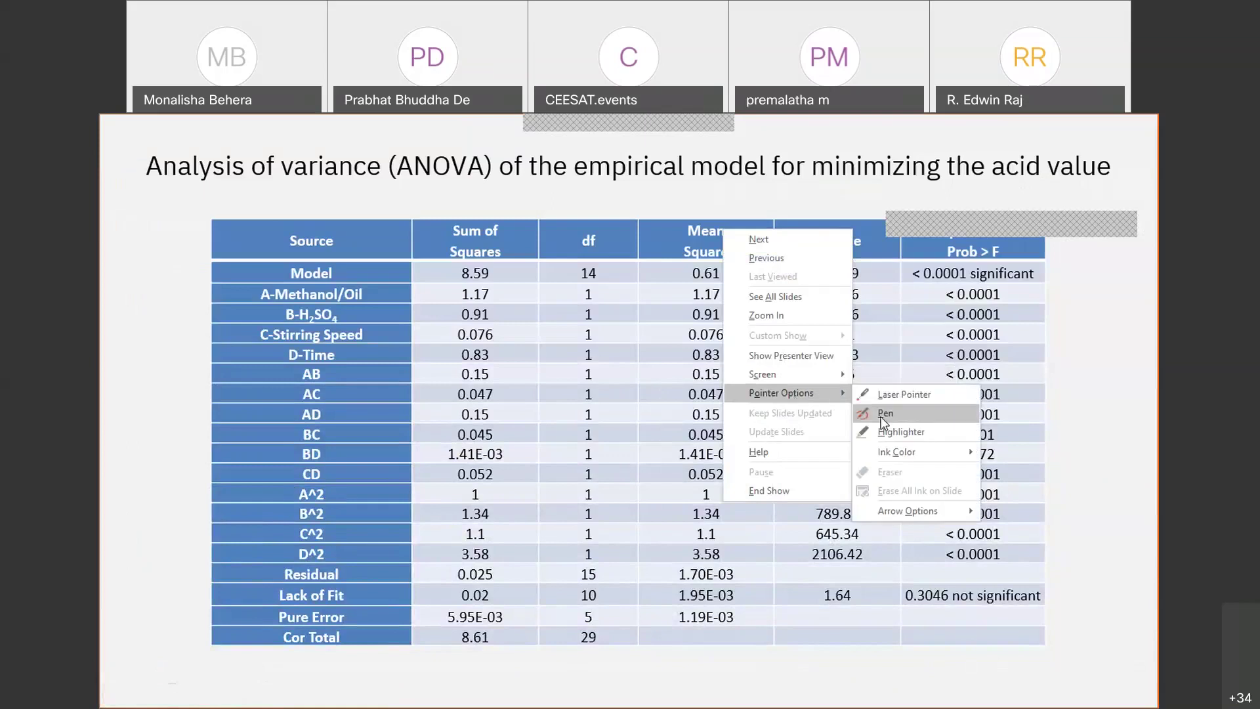
click(882, 434)
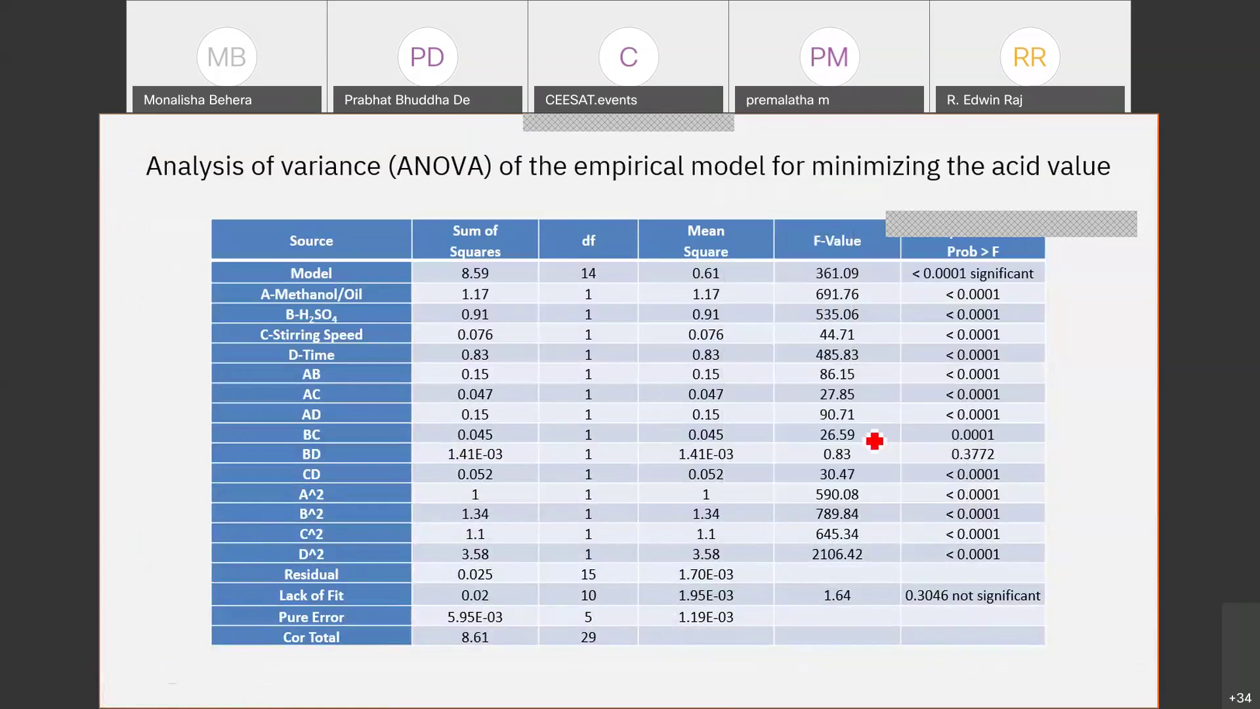
key(Escape)
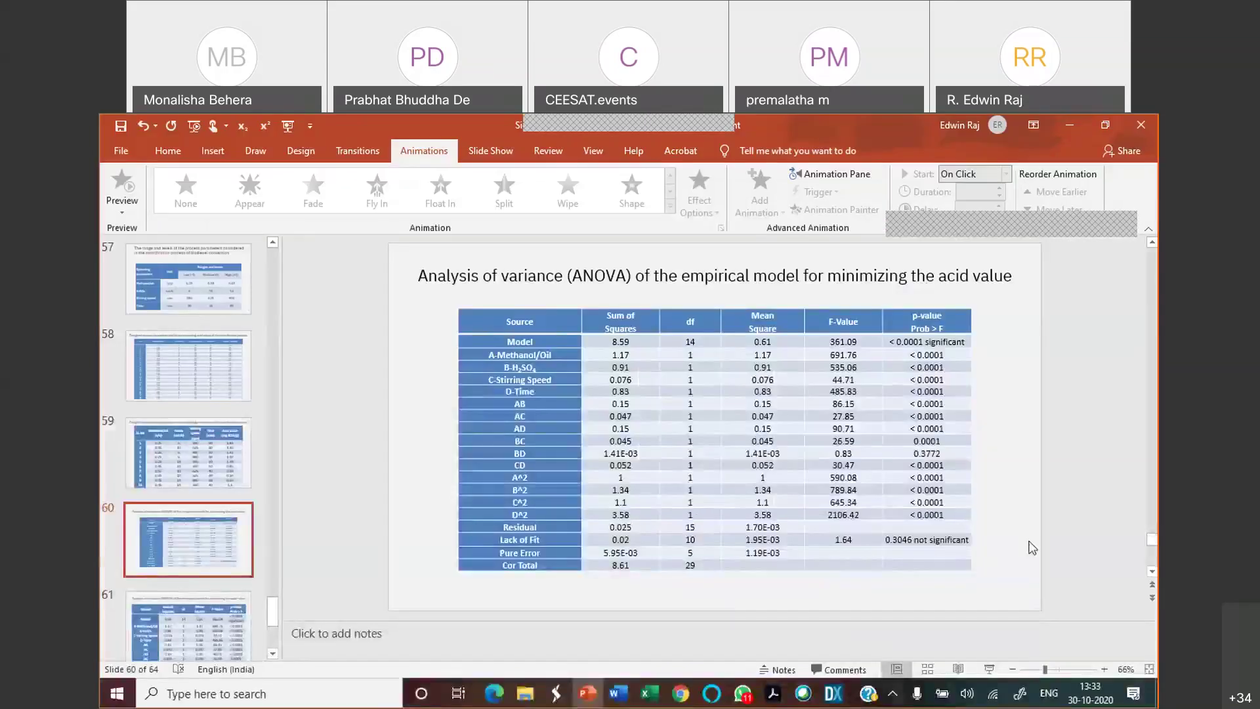
Switch to Design-Expert and go through the source rows of the Sequential Model Sum of Squares table for Acid Value.
click(832, 695)
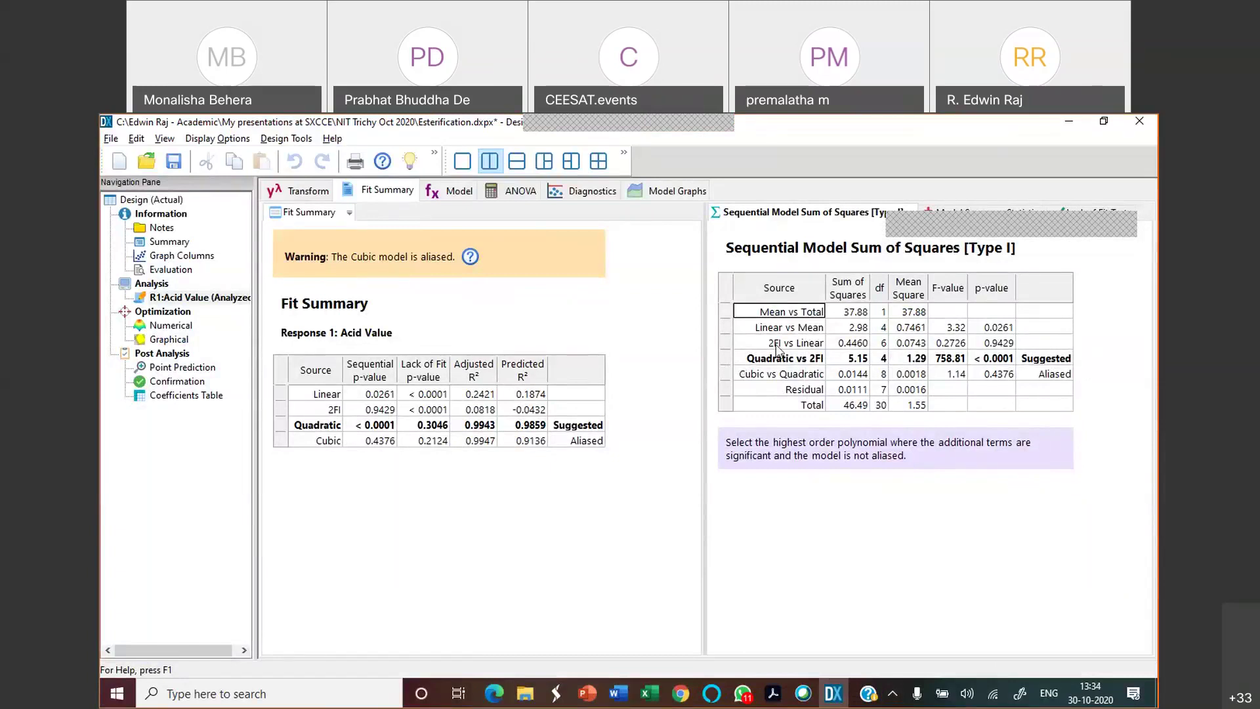
key(Down)
key(Down)
key(Down)
key(Down)
key(Down)
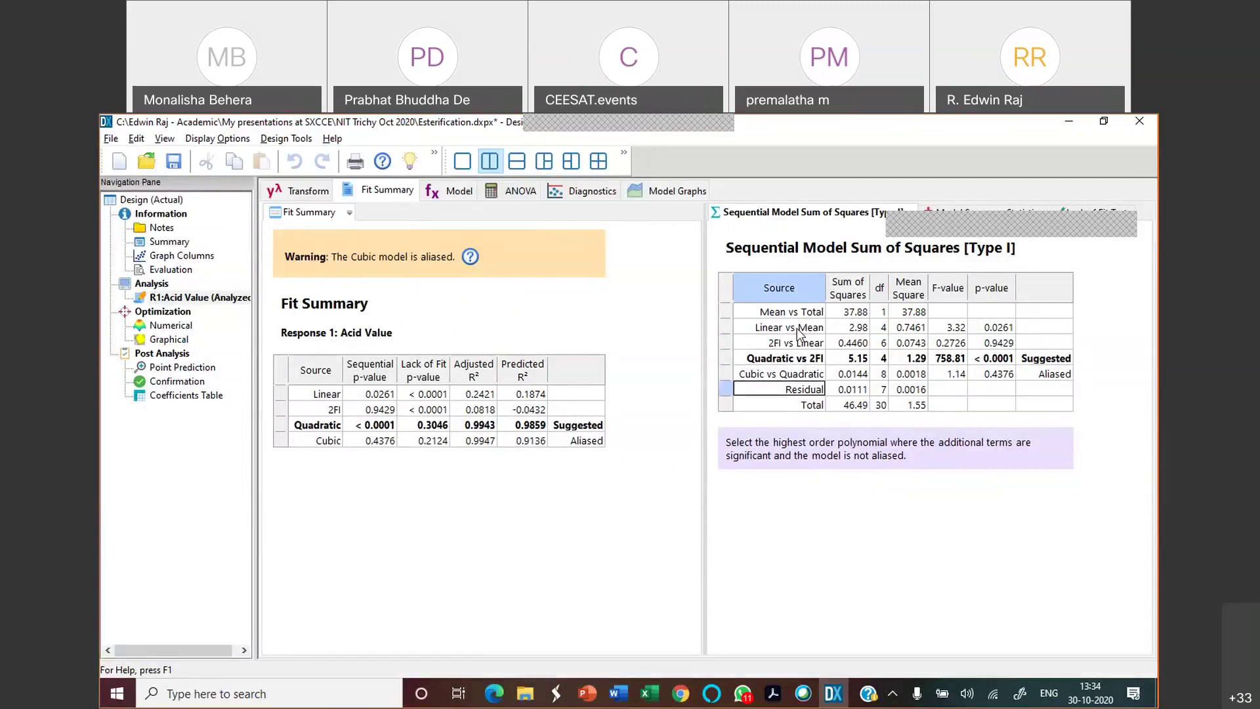
key(Up)
key(Up)
key(Up)
key(Up)
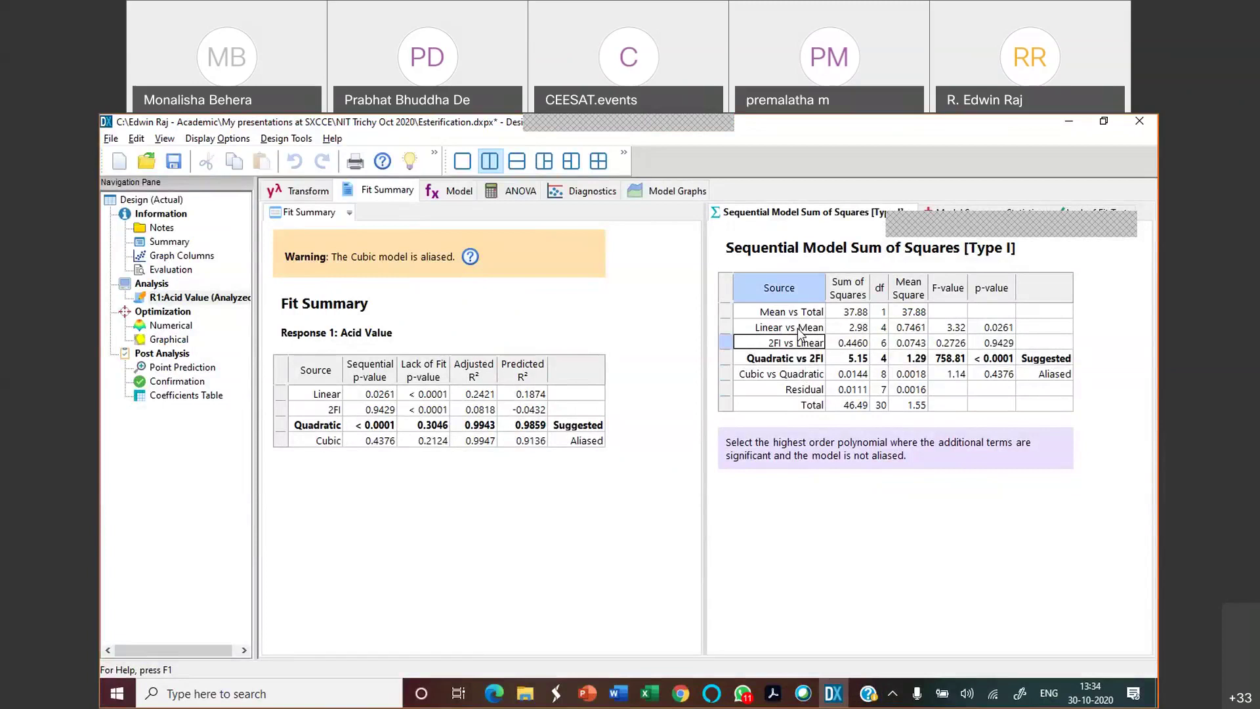
Examine the Quadratic vs 2FI row of the sequential sum of squares, checking its suggestion, p-value and F-value.
click(796, 363)
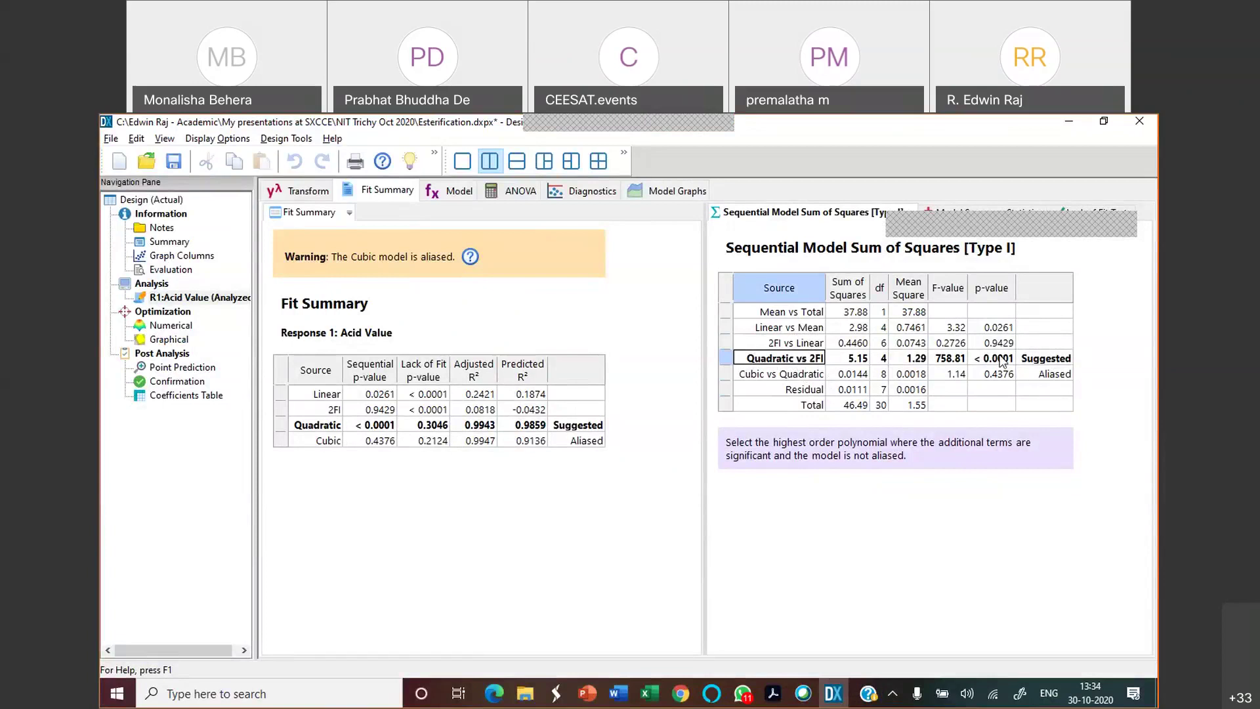
click(1050, 362)
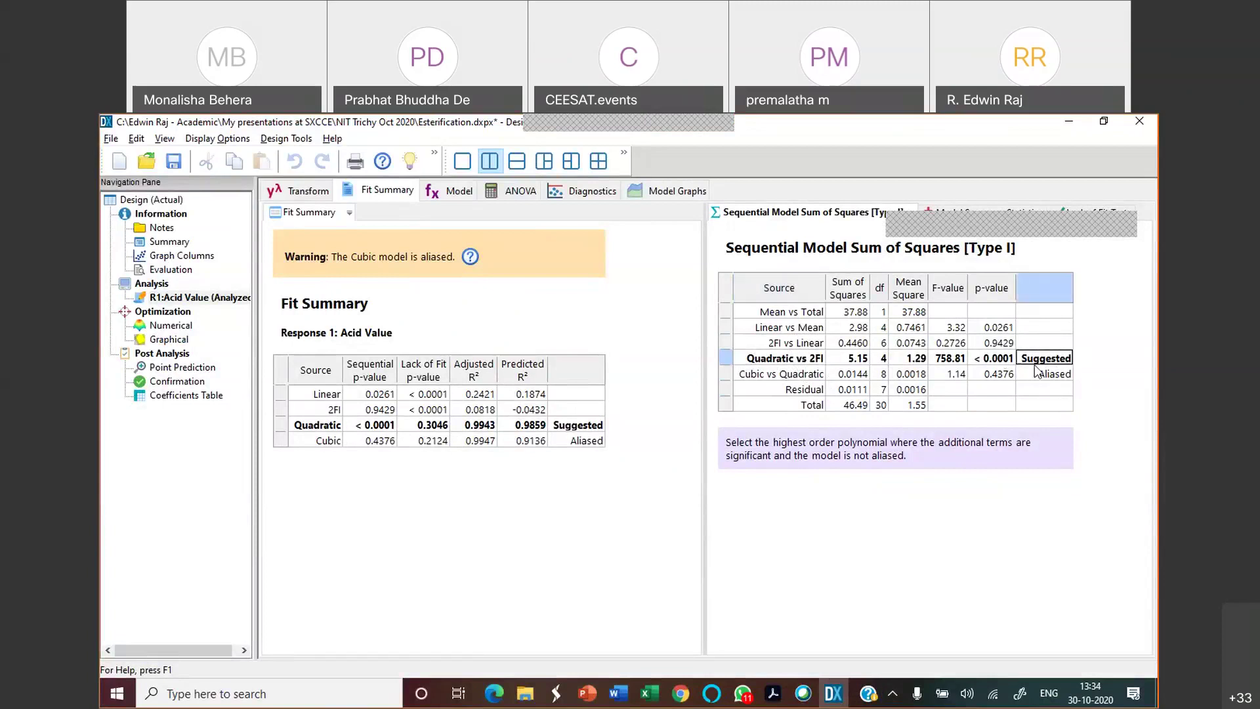
click(995, 360)
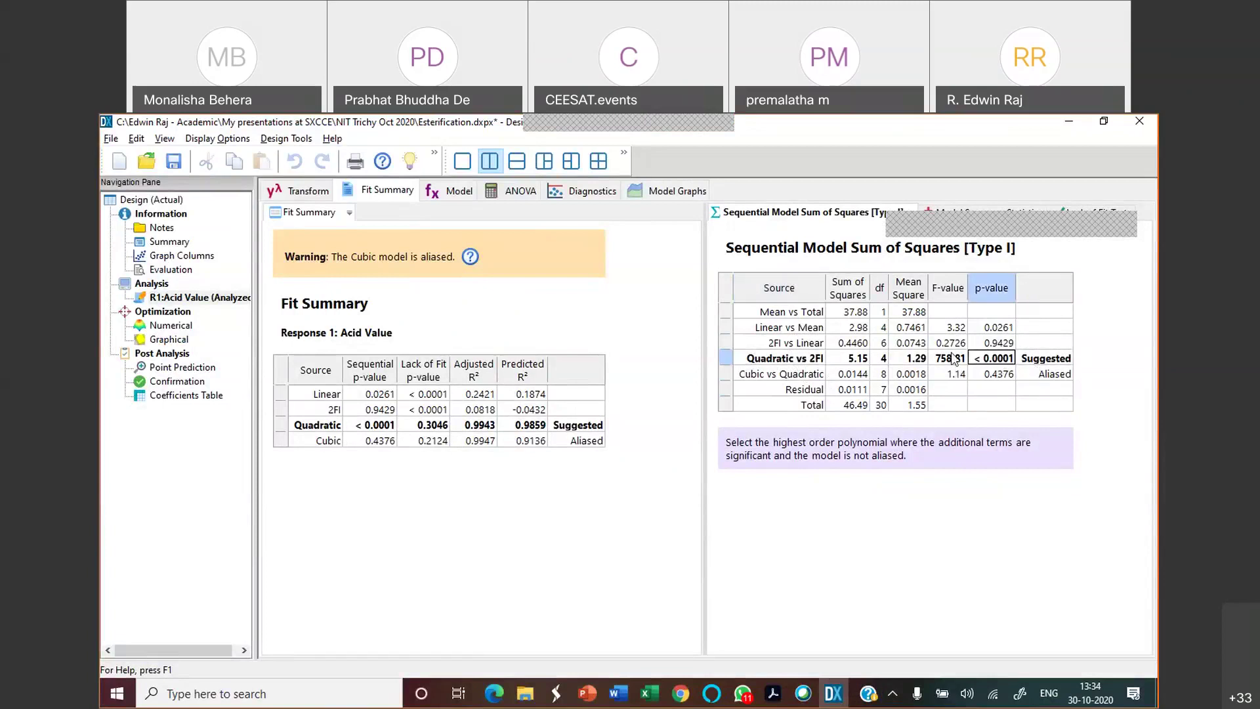
click(954, 361)
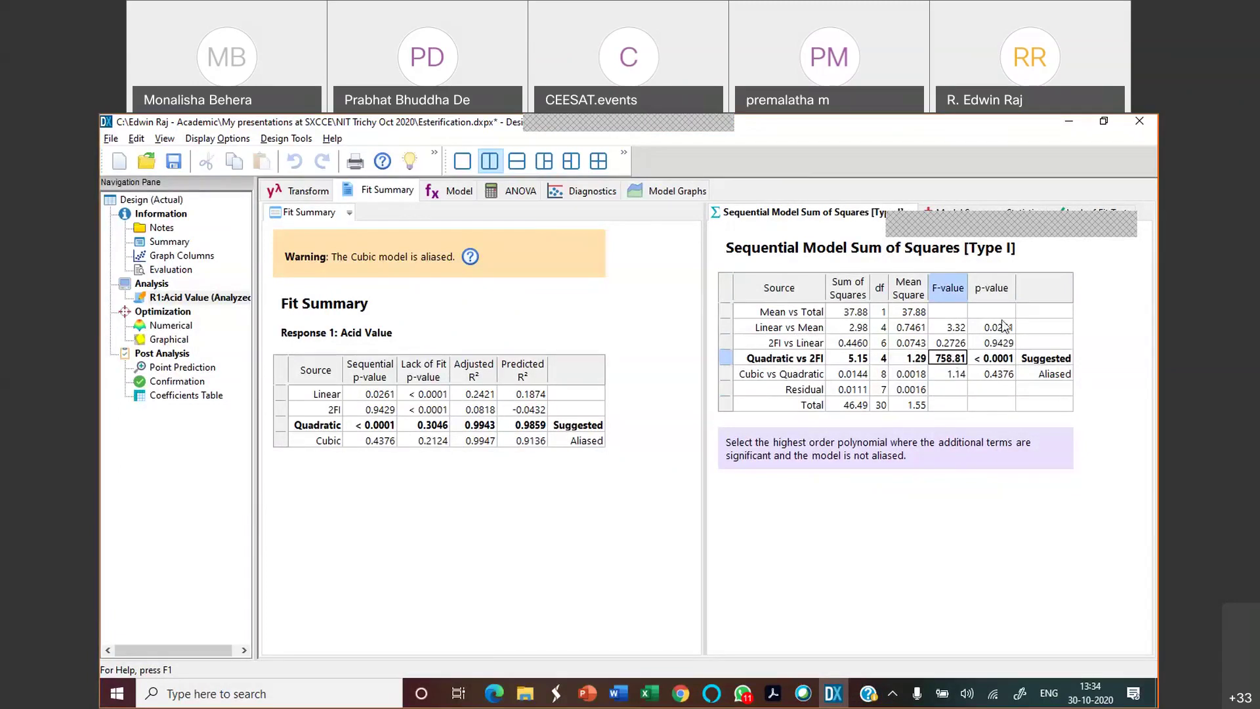
Switch to PowerPoint and browse back from the last slides past the ANOVA tables to the earlier response surface application slides.
click(585, 693)
click(223, 627)
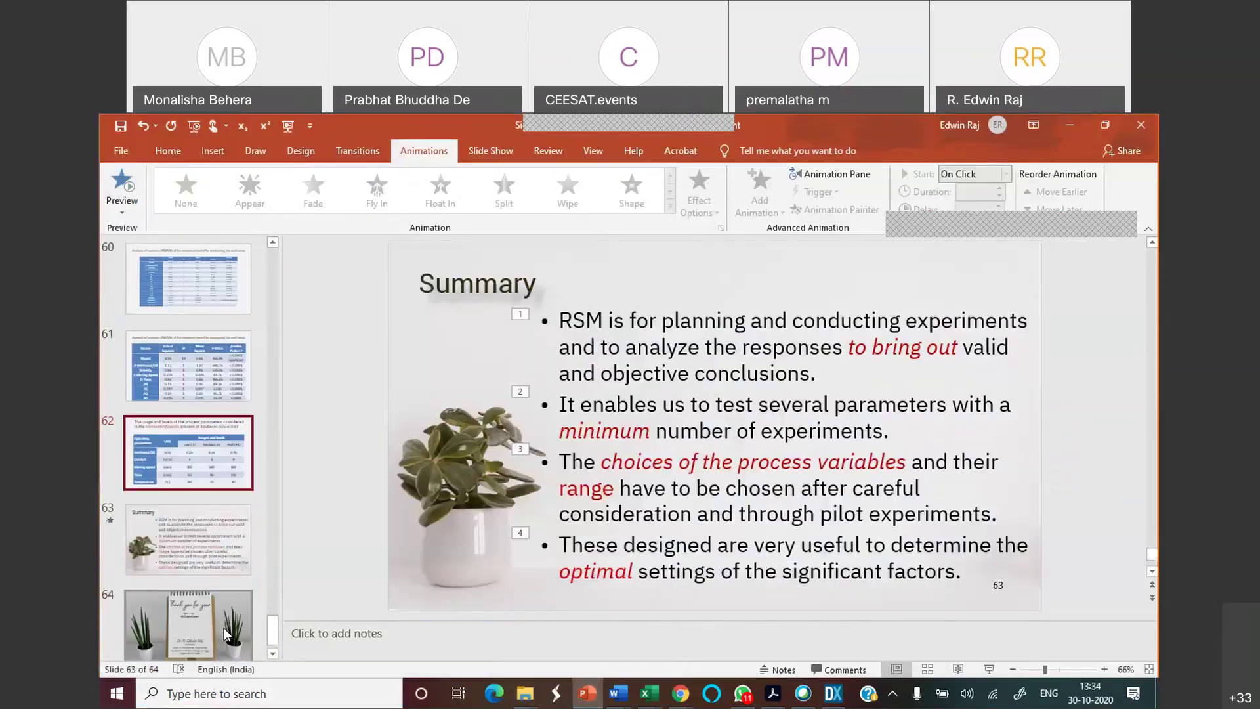
key(Up)
key(Up)
key(Up)
key(Up)
key(Up)
key(Down)
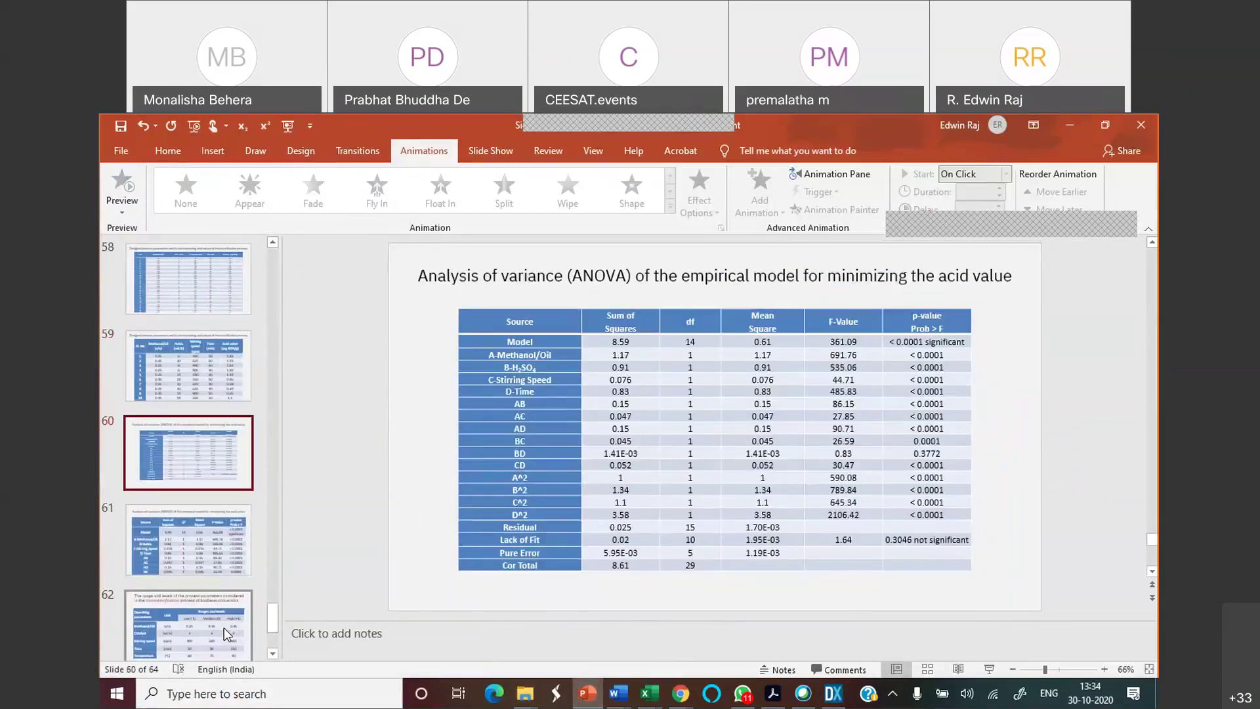
key(Up)
key(Up)
key(Up)
key(Up)
key(Up)
key(Up)
key(Up)
key(Up)
key(Up)
key(Up)
key(Up)
key(Up)
key(Up)
key(Up)
key(Up)
key(Up)
key(Up)
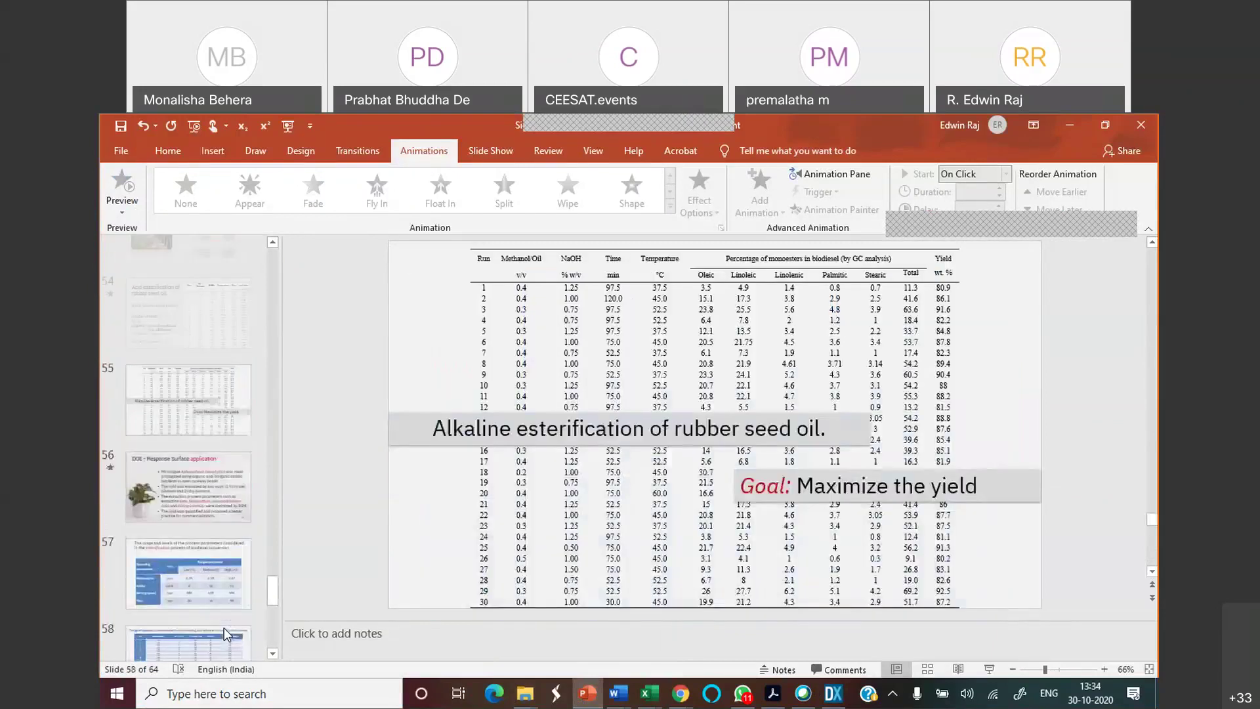
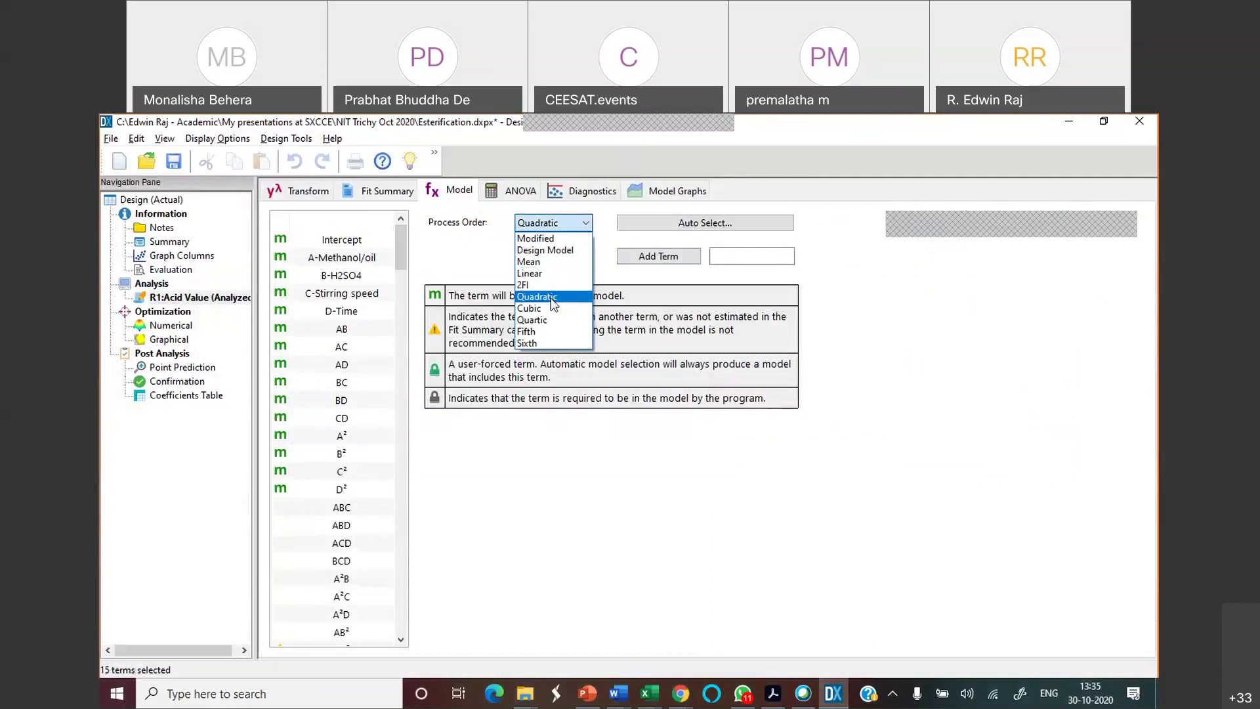
Keep Quadratic as the model's process order and recheck the F-value, p-value and df of Quadratic vs 2FI in the fit summary.
click(553, 299)
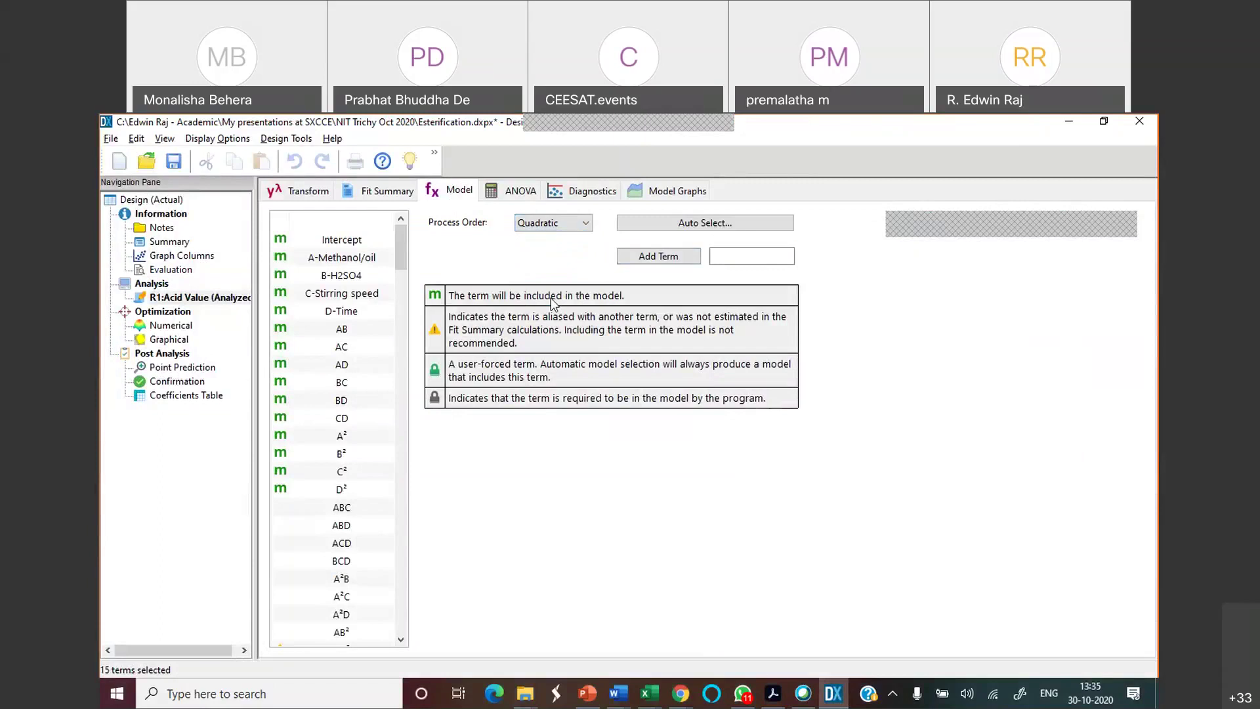
click(385, 192)
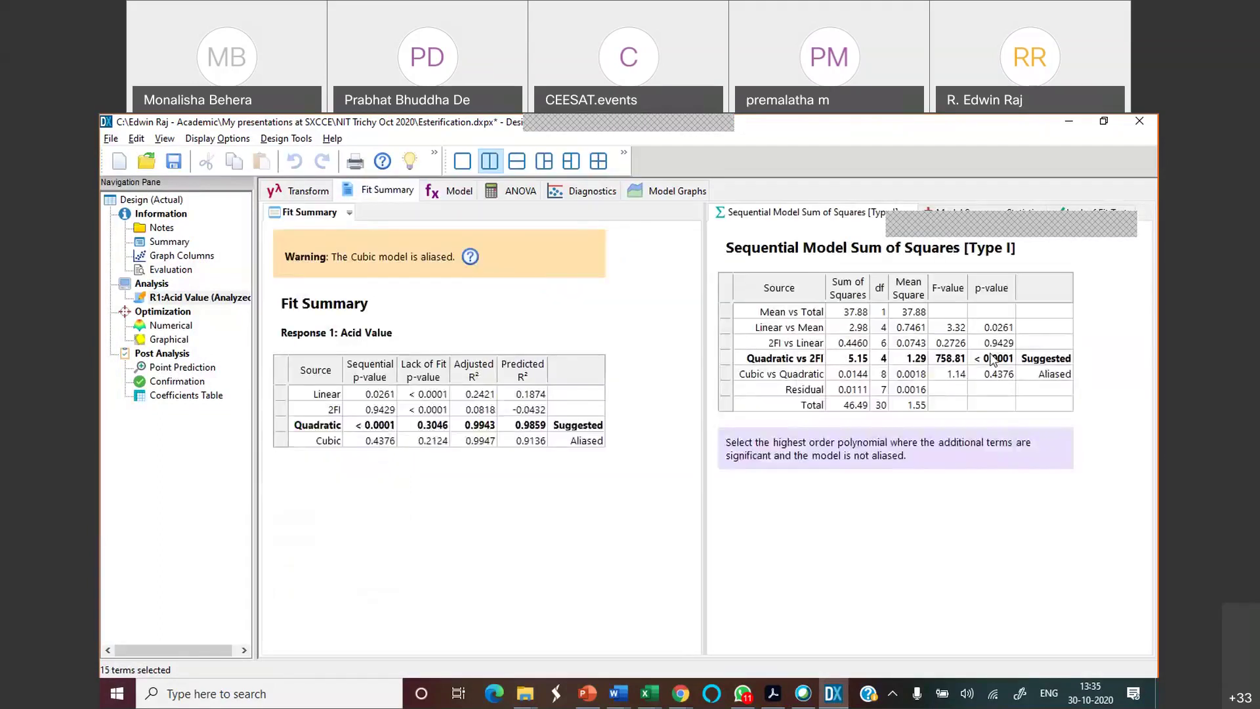
click(950, 359)
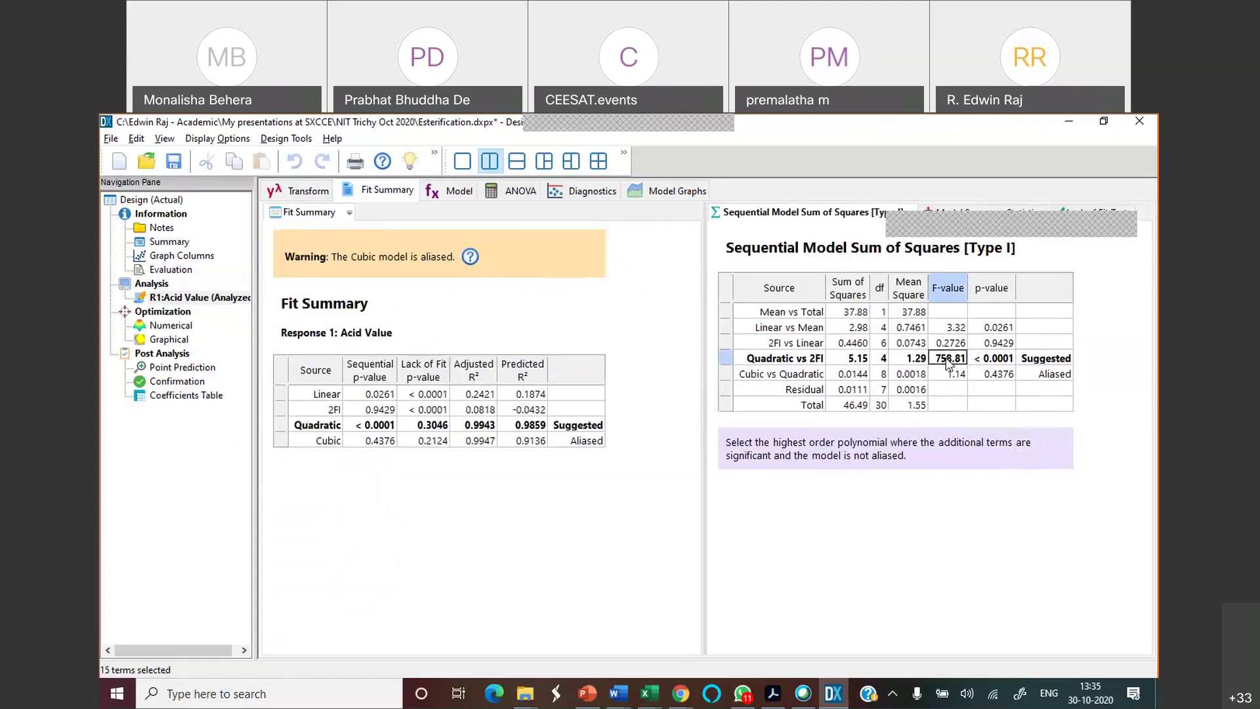
click(997, 360)
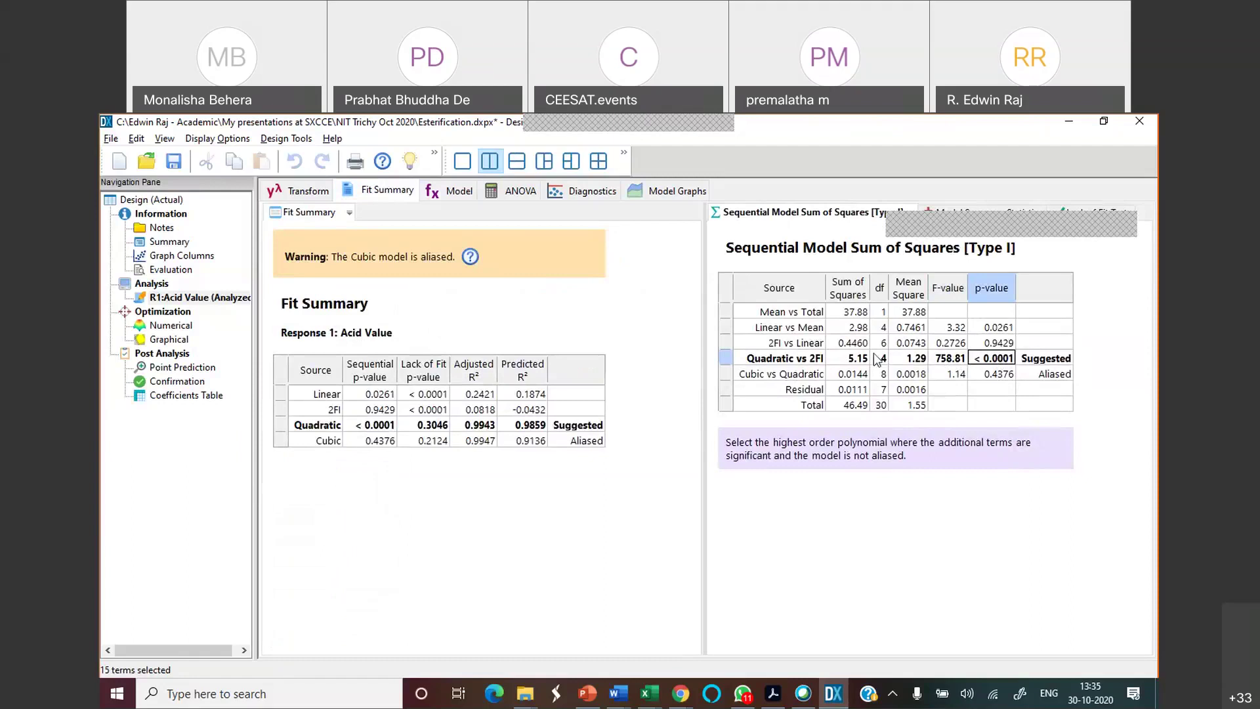
click(882, 361)
click(952, 359)
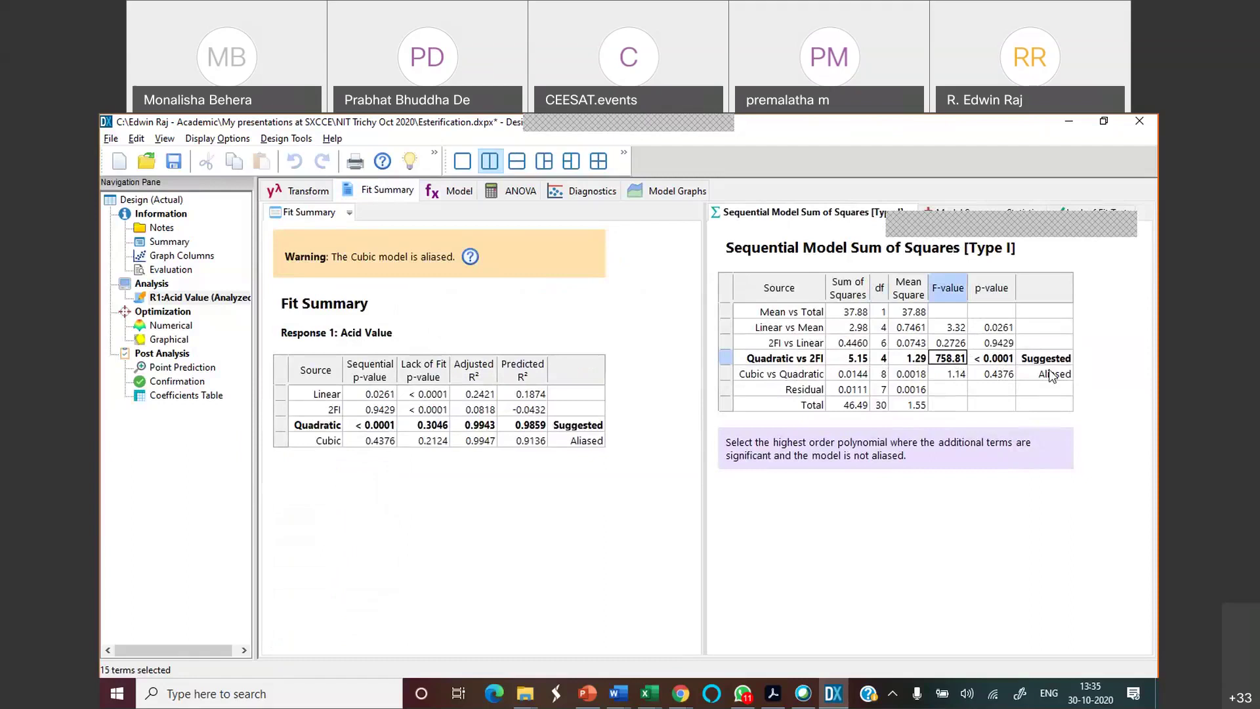
Review the quadratic model terms, and examine the ANOVA model row's F-value and significance together with R² in the fit statistics.
click(458, 195)
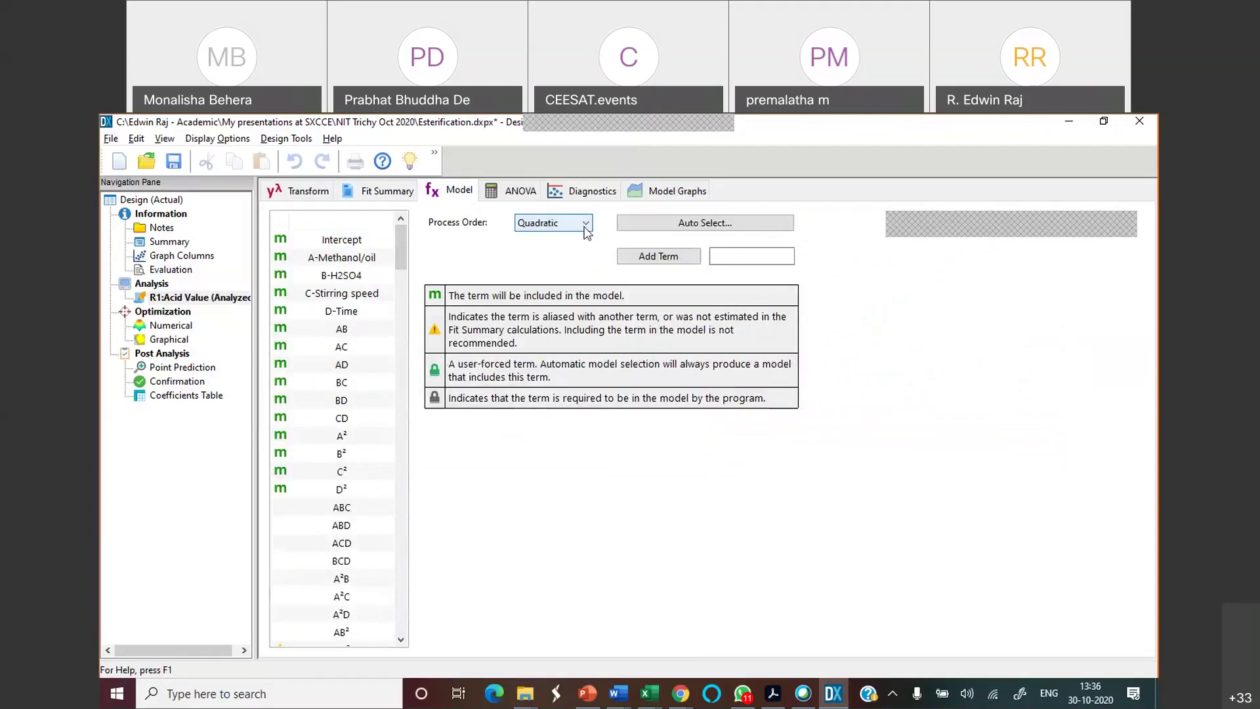
click(517, 193)
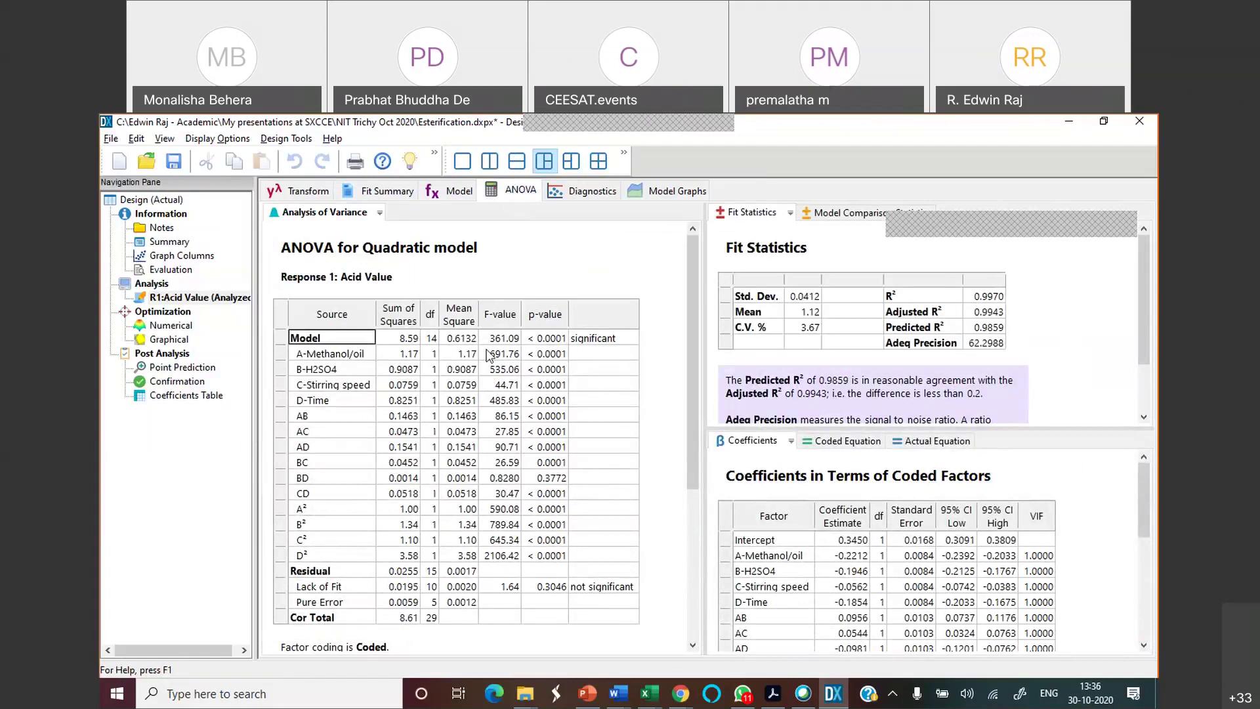
click(503, 339)
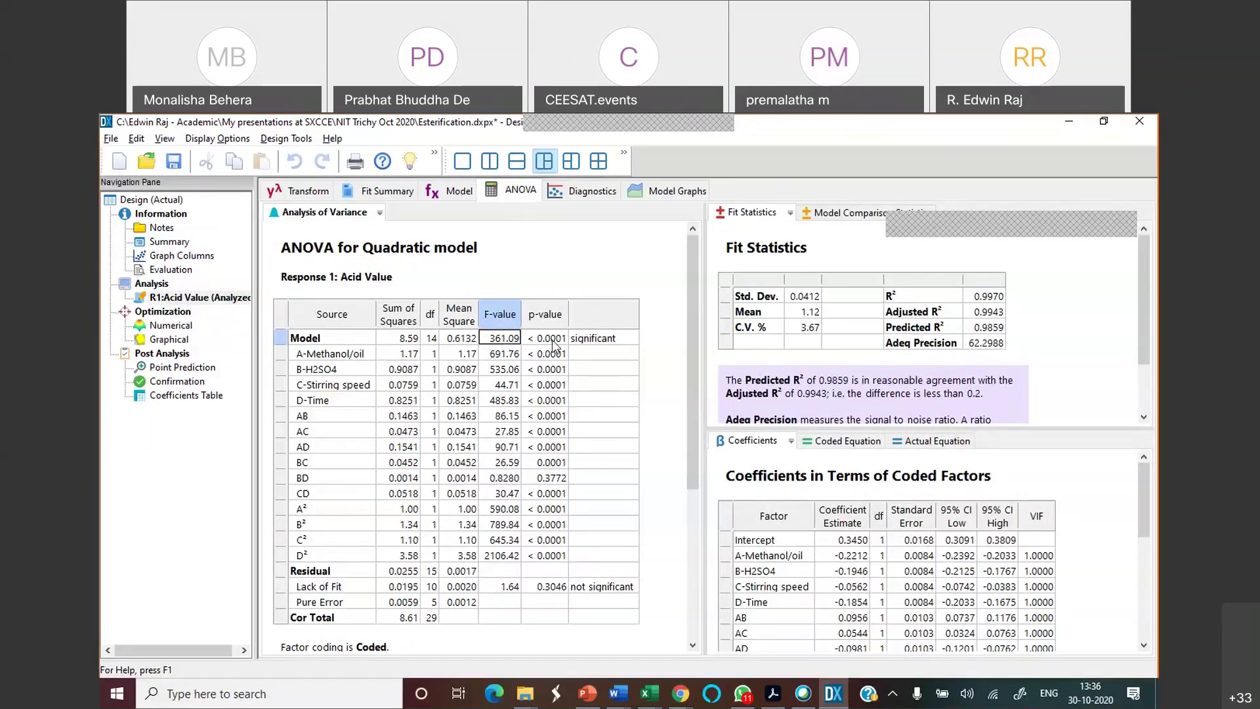
click(602, 340)
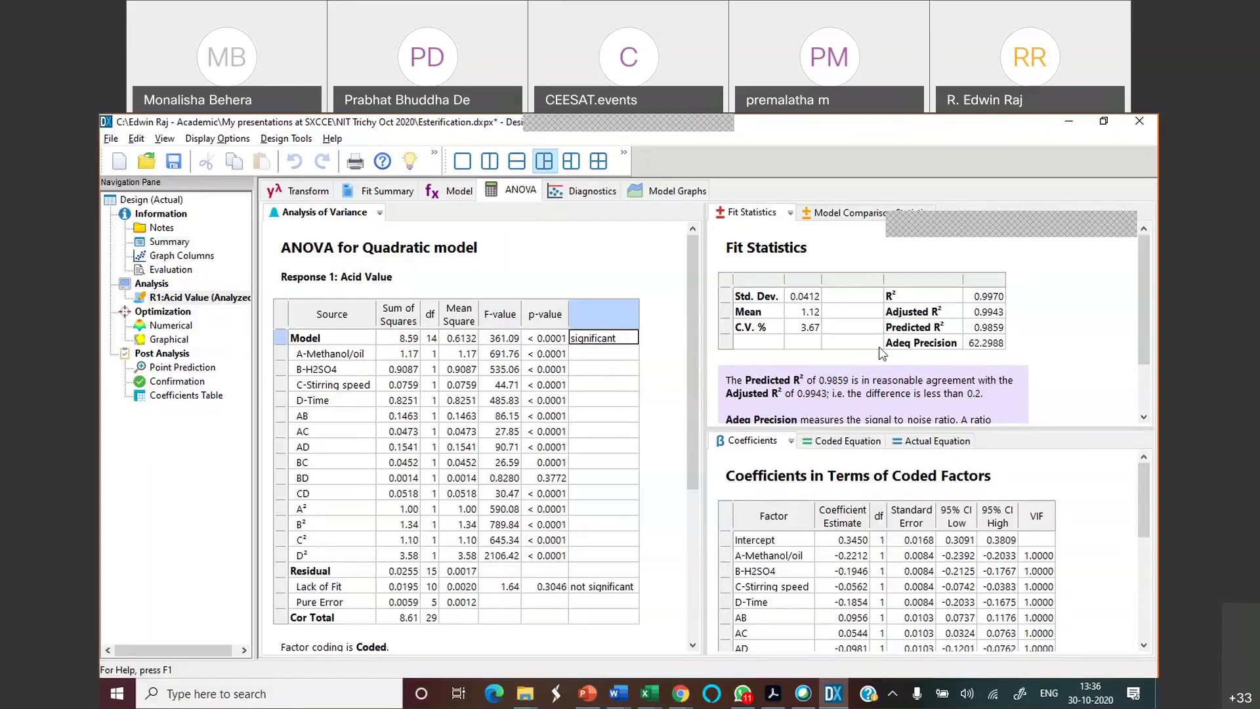
click(910, 299)
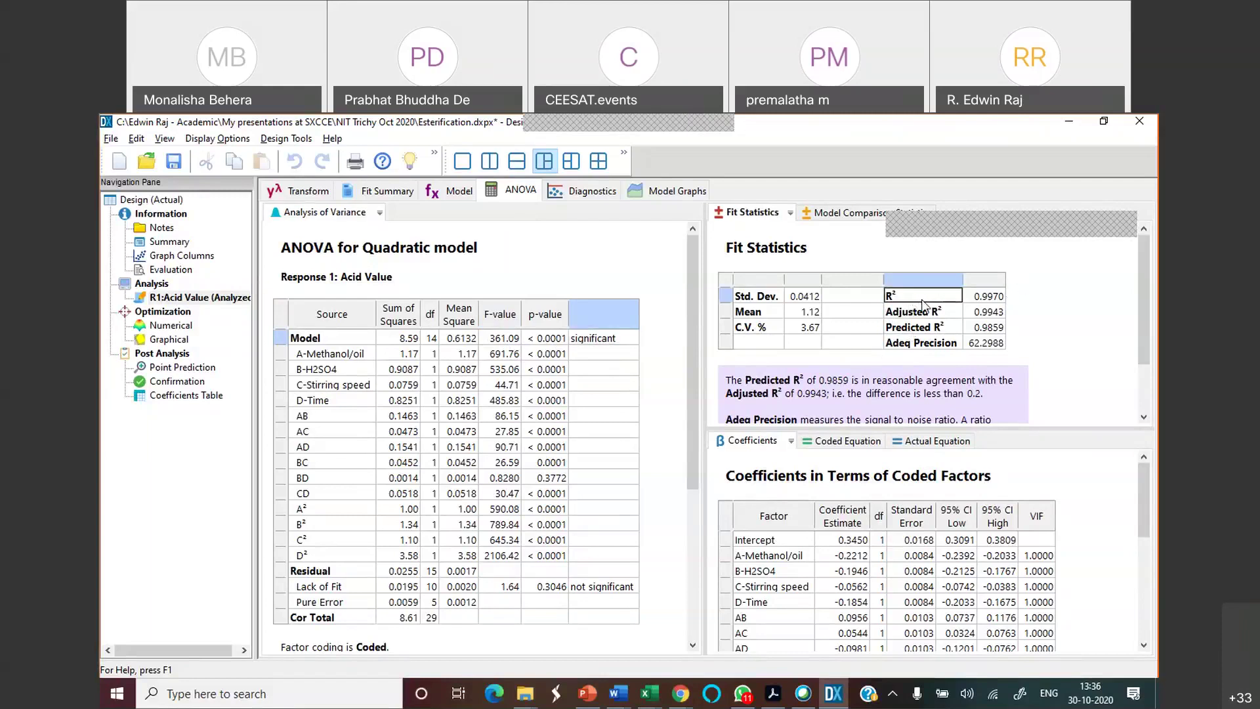
click(992, 300)
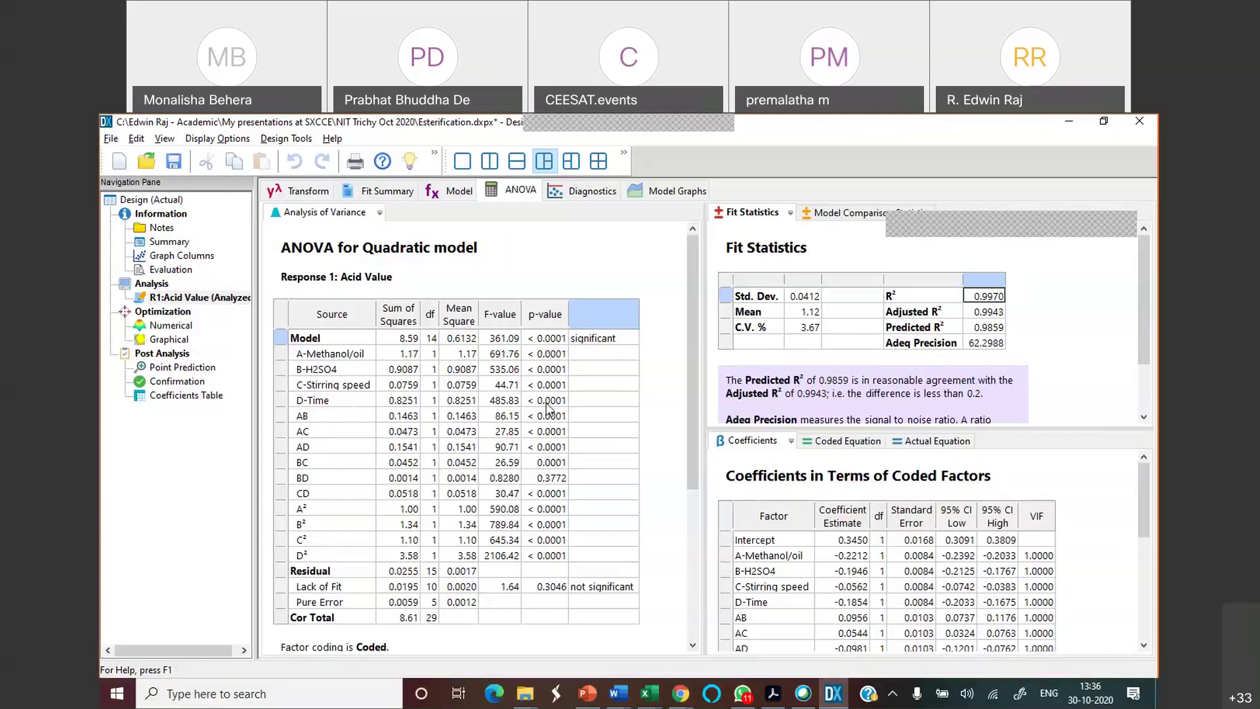
Highlight the "less than 0.0500" criterion in the ANOVA P-values note and check the F-values of factors A to D.
scroll(548, 407, down, 5)
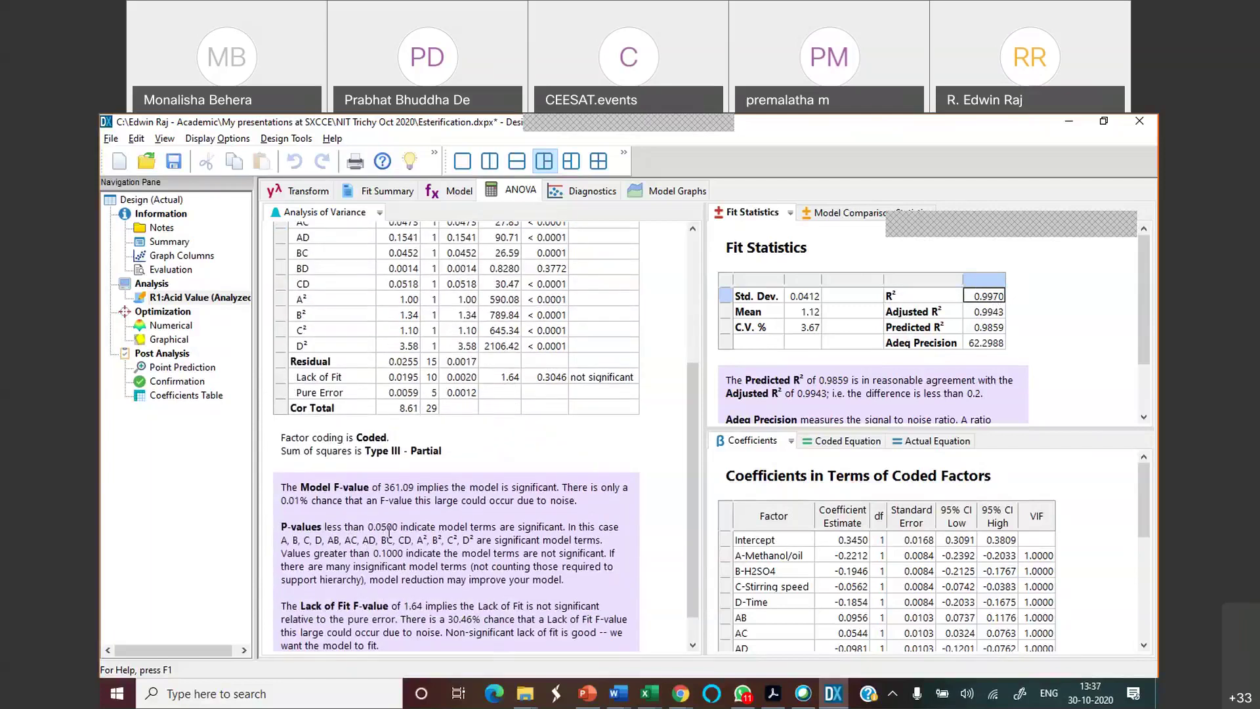
drag(398, 525, 327, 520)
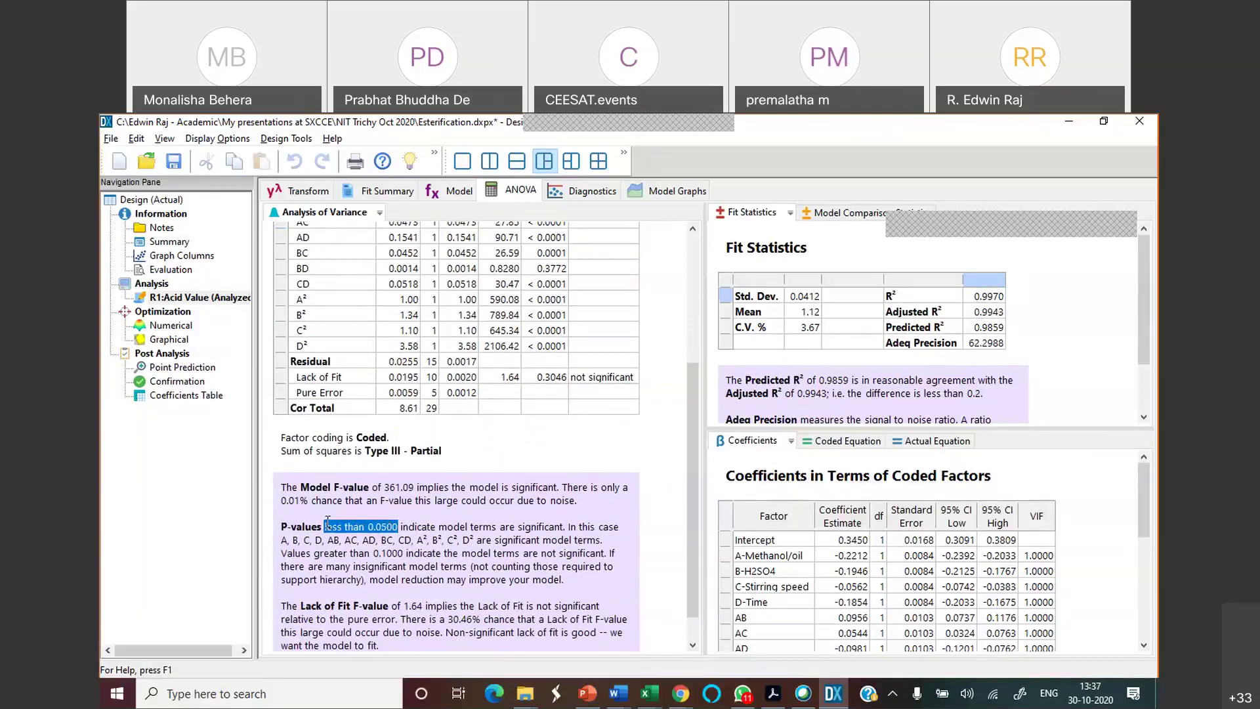
scroll(327, 520, up, 4)
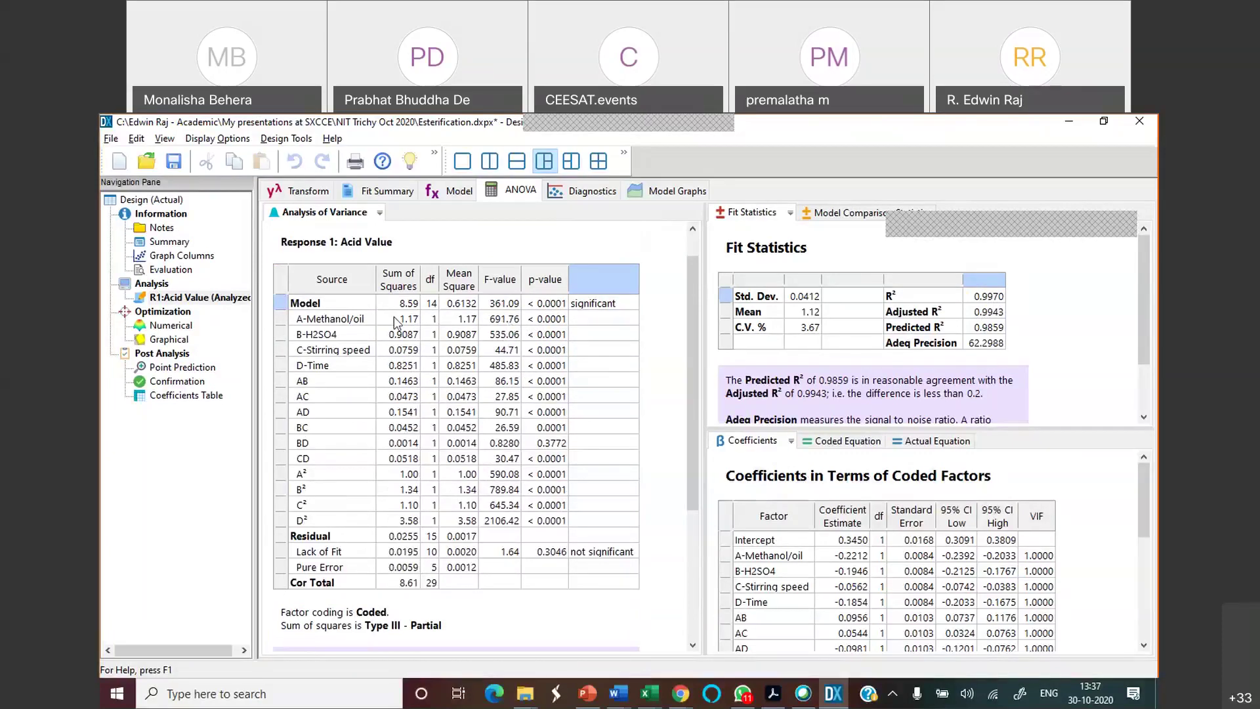
click(501, 323)
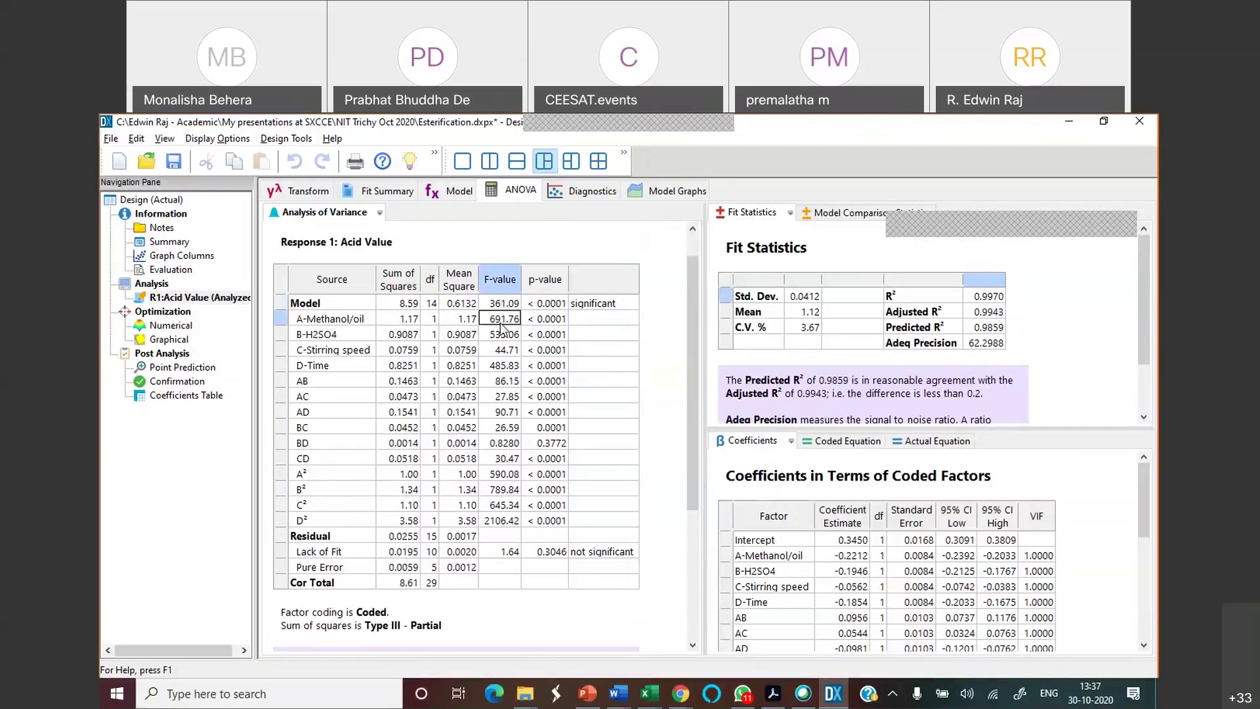
click(503, 338)
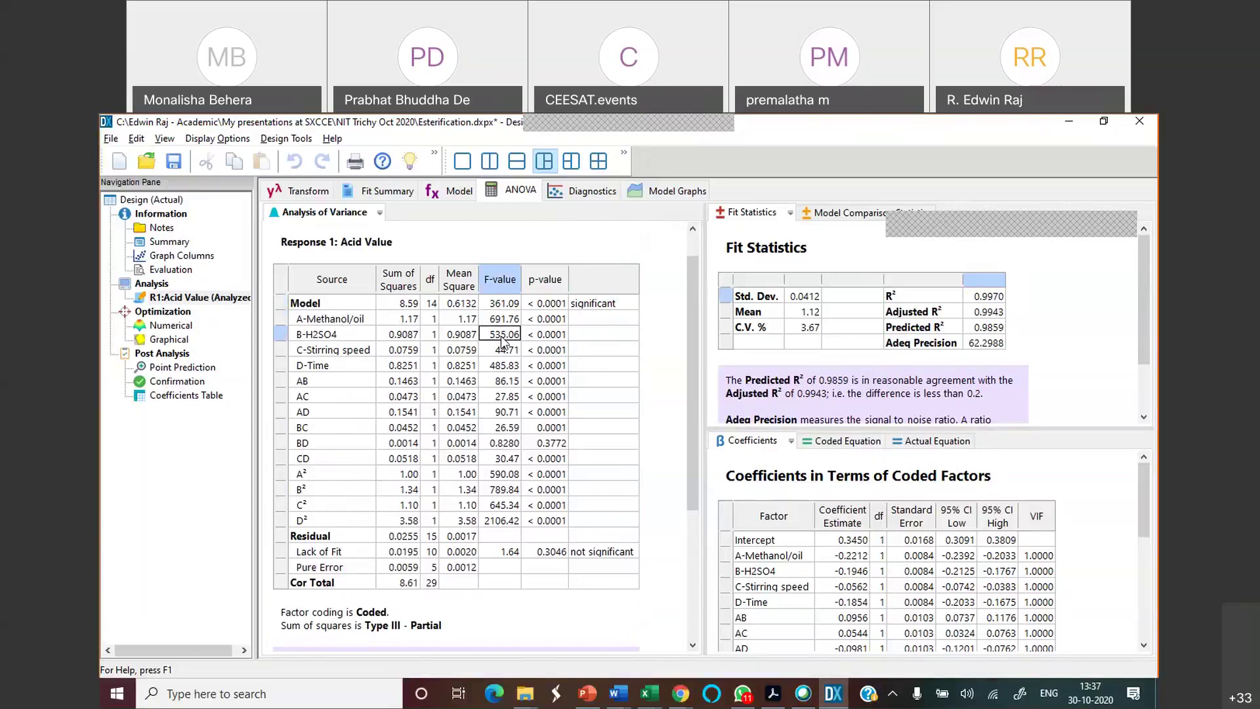
click(512, 354)
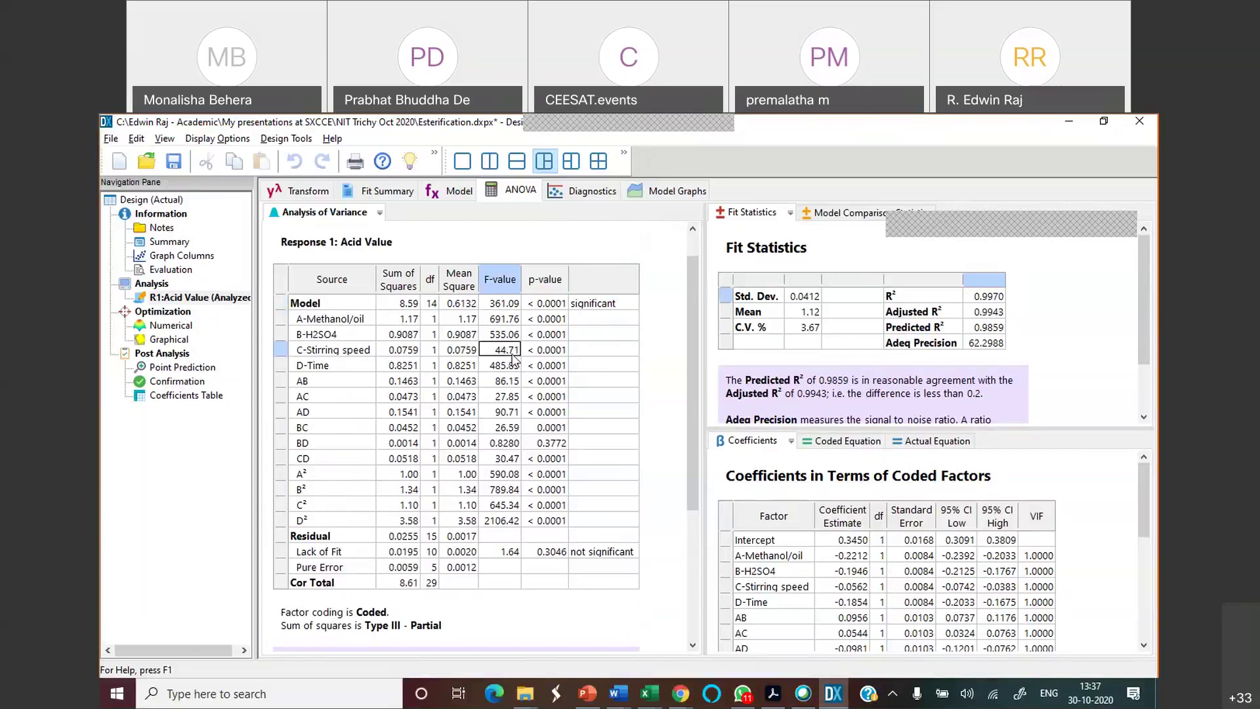
click(511, 371)
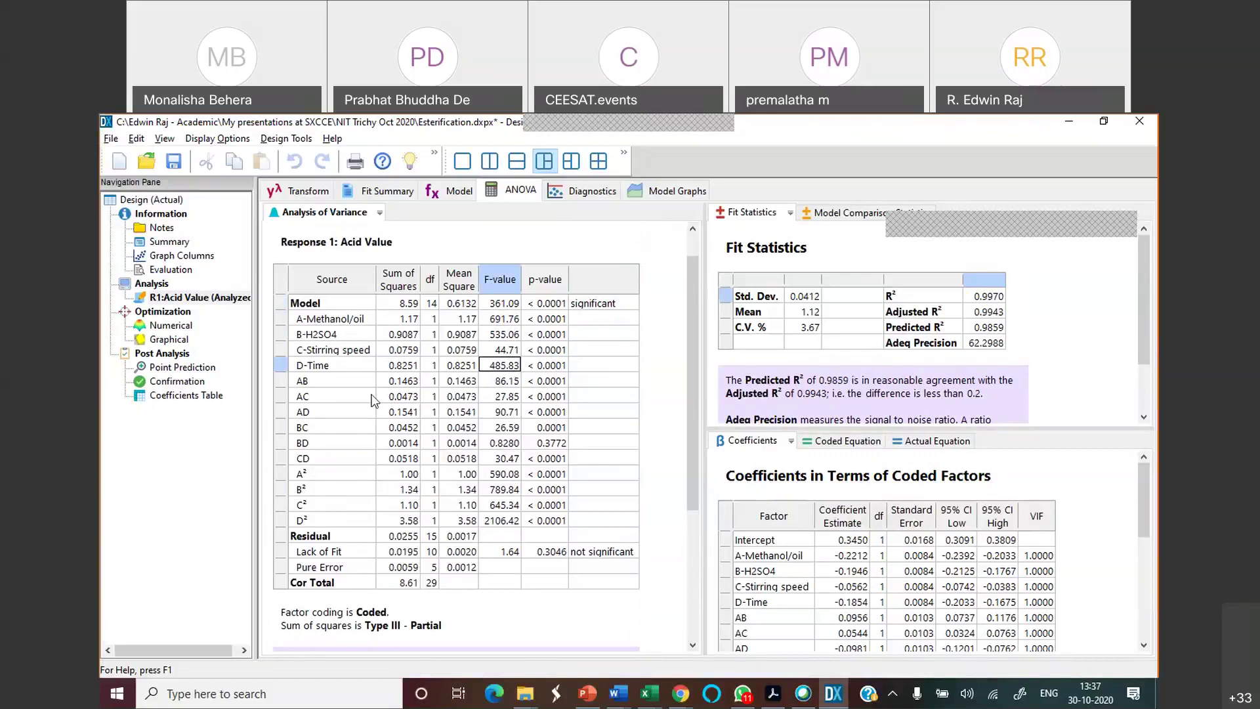
Check the two-factor interaction rows AB, AC, AD and BC in the acid value ANOVA table.
click(311, 383)
click(315, 397)
click(318, 414)
click(319, 430)
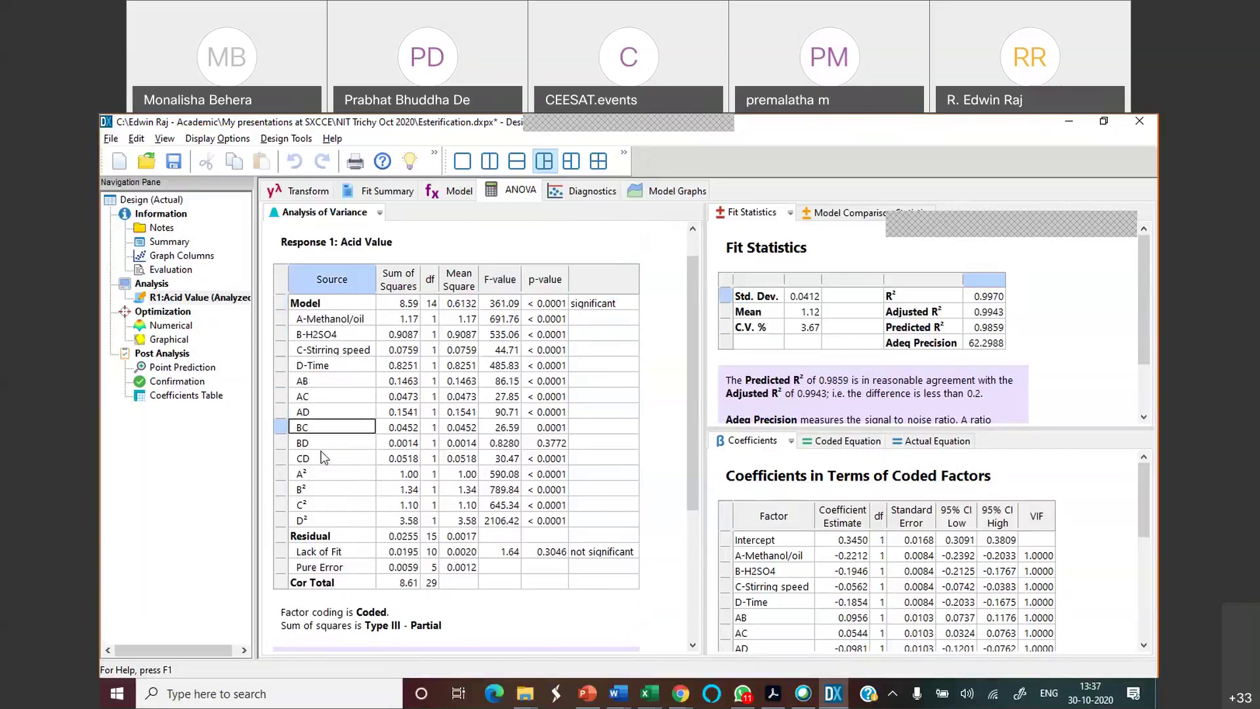
click(334, 384)
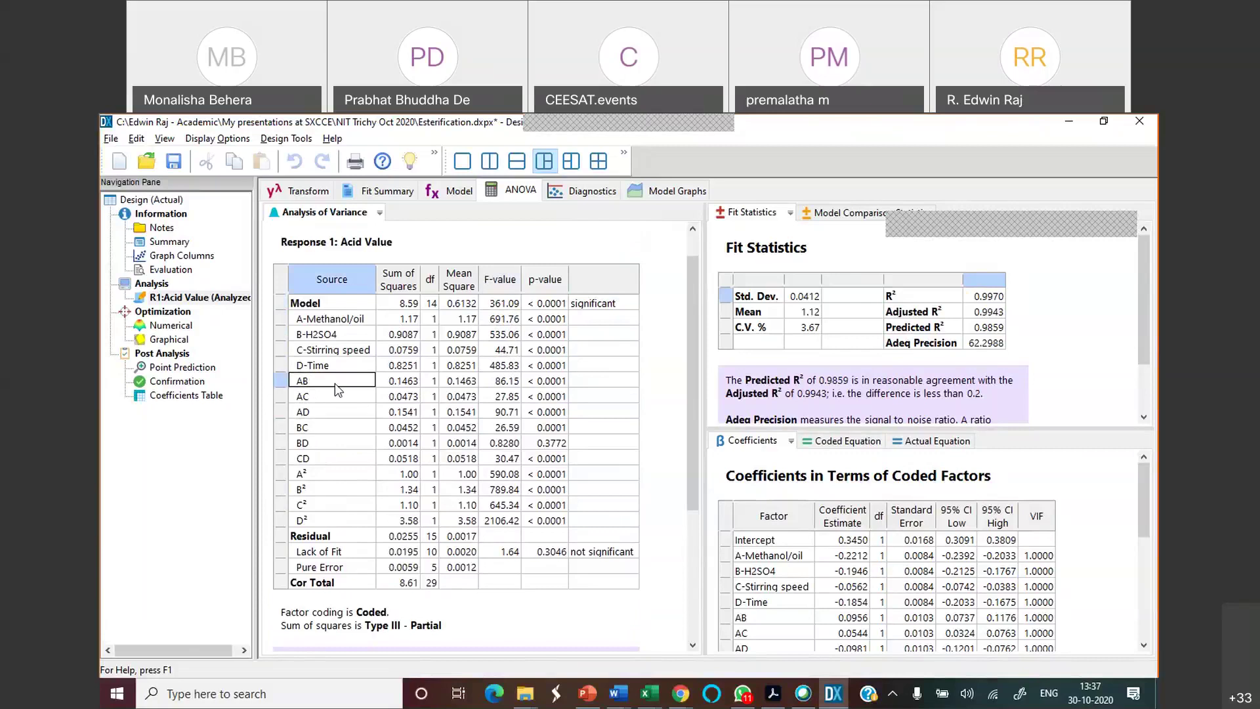
Look over the diagnostics plots and recheck the quadratic model's ANOVA, ending on the acid value contour graph.
click(581, 195)
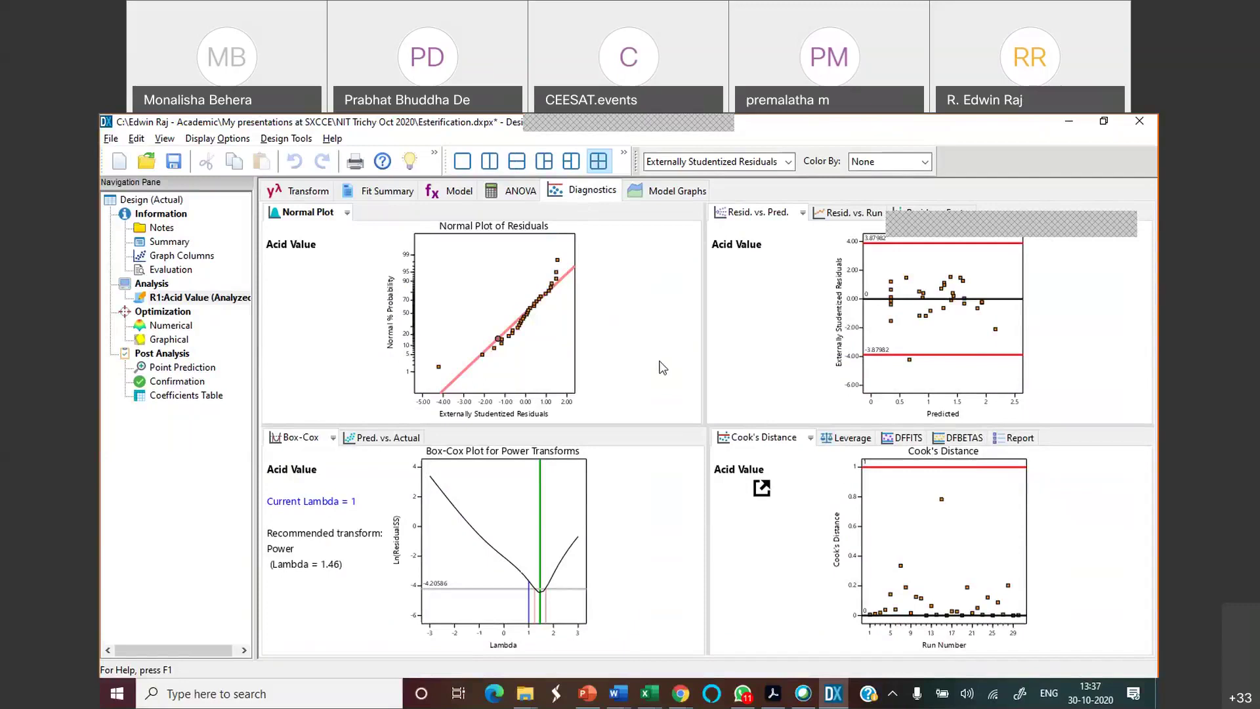
click(675, 190)
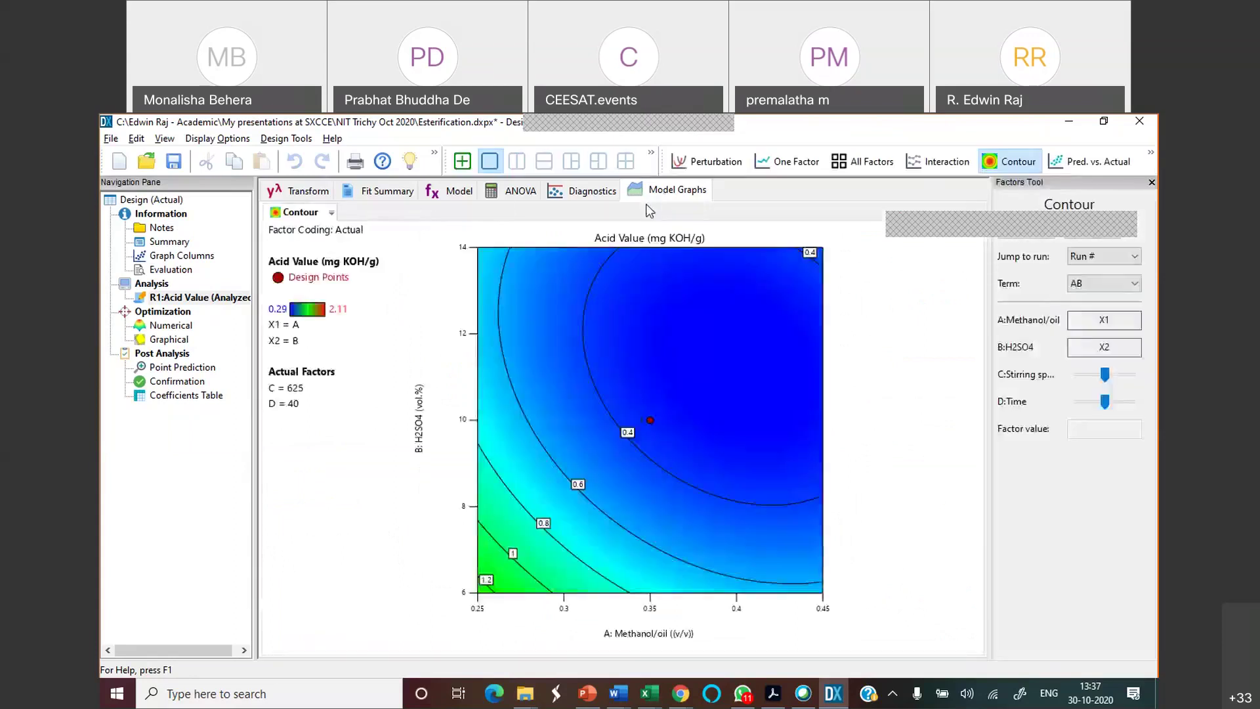
click(510, 194)
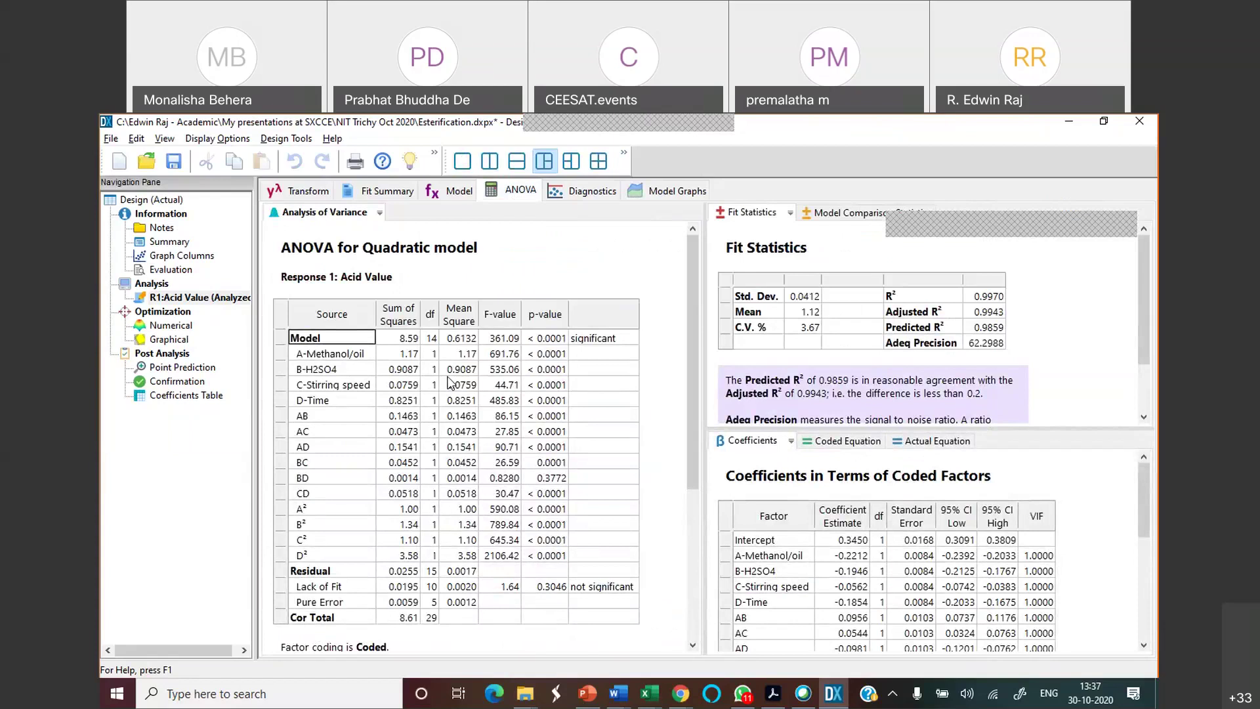
click(678, 197)
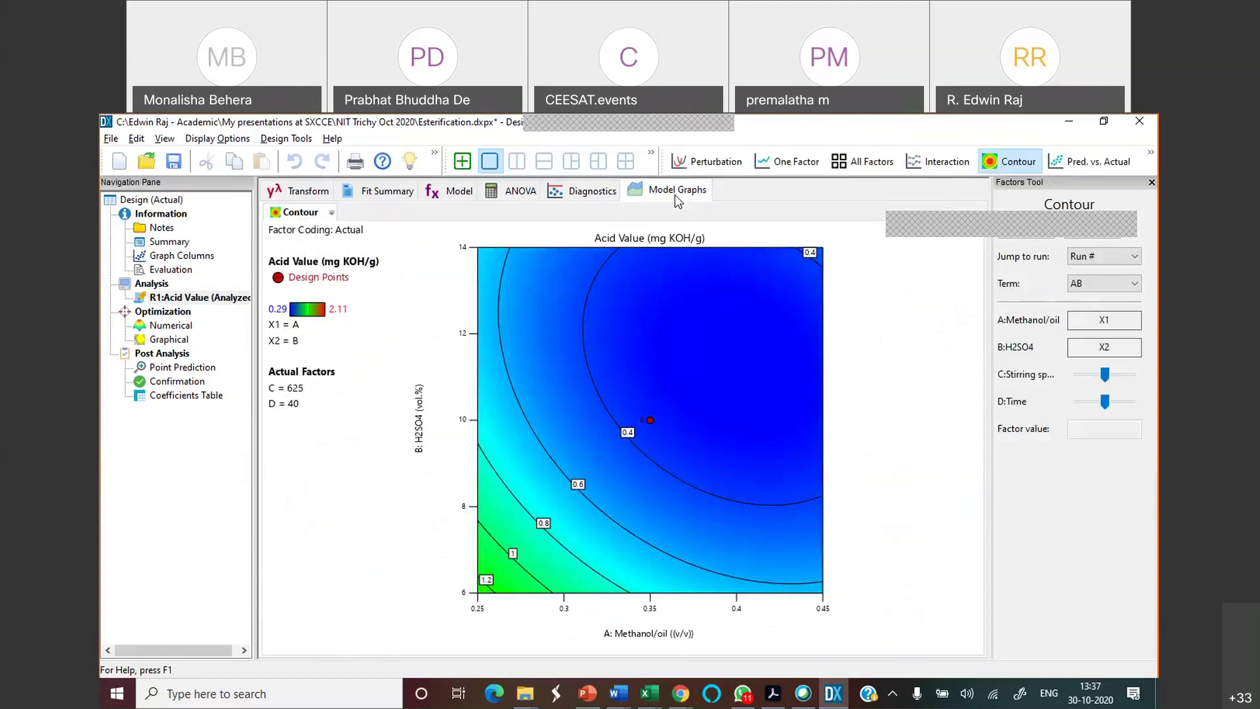
Show the AB model graph as a 3D surface and rotate it to examine how methanol/oil and H2SO4 affect acid value.
click(1153, 160)
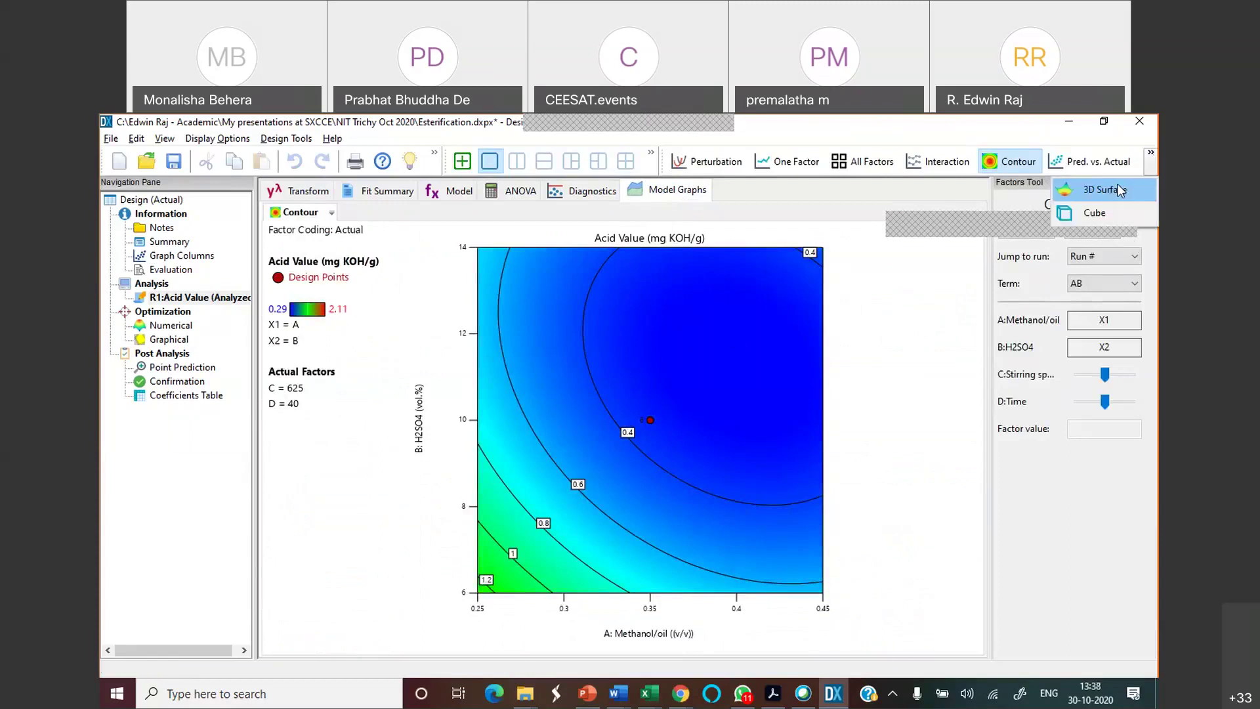
click(1103, 189)
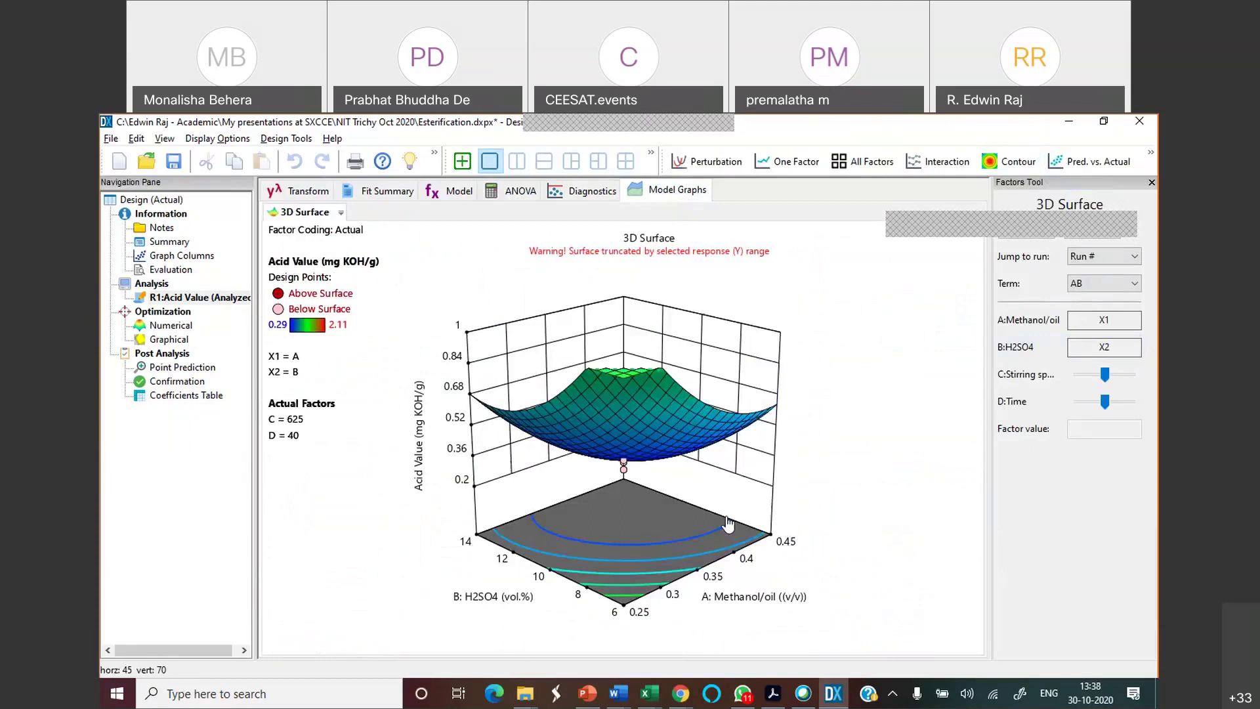
drag(728, 523, 664, 528)
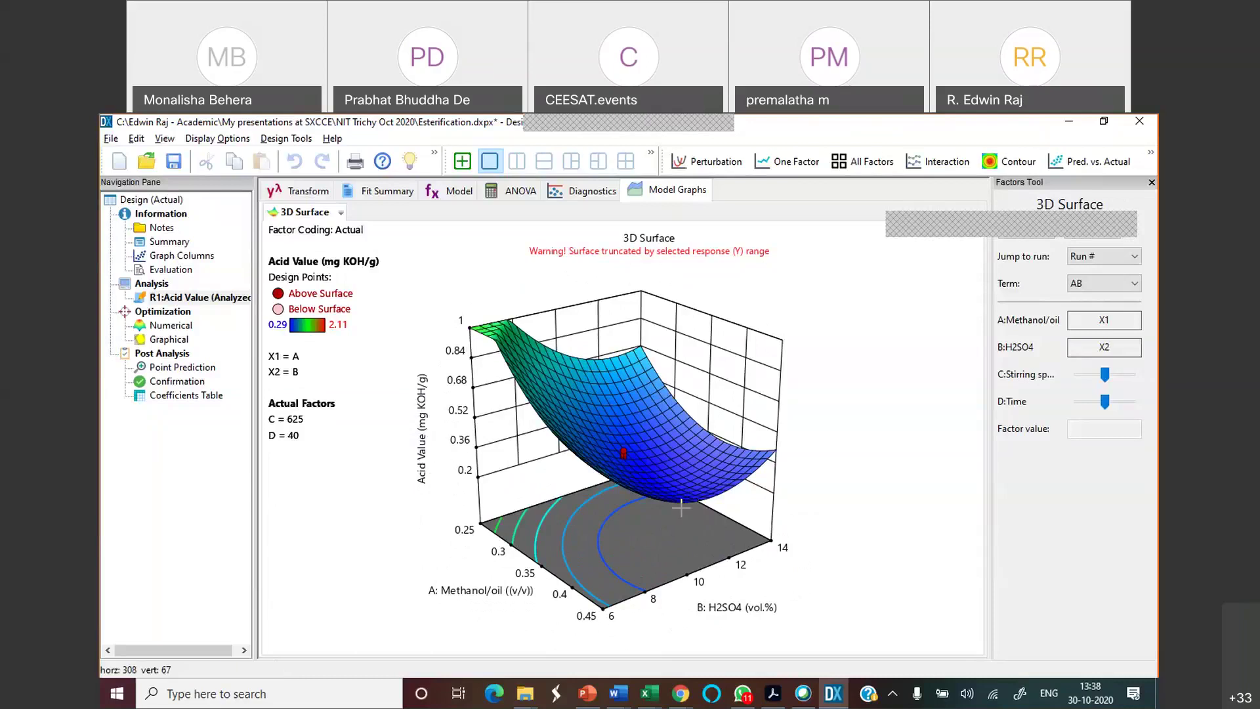
mouse_move(680, 507)
mouse_down()
mouse_move(698, 501)
mouse_move(693, 517)
mouse_up()
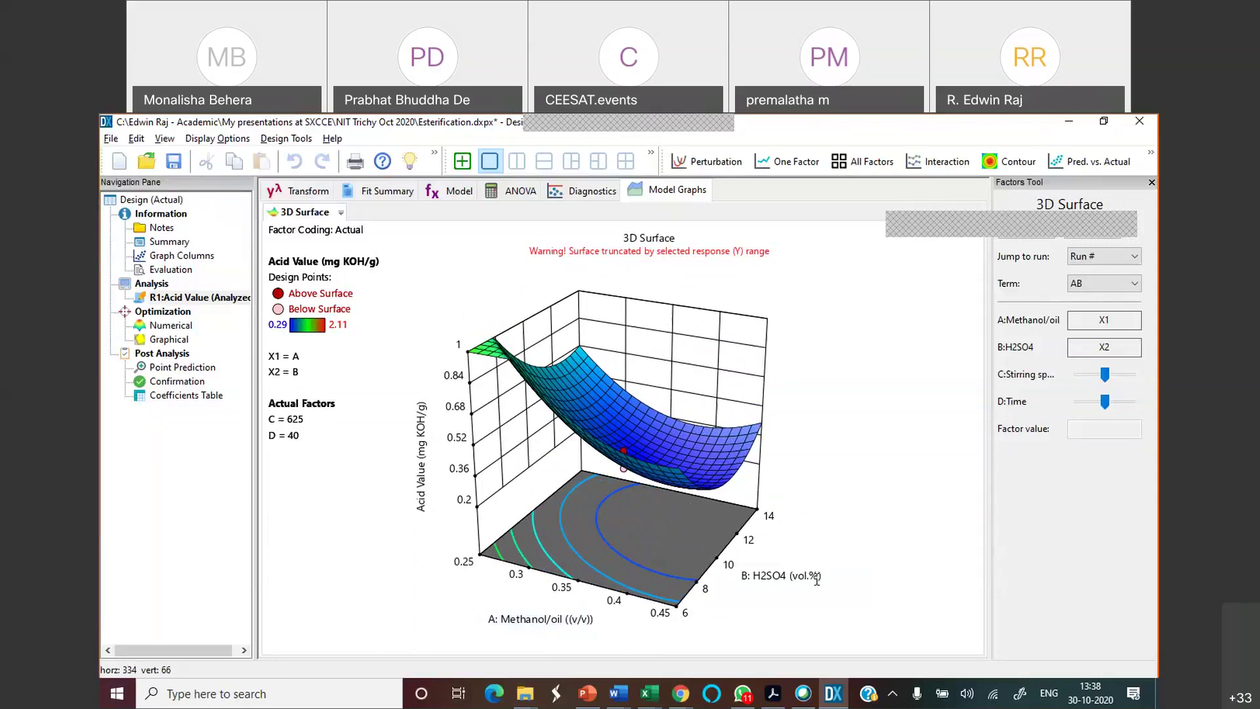
drag(728, 529, 630, 495)
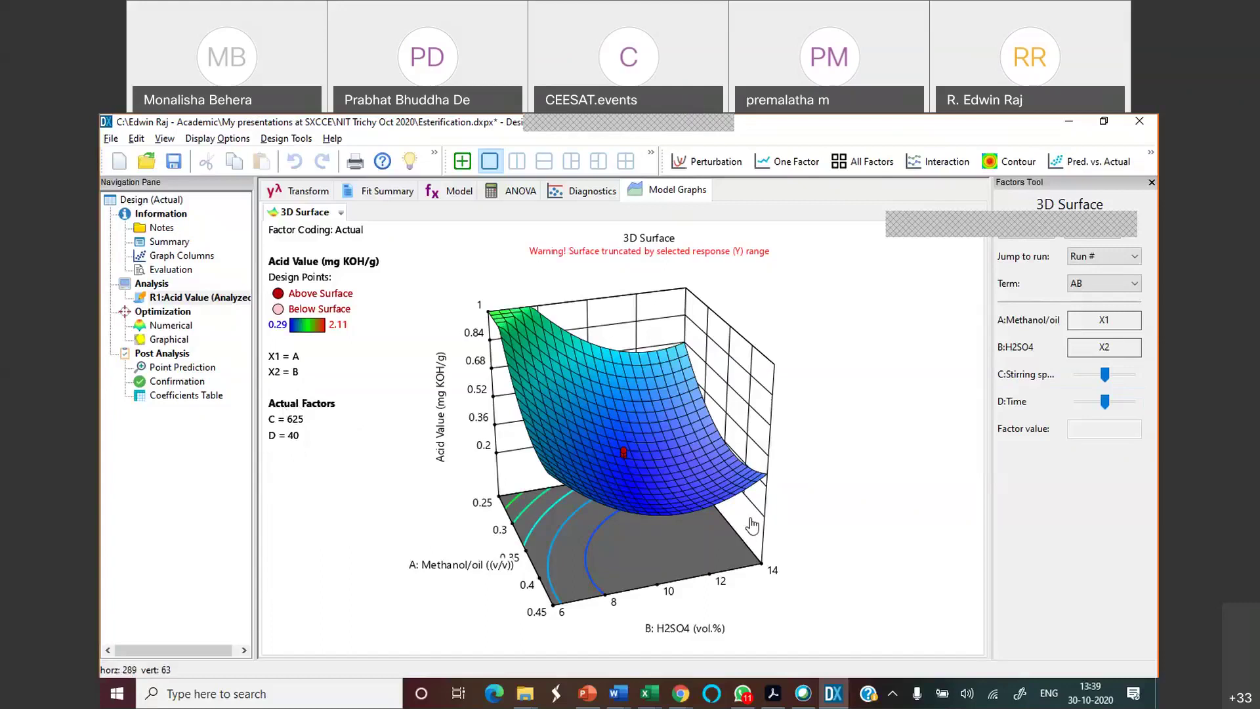
drag(752, 525, 647, 487)
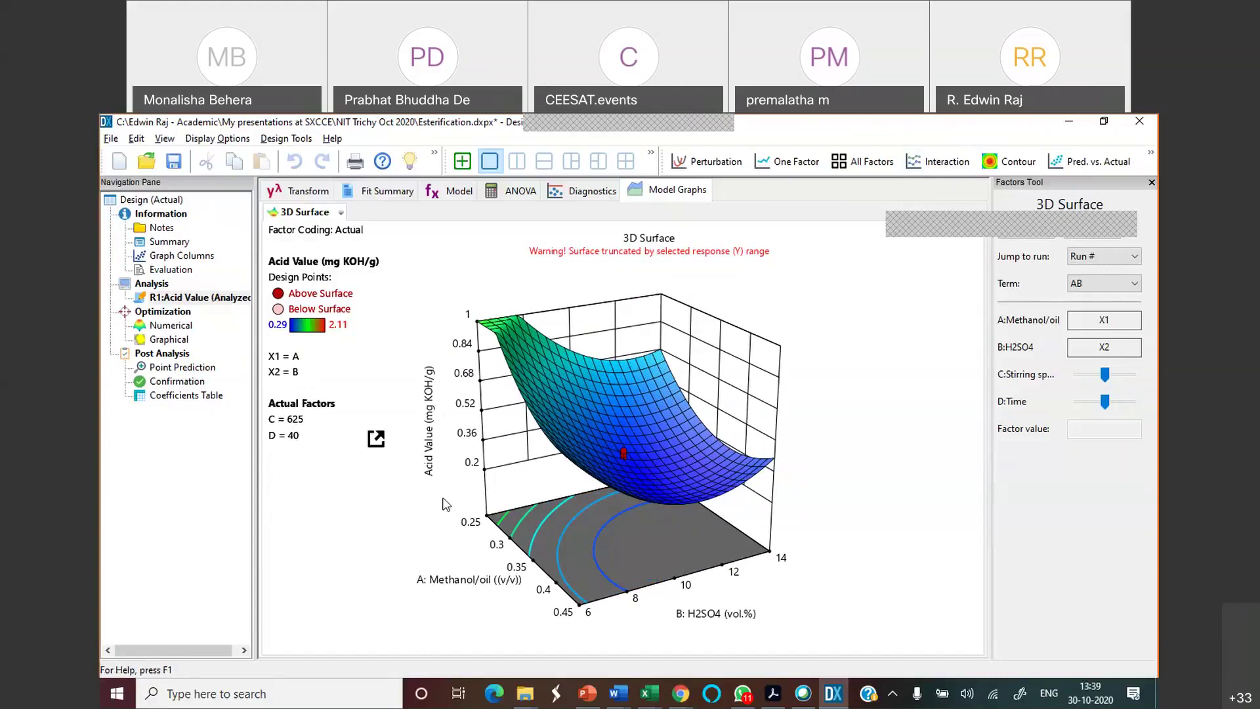
Zoom the AB contour graph into the region around the centre design point and inspect that region as a rotated 3D surface.
click(1019, 165)
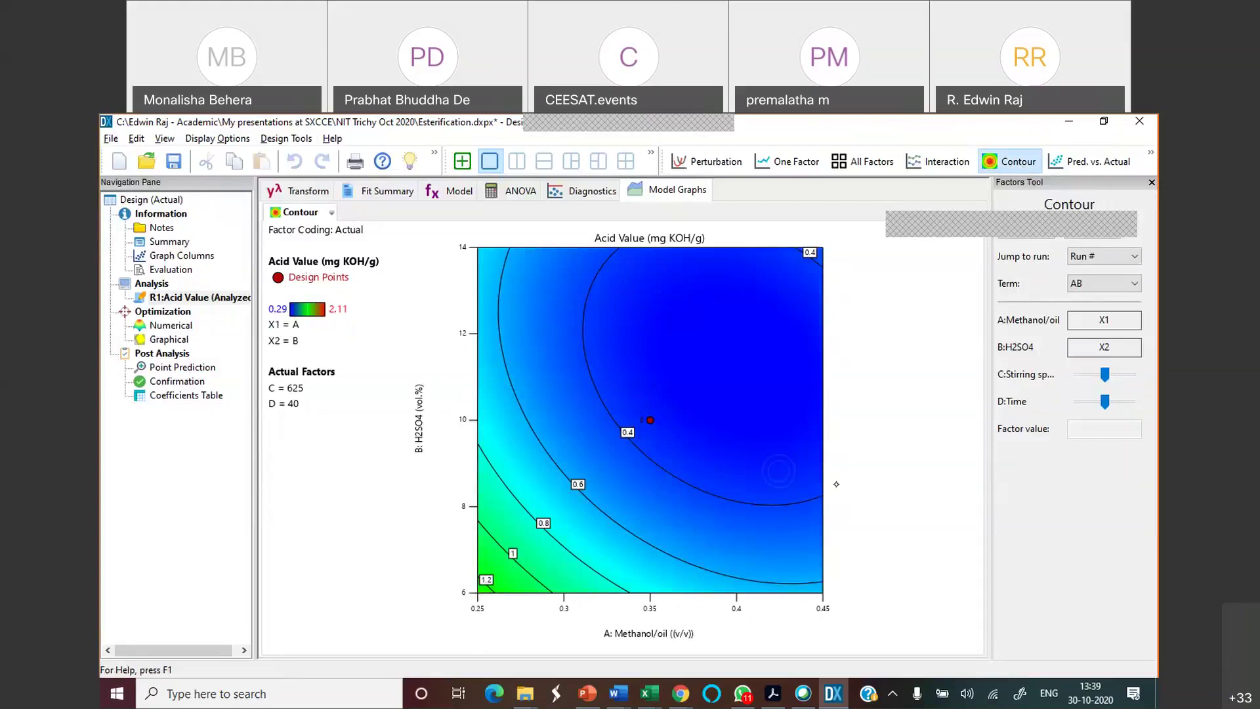
drag(680, 456, 609, 326)
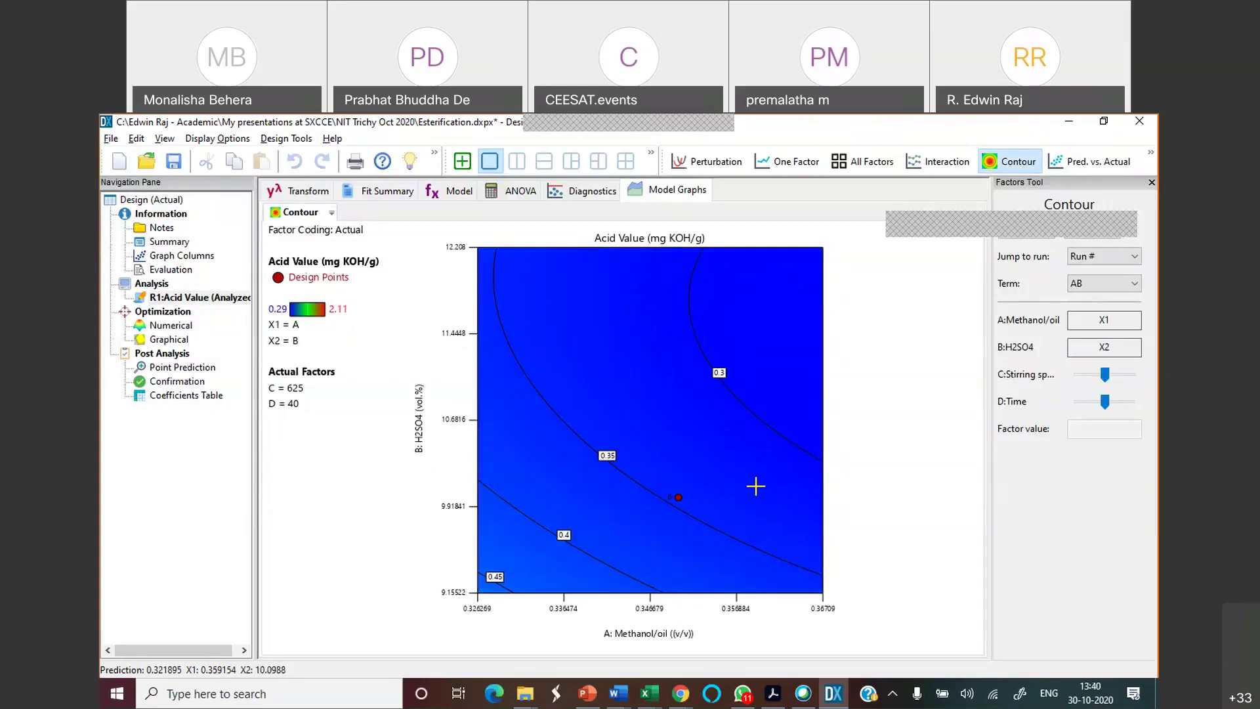
click(1087, 162)
click(1009, 161)
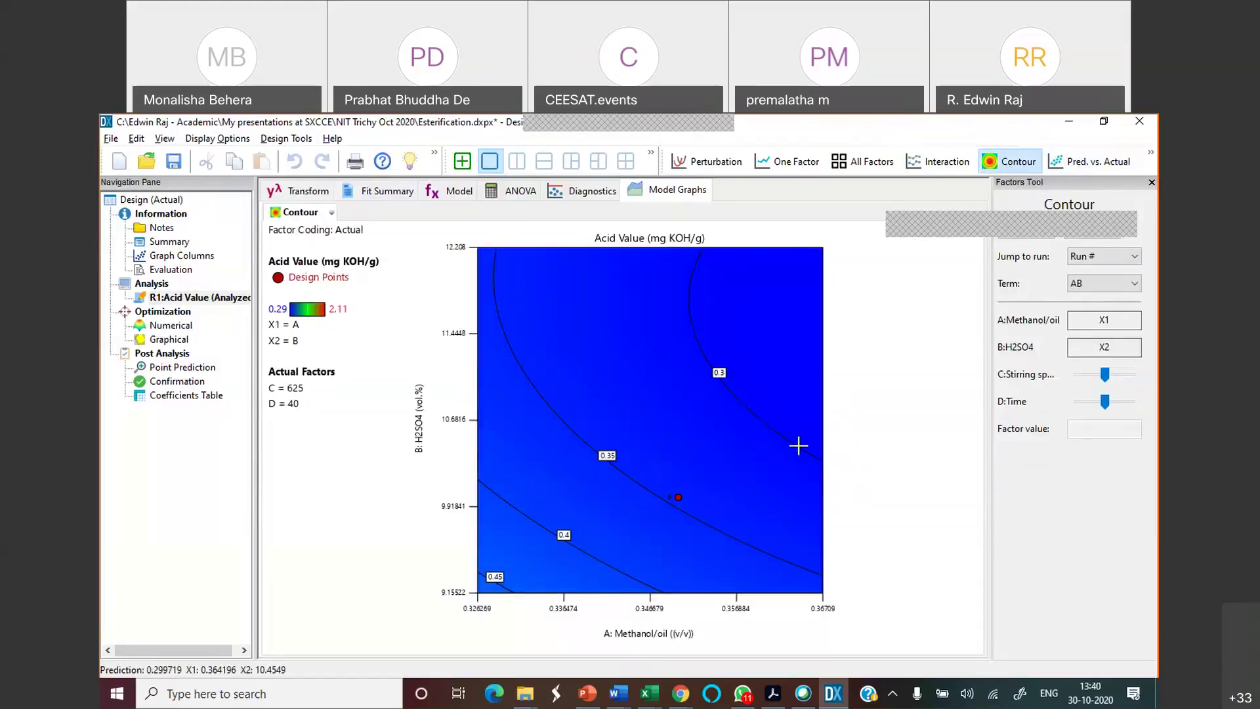
click(1150, 153)
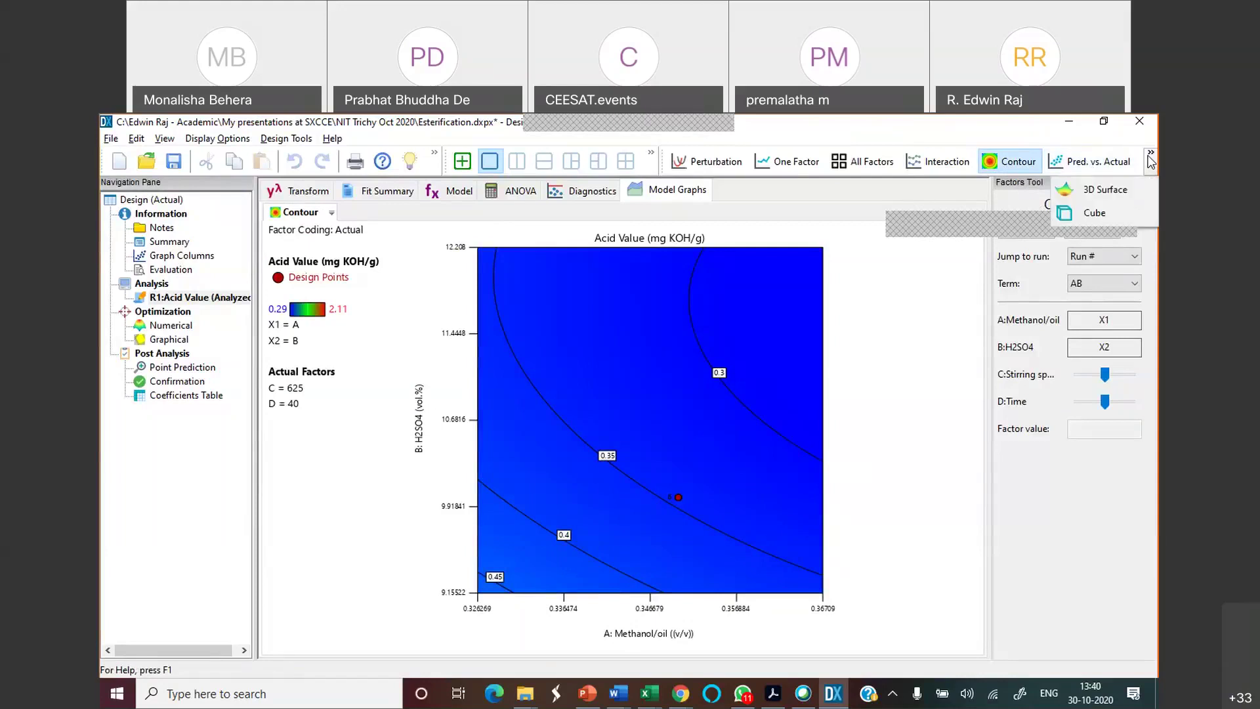
click(1121, 191)
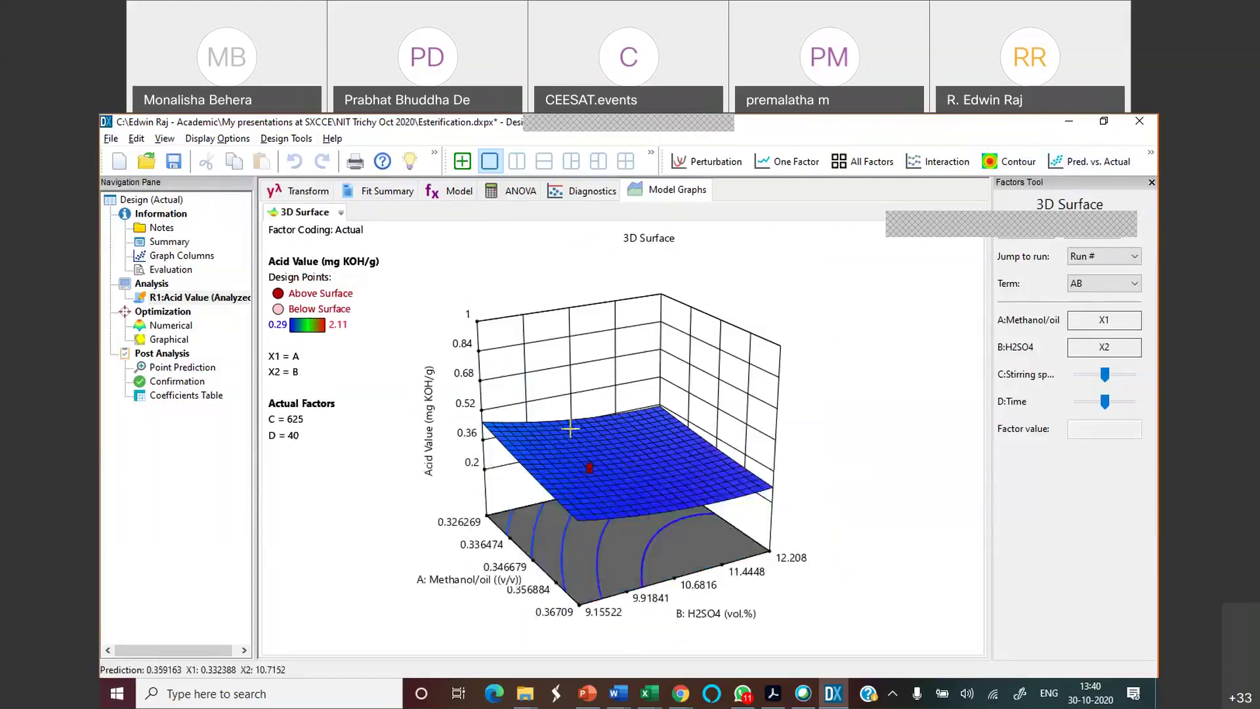
drag(570, 429, 626, 510)
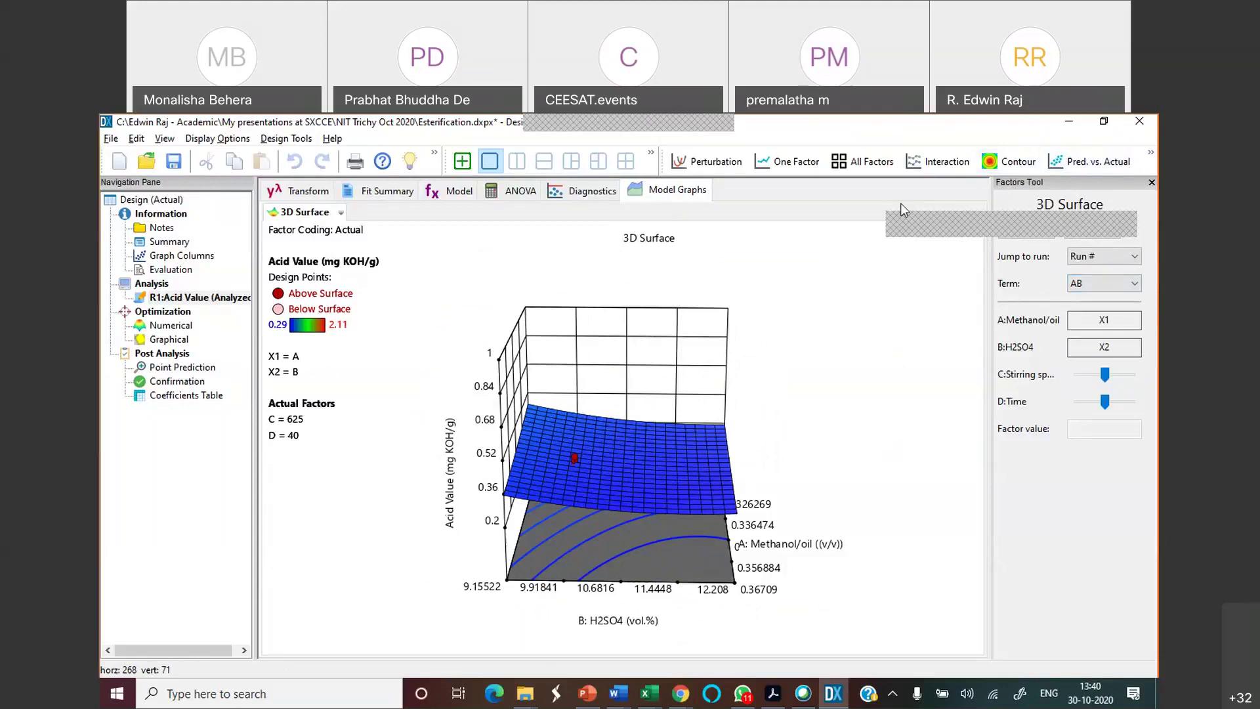
Move the 0.3 contour line of the AB contour graph to about 0.32 and zoom in further.
click(1009, 165)
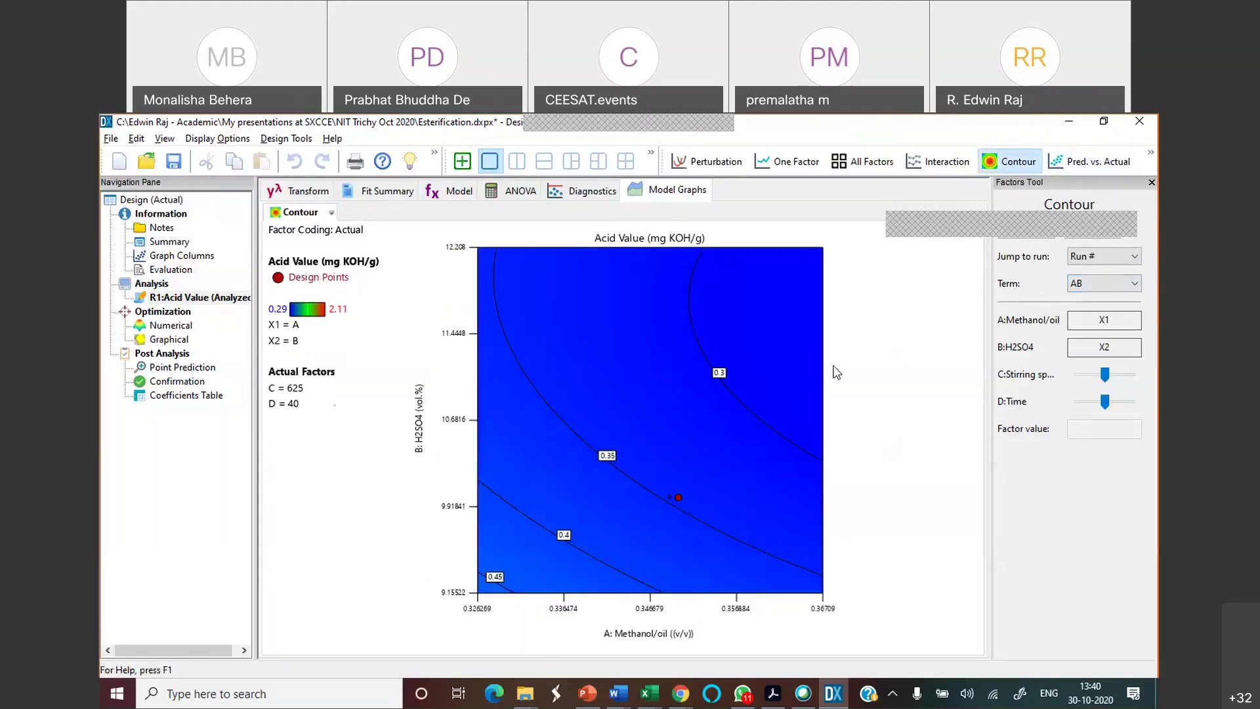
drag(731, 391, 675, 421)
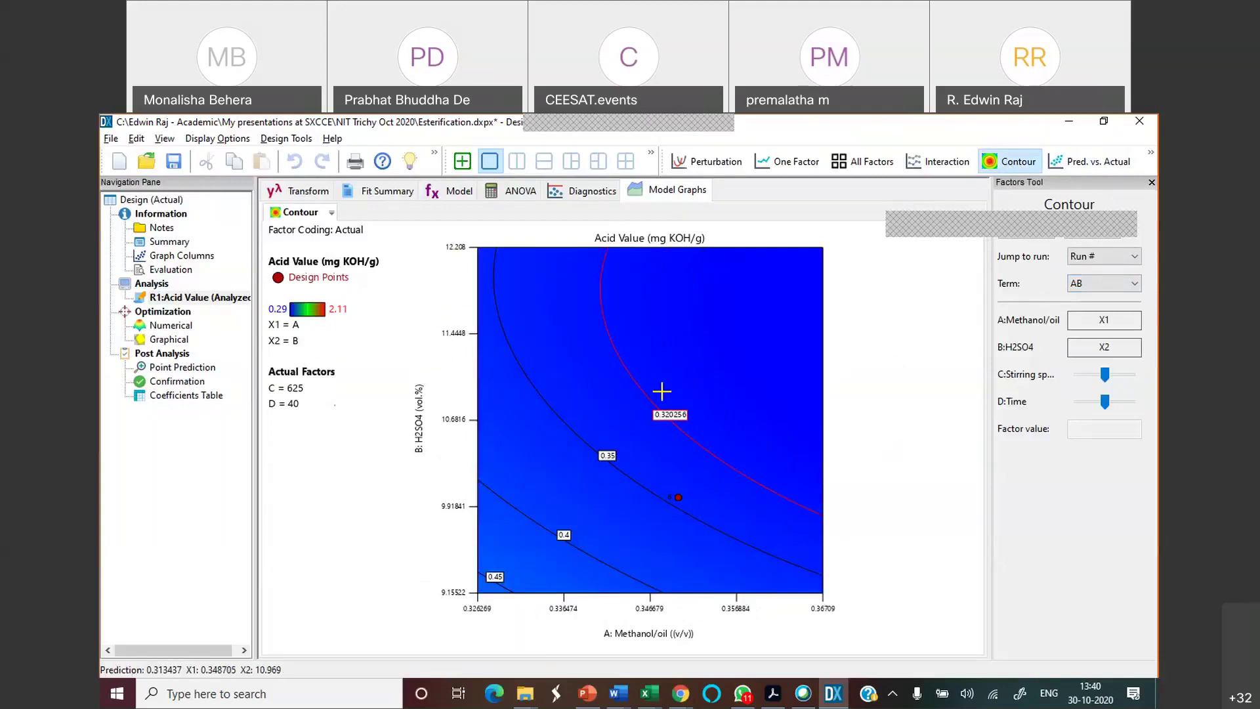
scroll(698, 376, up, 5)
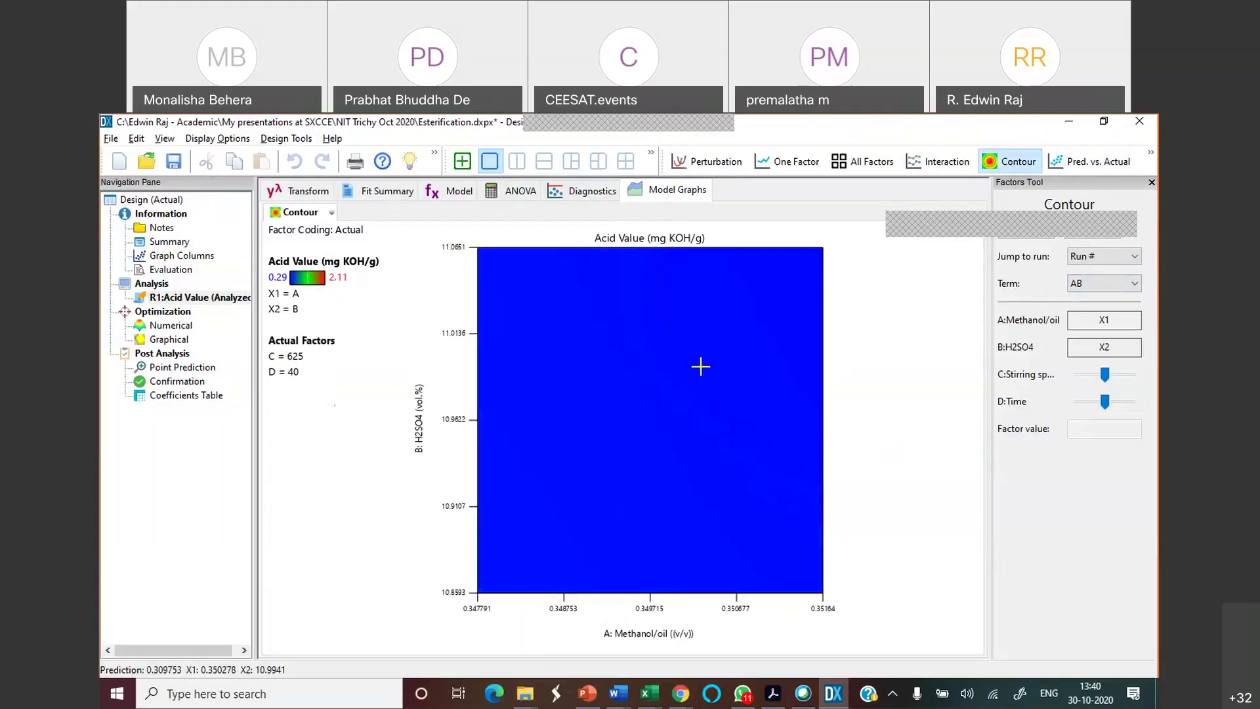
Reset the contour graph's preferences to their defaults.
click(333, 215)
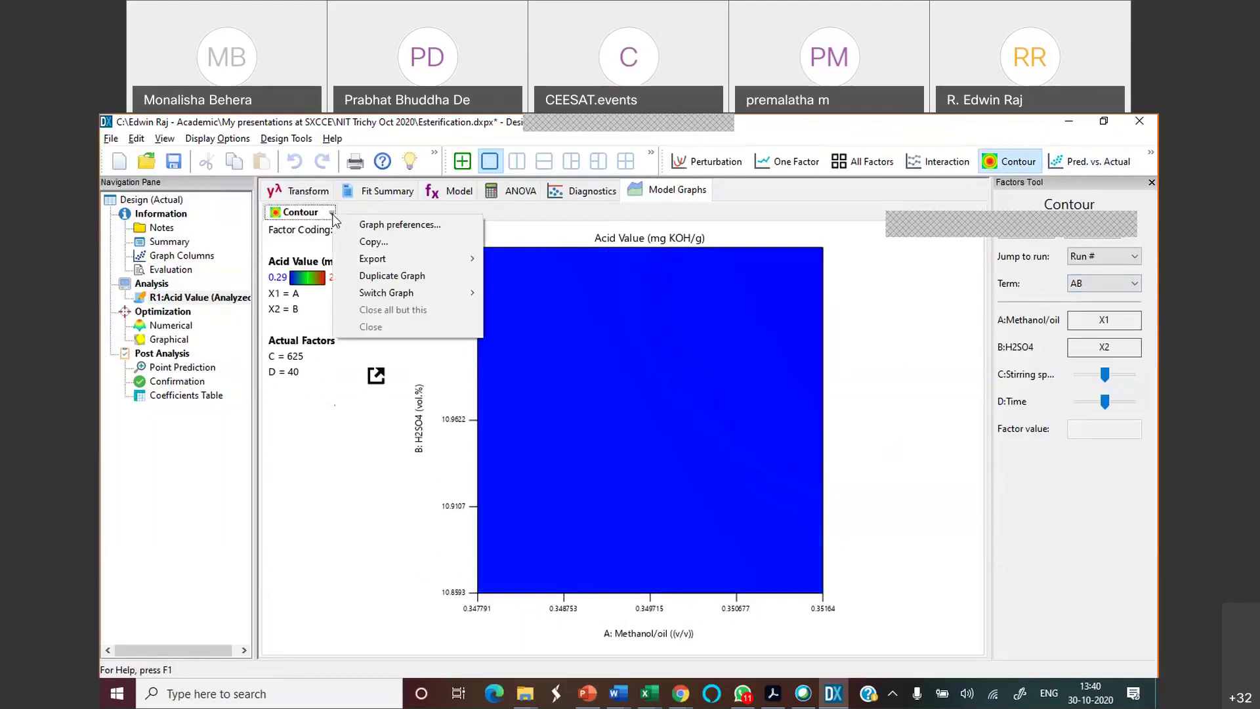
click(377, 227)
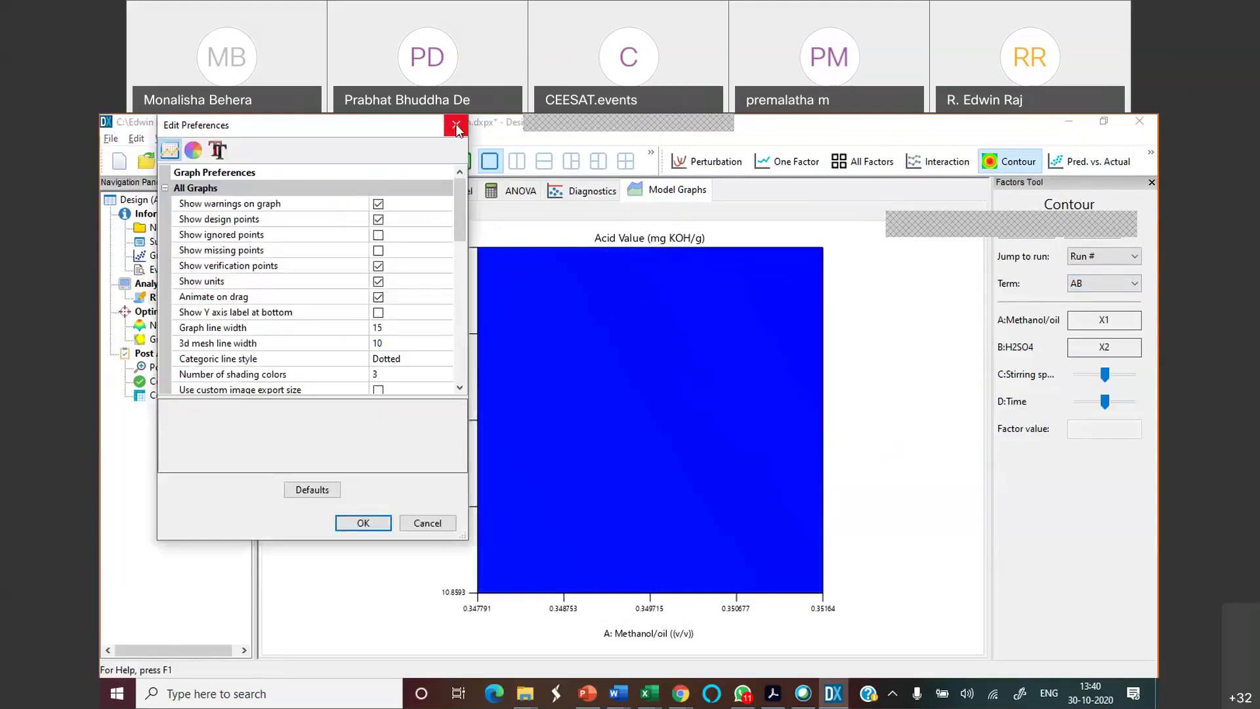
click(319, 491)
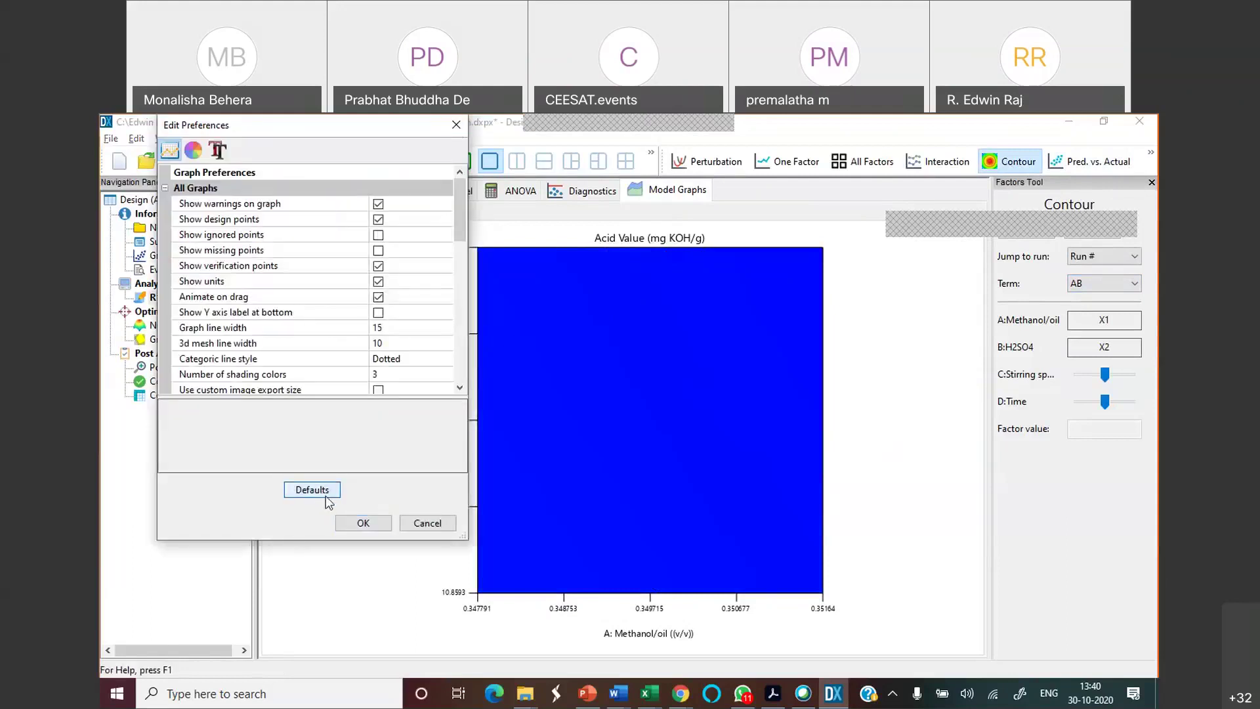
click(366, 525)
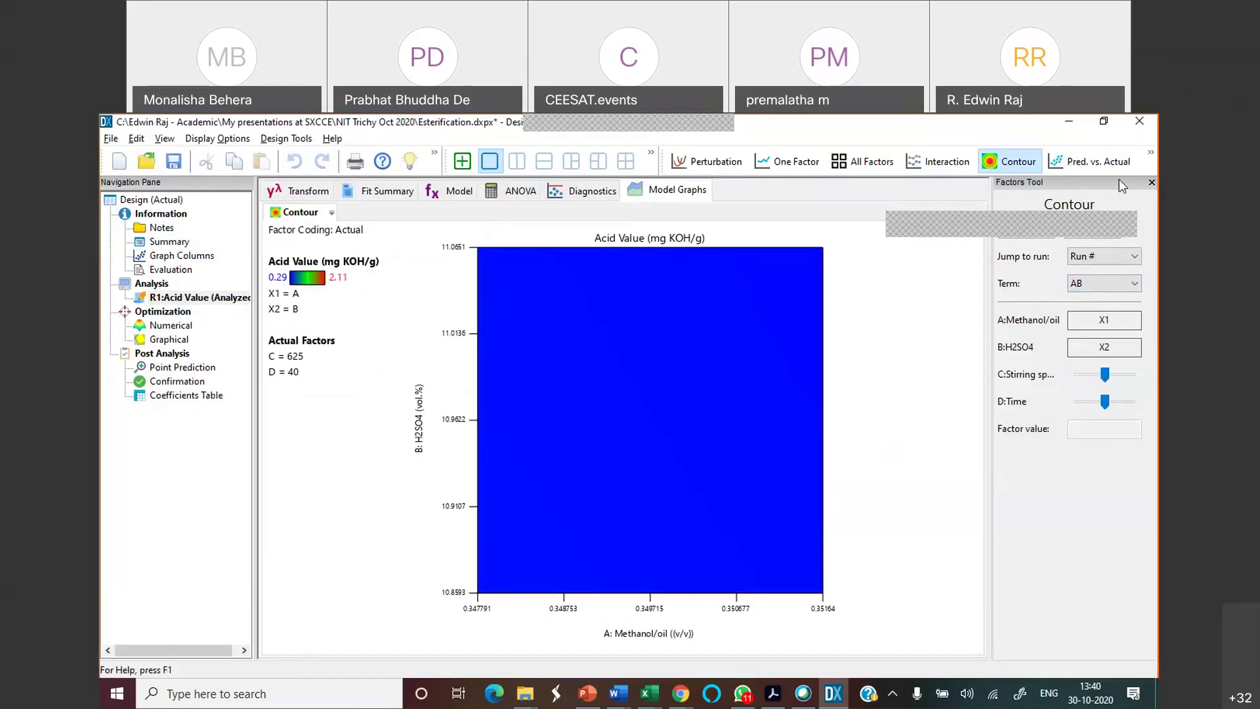
View the Predicted vs. Actual graph and return to the 3D surface of the AB term.
click(1090, 165)
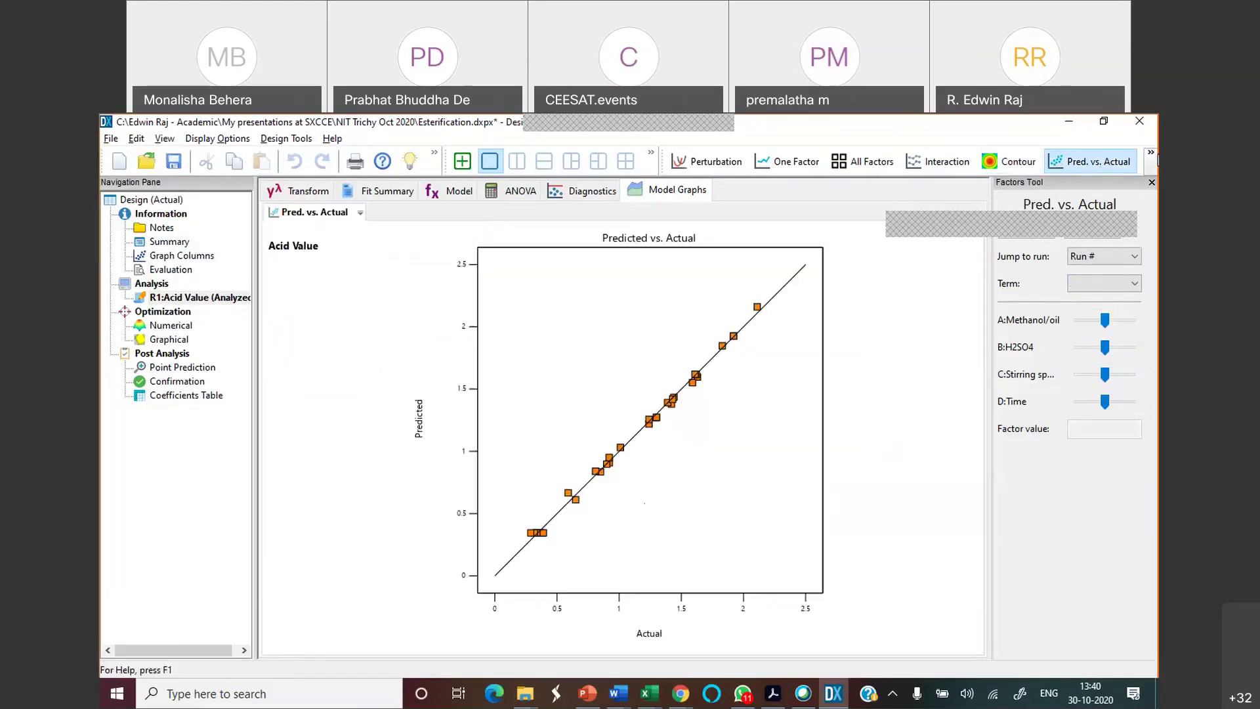
click(1150, 152)
click(1115, 192)
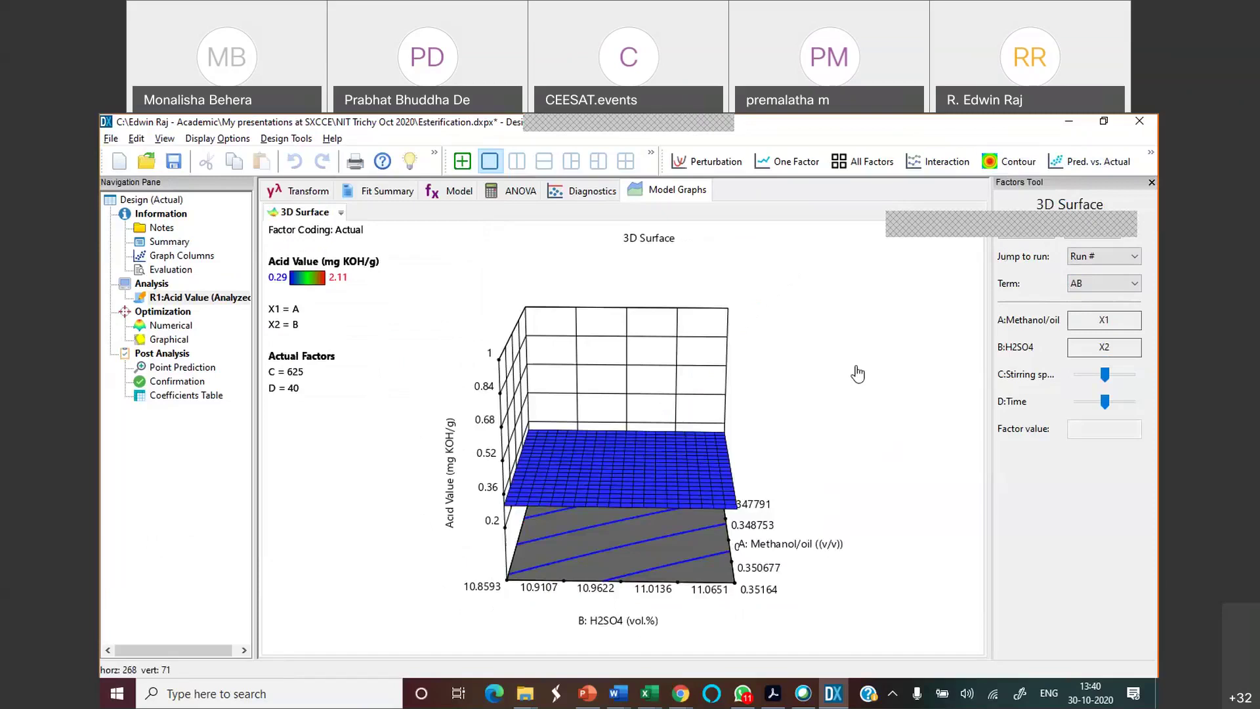
Exit Design-Expert without saving the changes to Esterification.dxpx.
click(136, 140)
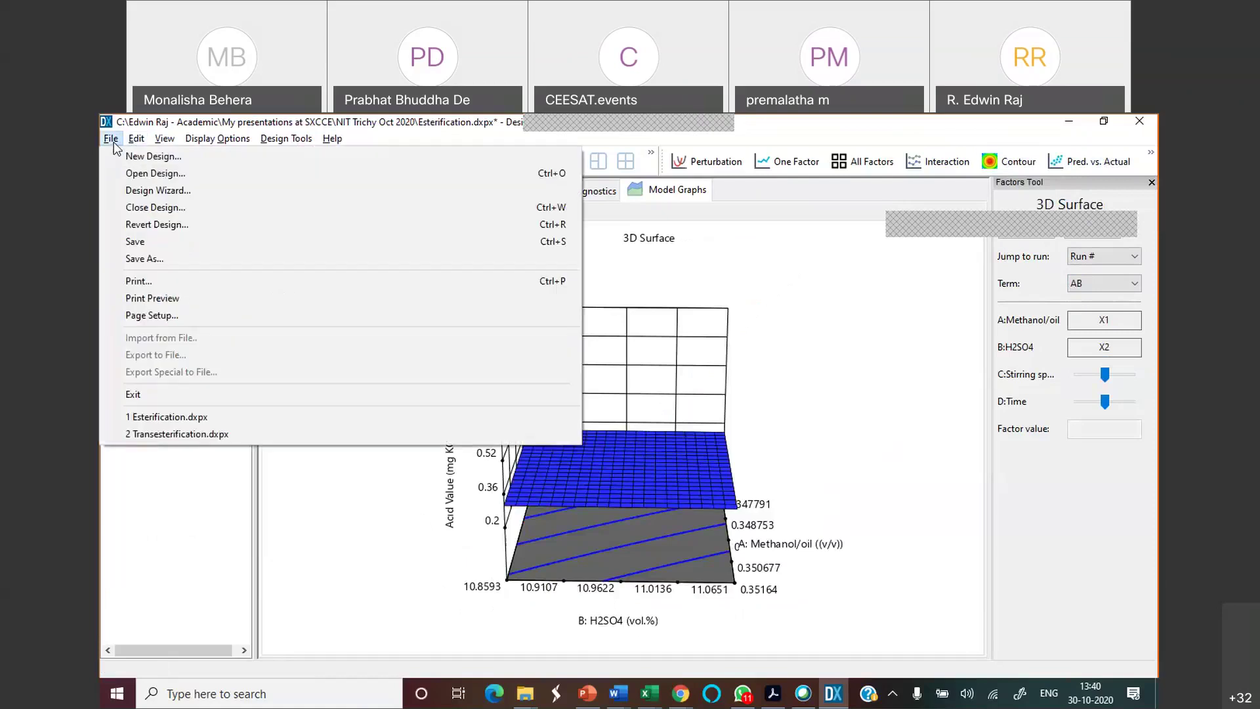
mouse_move(115, 142)
click(162, 396)
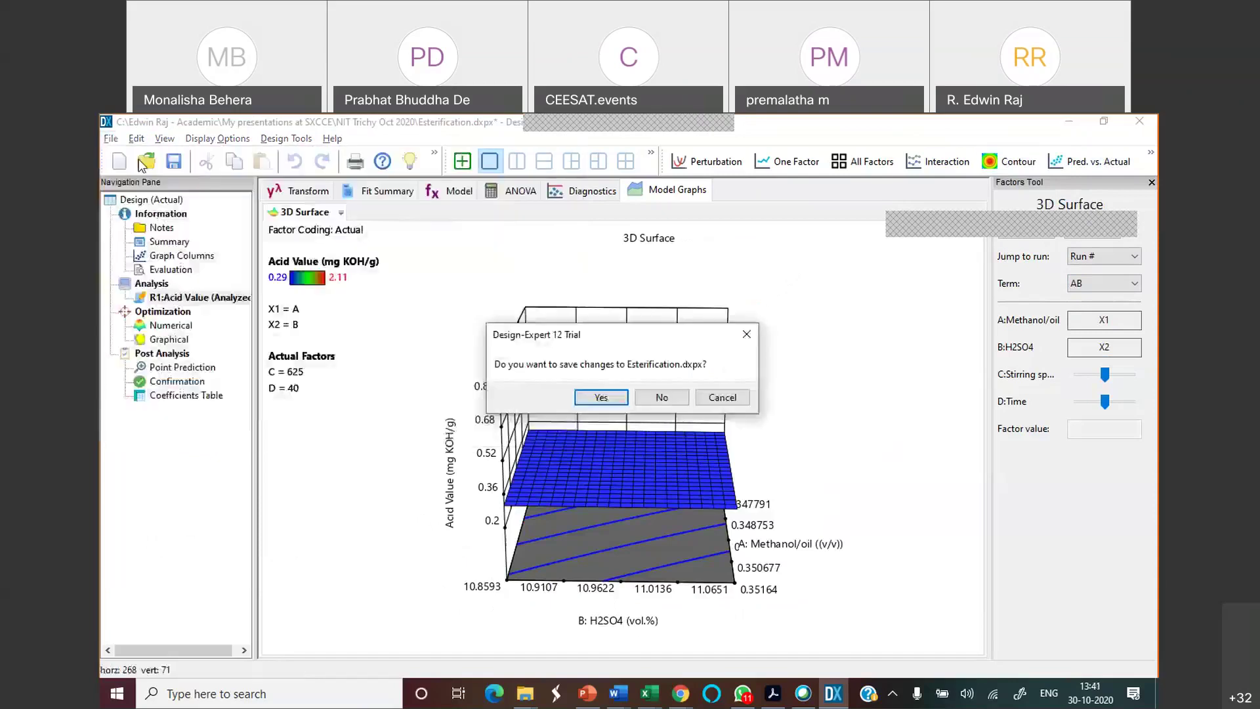
click(650, 399)
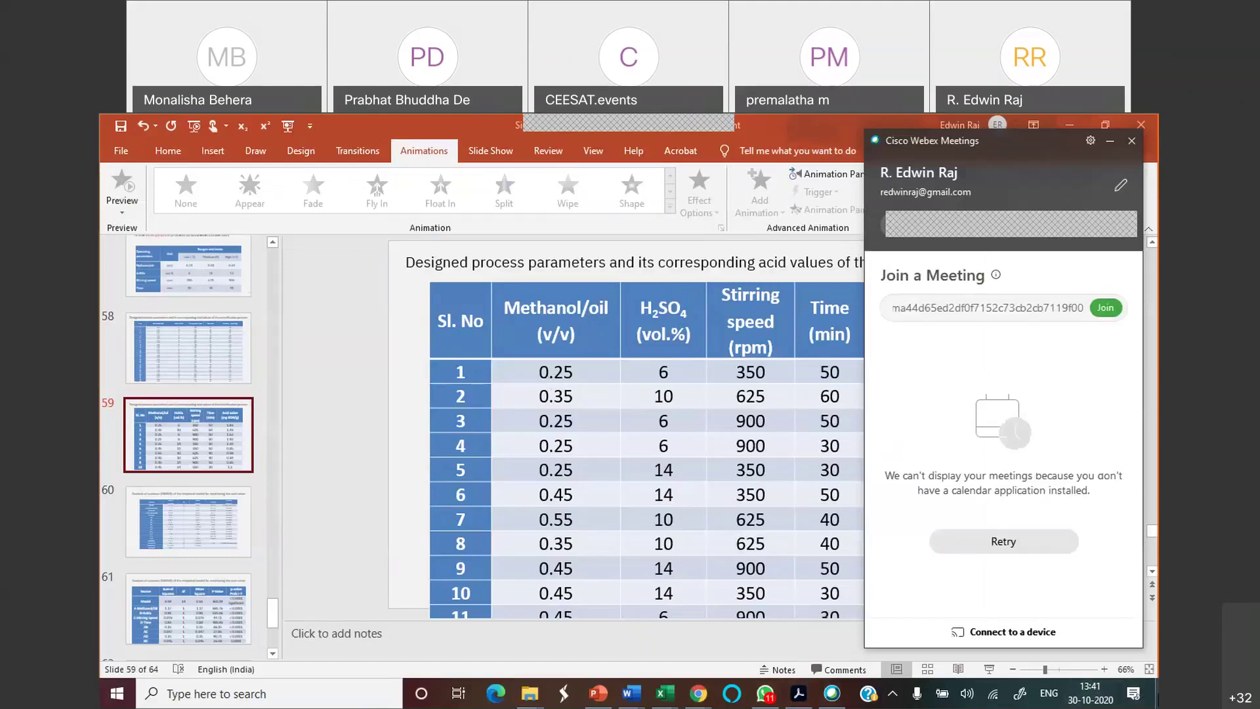
Restart Design-Expert, reopen Esterification.dxpx, and show the contour model graph of the acid value response.
click(1145, 702)
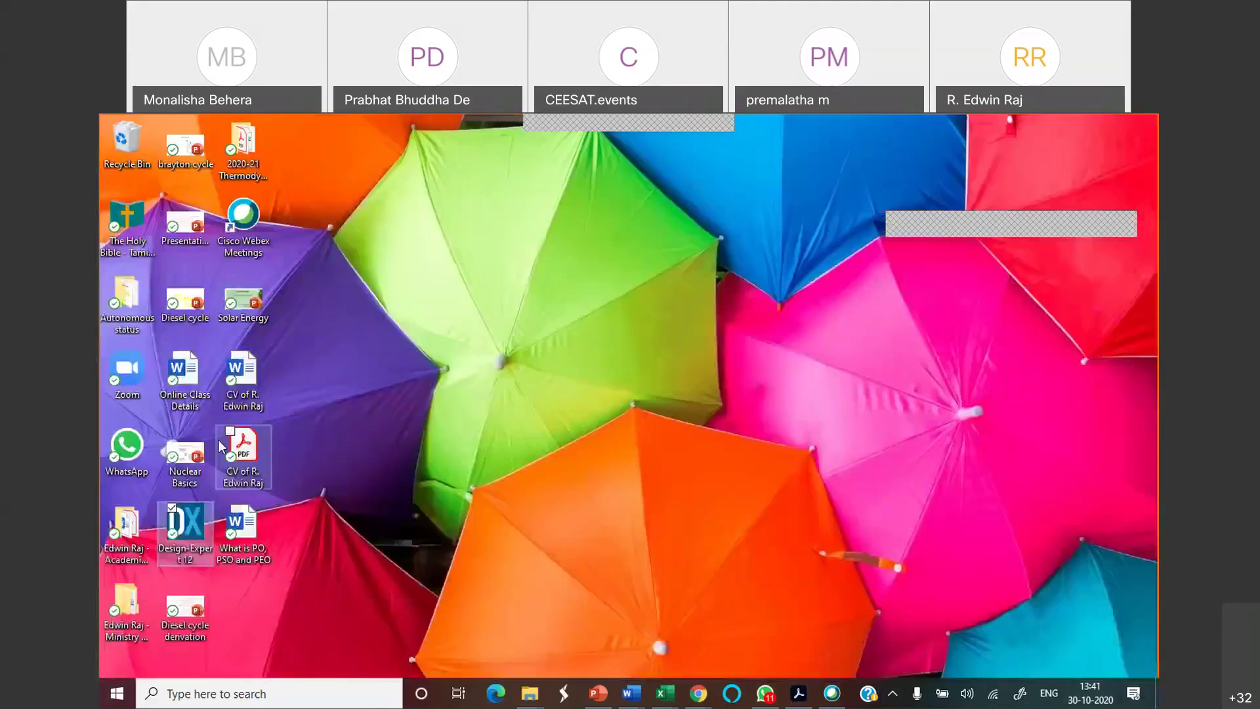
double_click(197, 518)
click(748, 497)
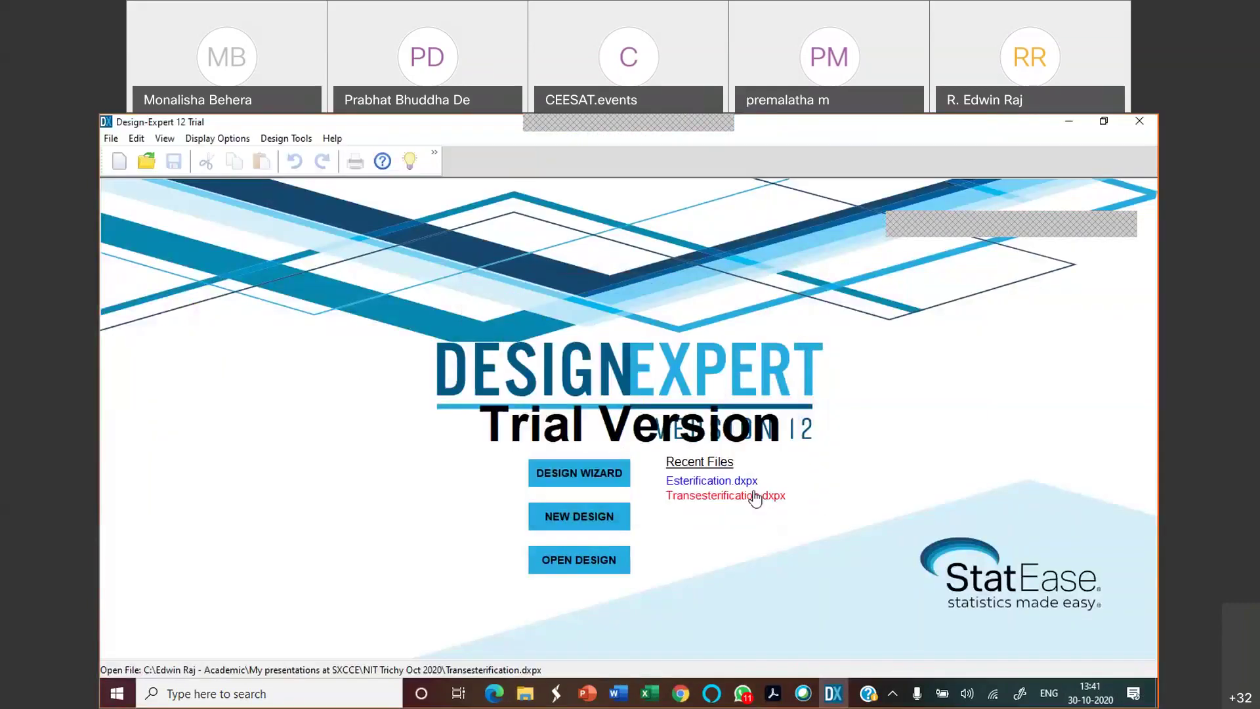
click(713, 483)
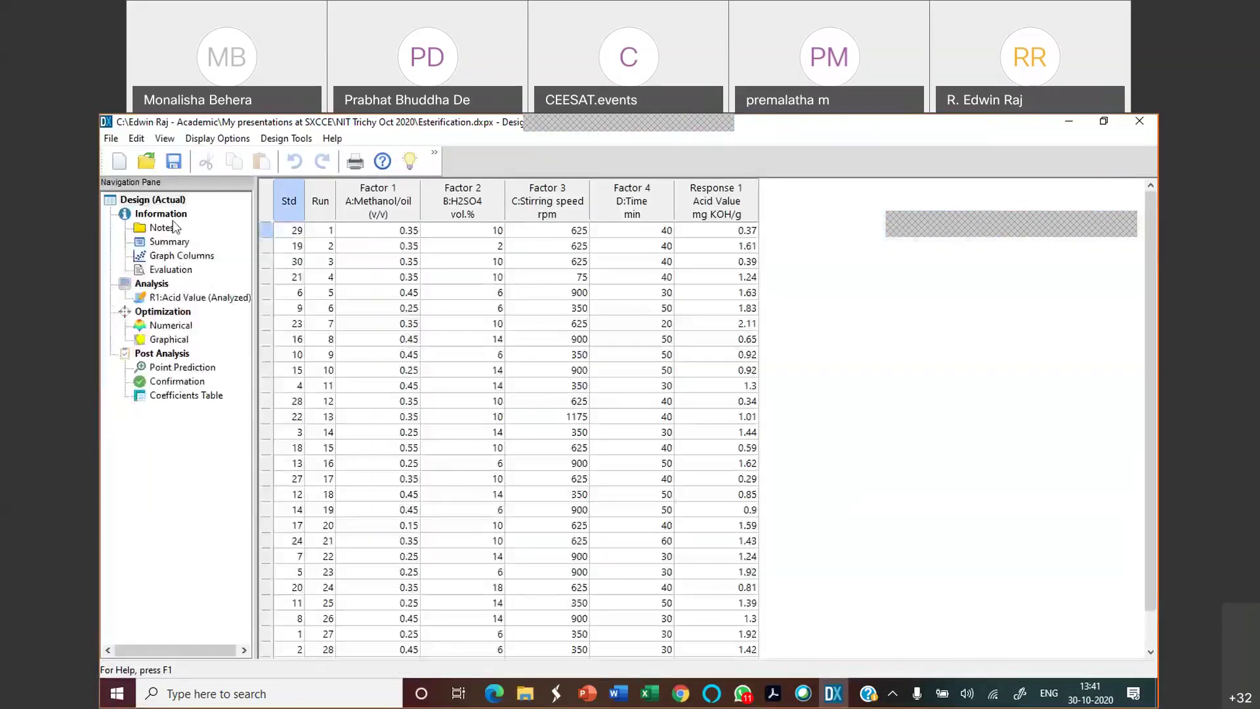
click(189, 301)
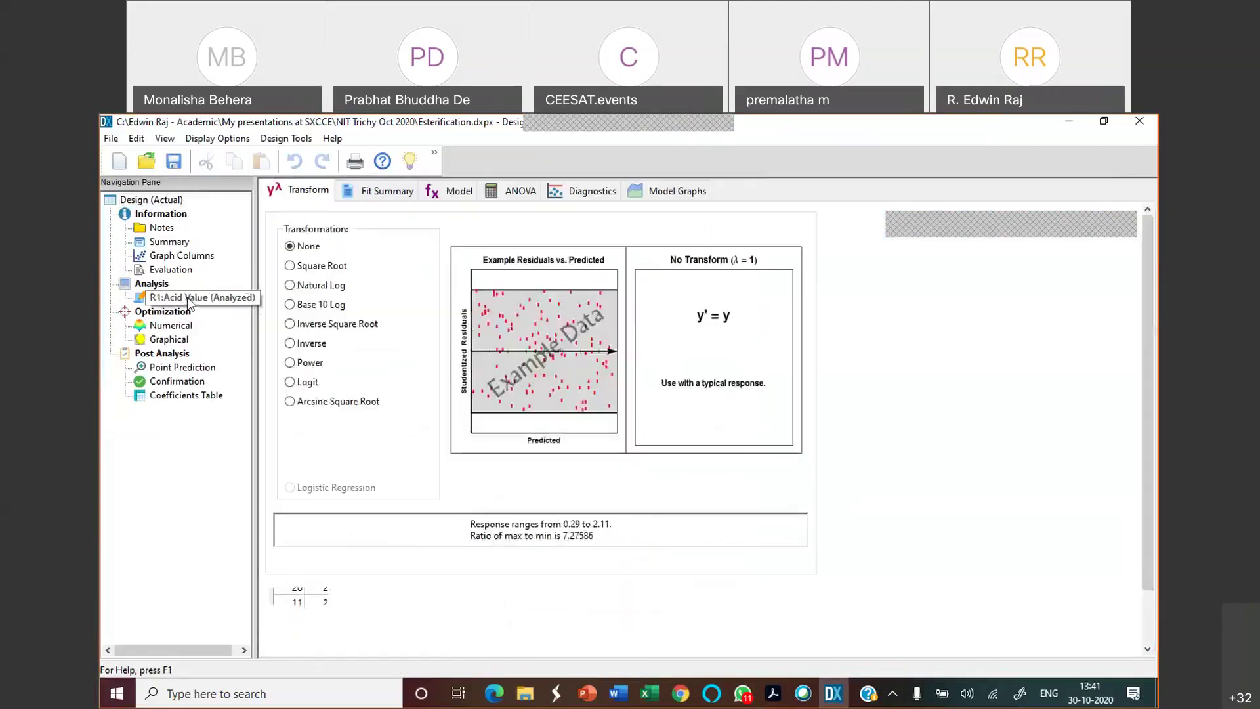
click(658, 191)
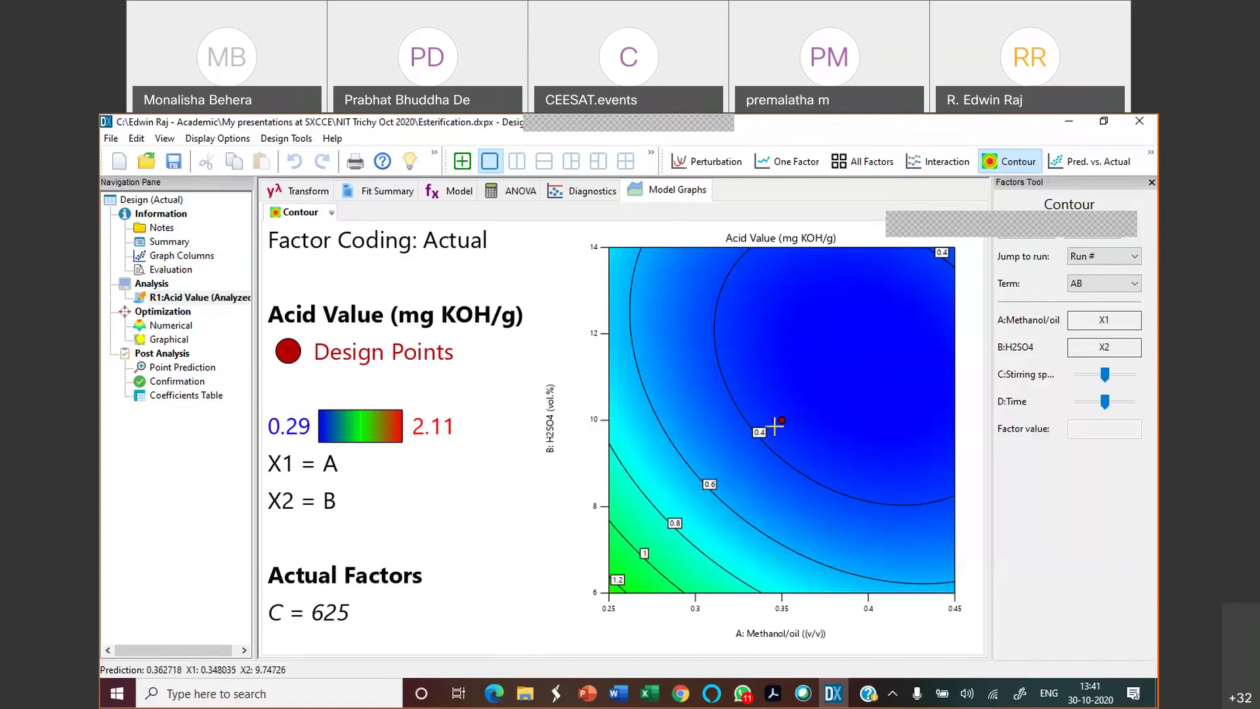
View the 3D surface of the AB term for acid value from another angle and return to the contour graph.
click(1146, 166)
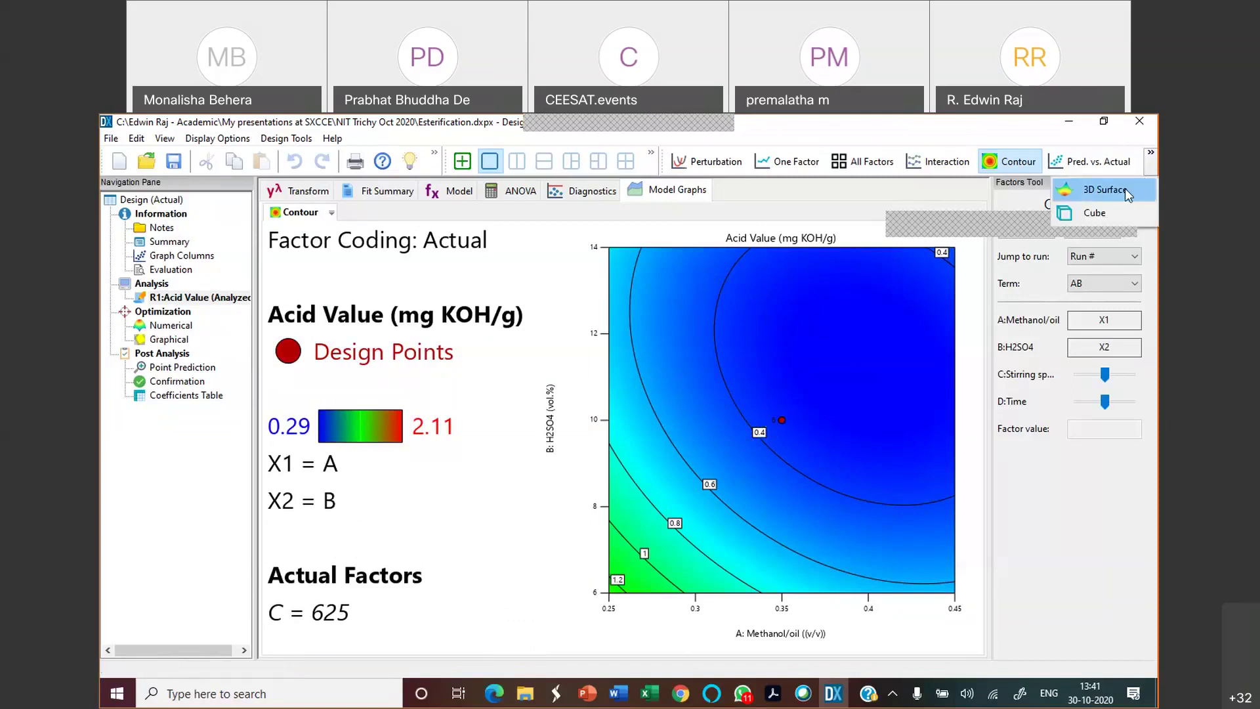
click(1125, 188)
drag(721, 453, 820, 470)
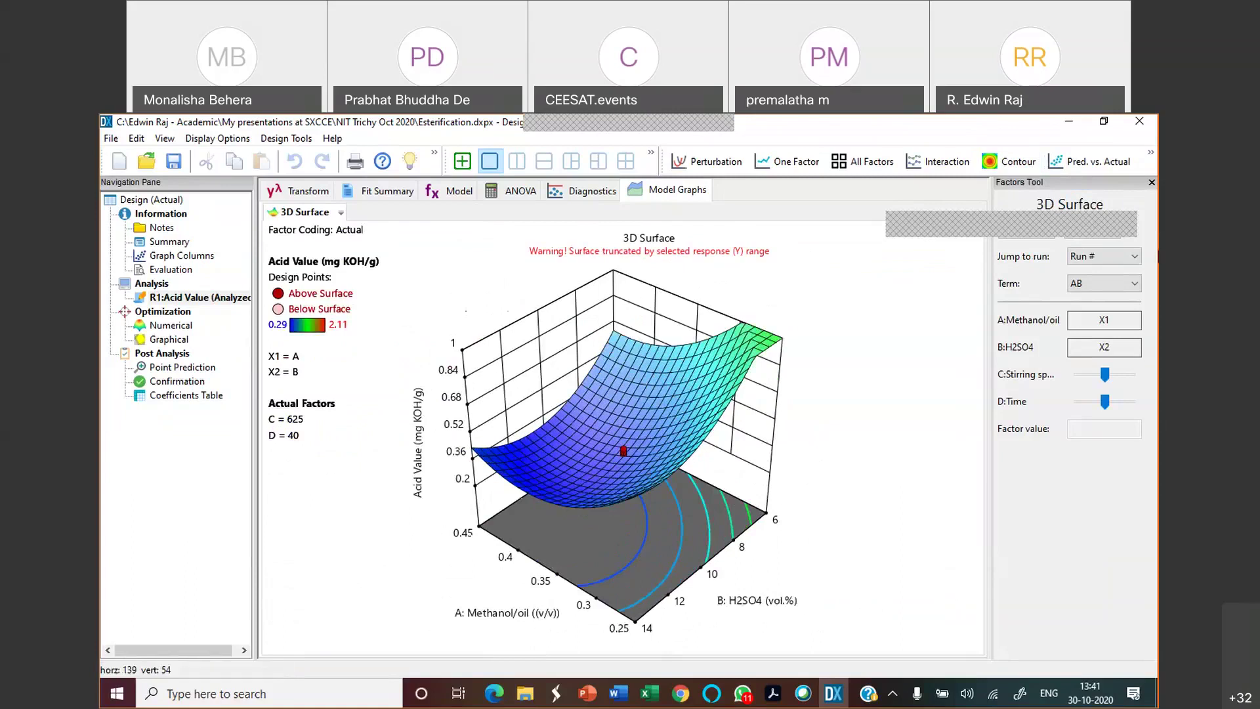
click(1041, 169)
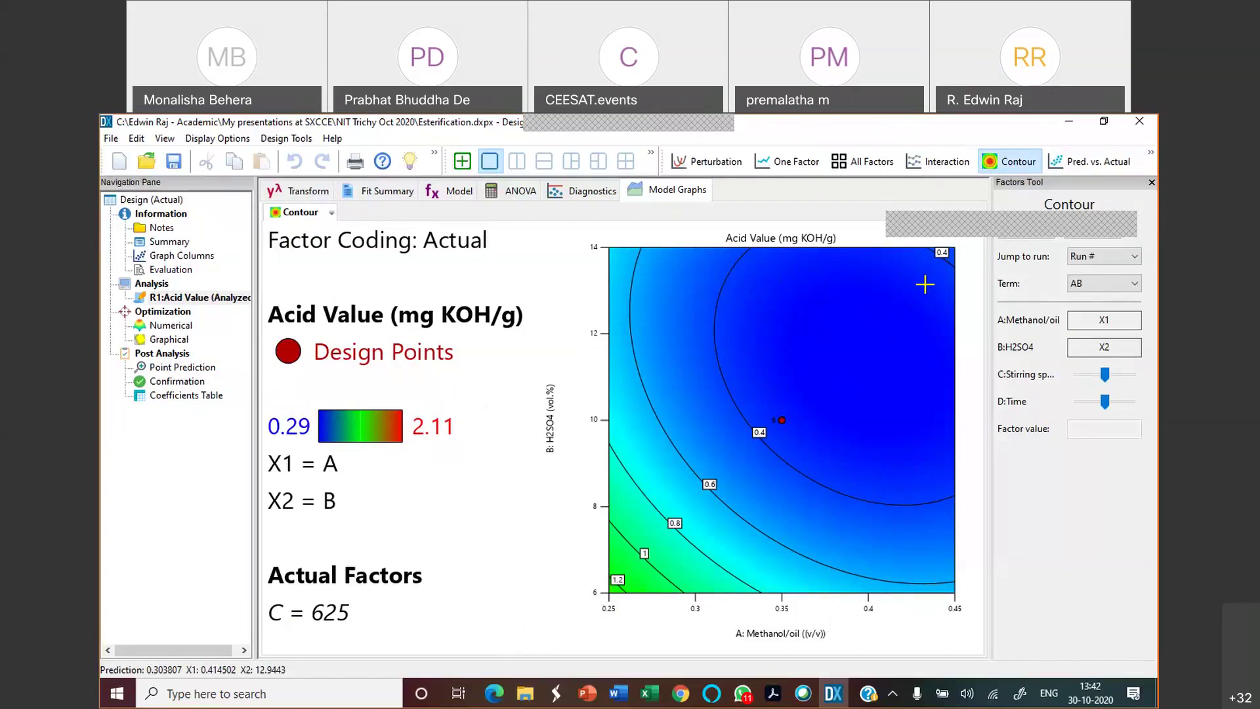
Show the perturbation graph for acid value and examine the curves of factors A to D.
click(708, 164)
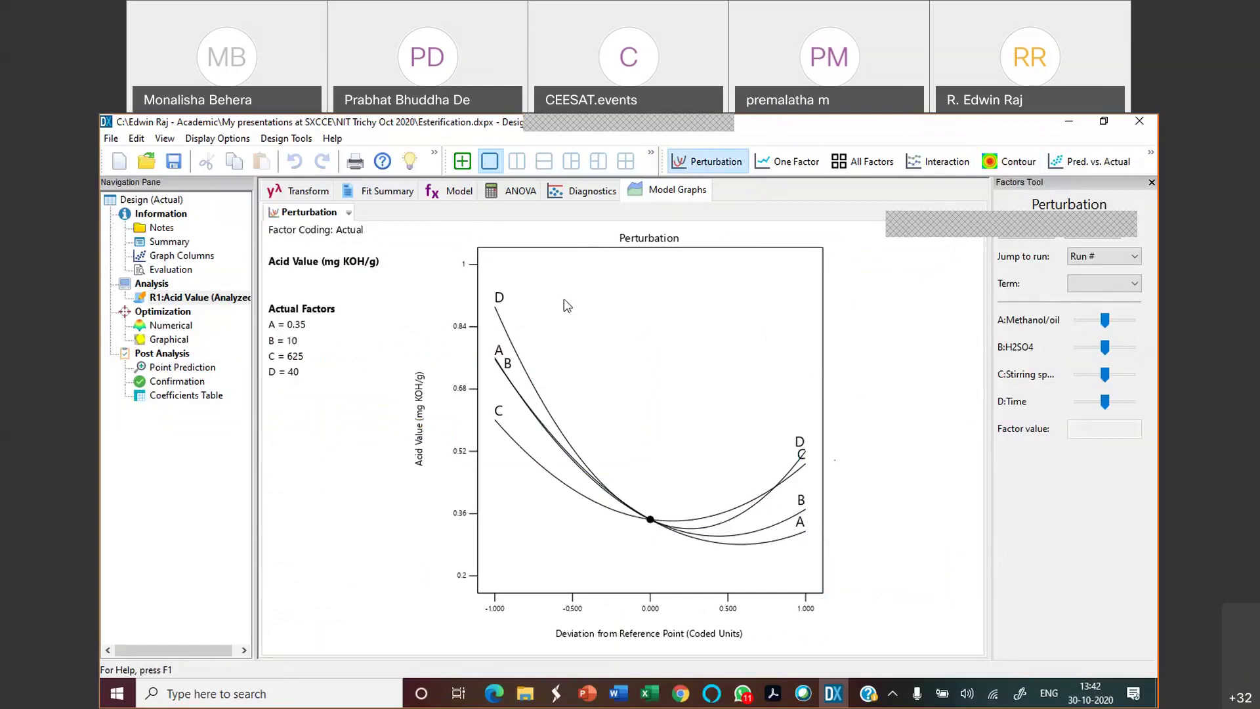
mouse_move(500, 349)
mouse_move(806, 535)
mouse_move(1105, 347)
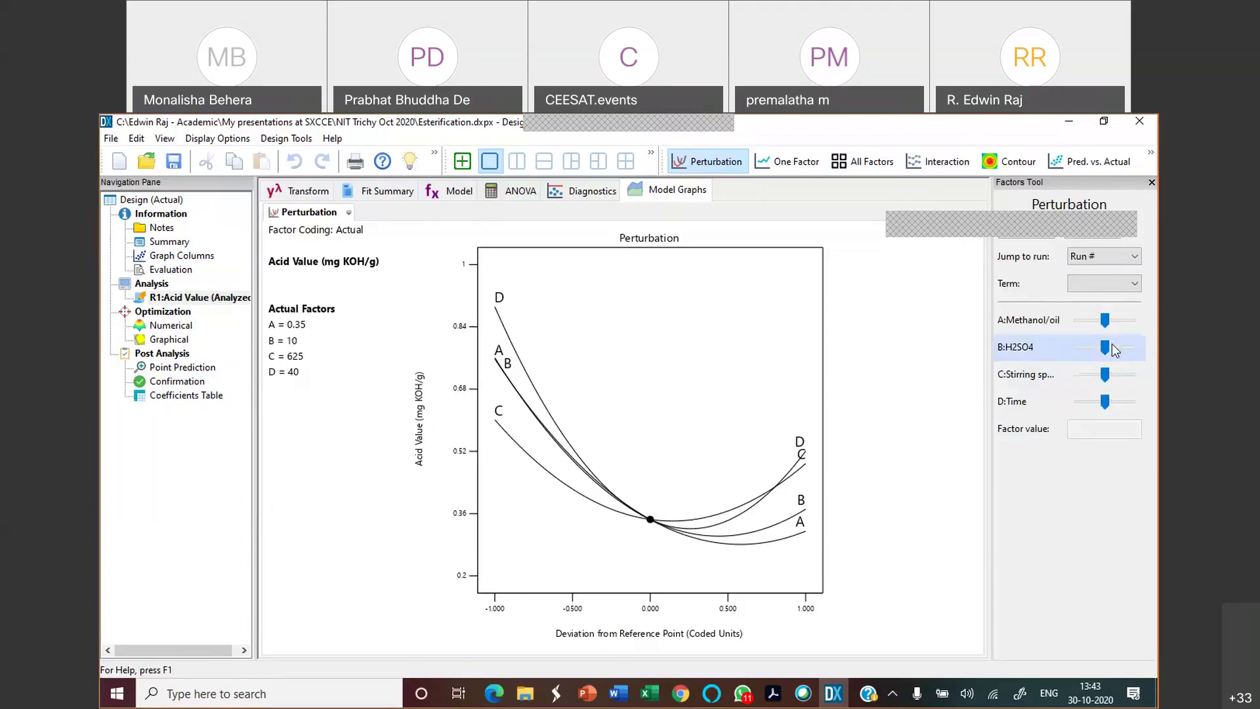
mouse_move(1121, 405)
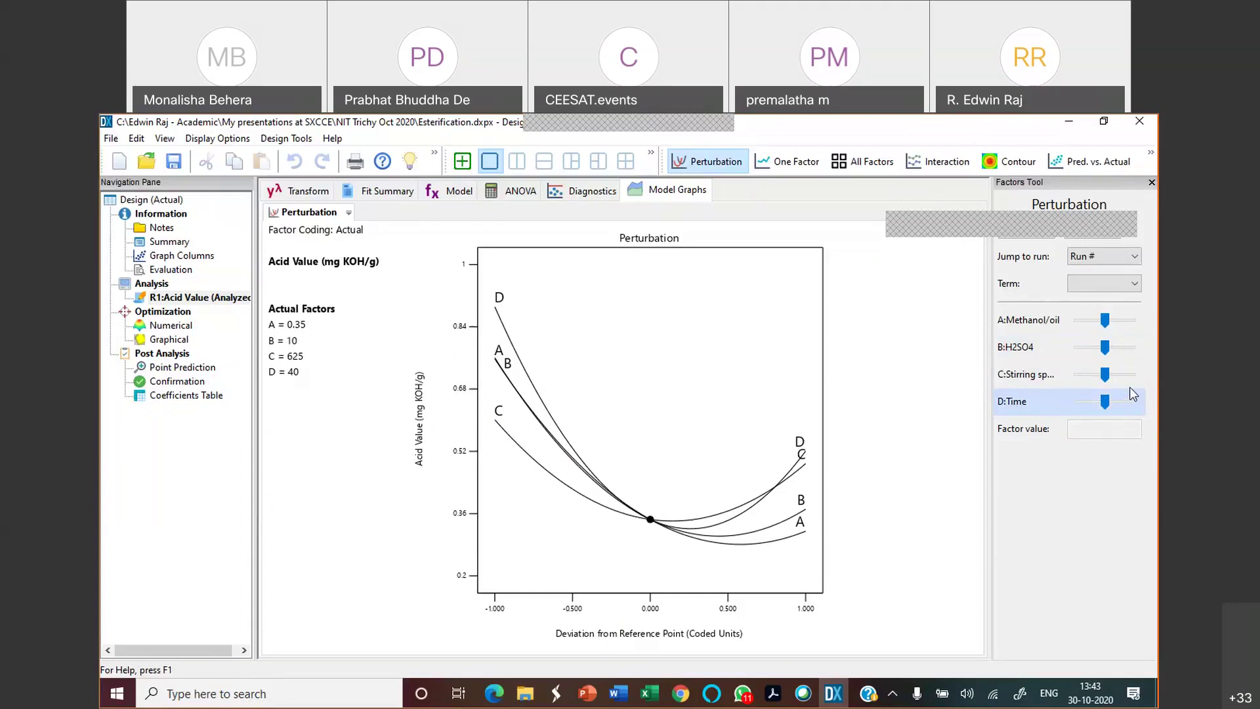
Shift the perturbation graph's reference point to H2SO4 9.68, time 40.2 and stirring speed 603, trying time at 34.6 on the way.
mouse_move(1107, 351)
mouse_down()
mouse_move(1077, 350)
mouse_move(1132, 356)
mouse_move(1101, 352)
mouse_up()
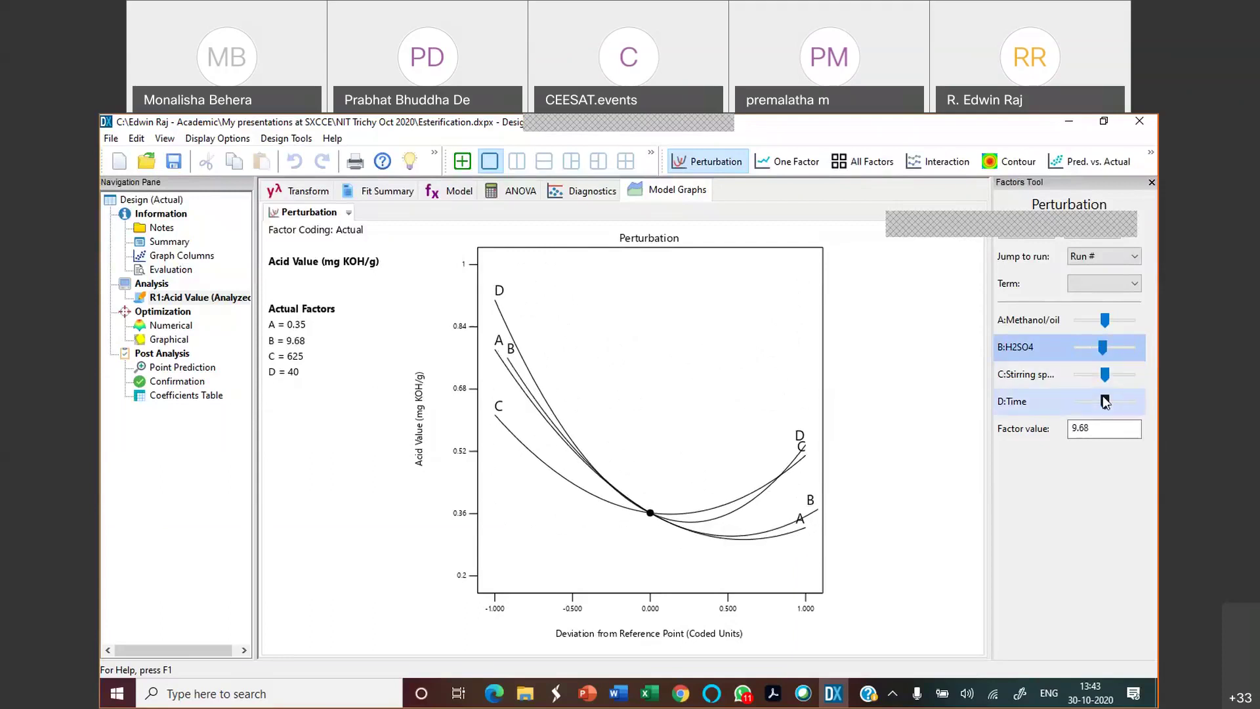
drag(1104, 406, 1088, 410)
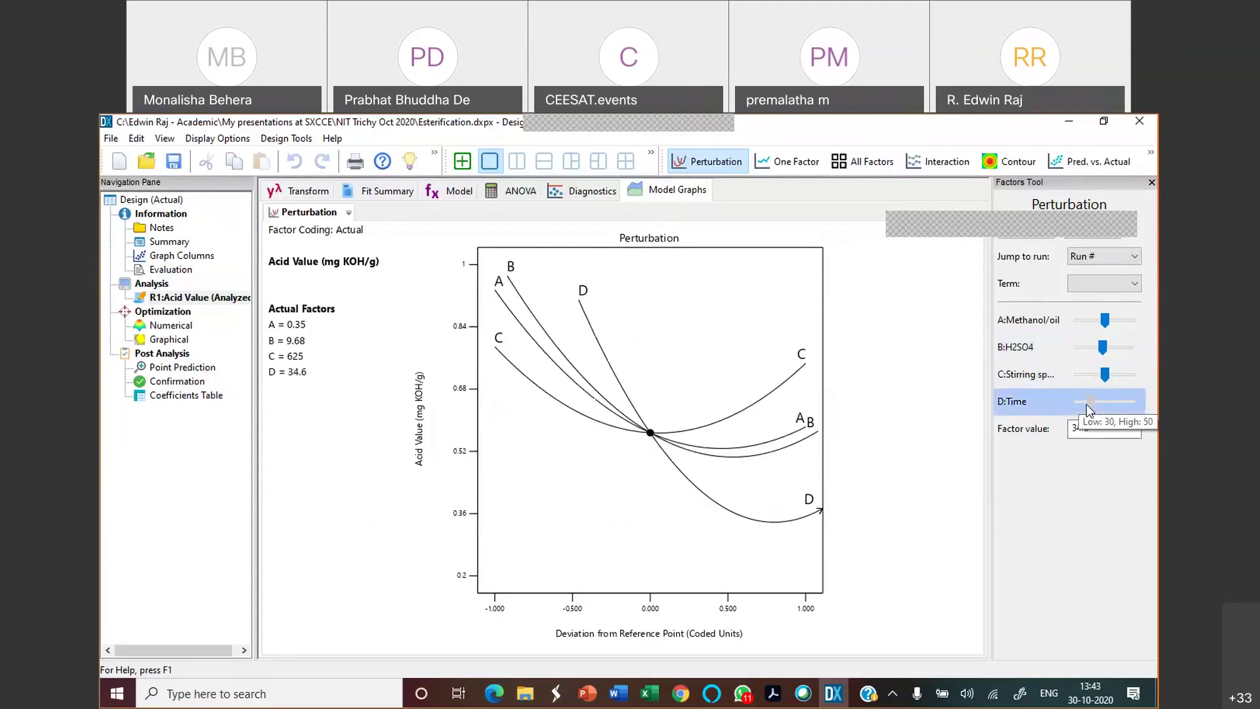
mouse_move(1086, 405)
mouse_down()
mouse_move(1127, 408)
mouse_move(1107, 410)
mouse_up()
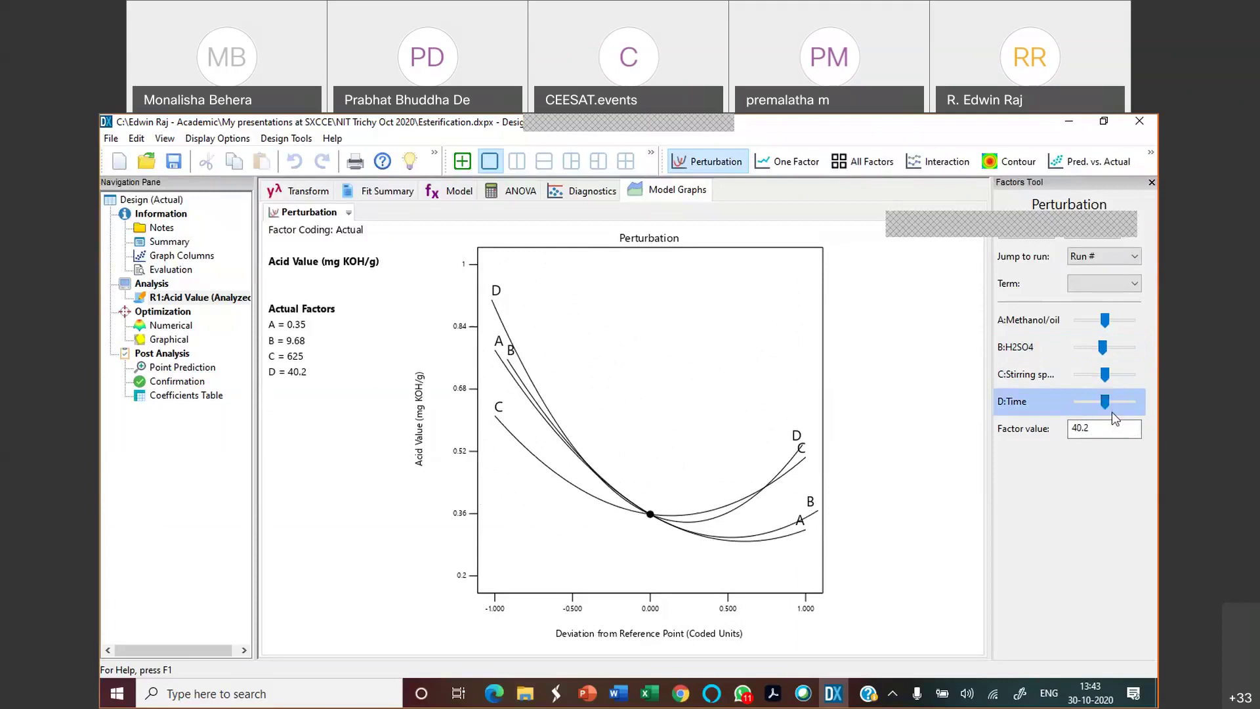
mouse_move(1106, 379)
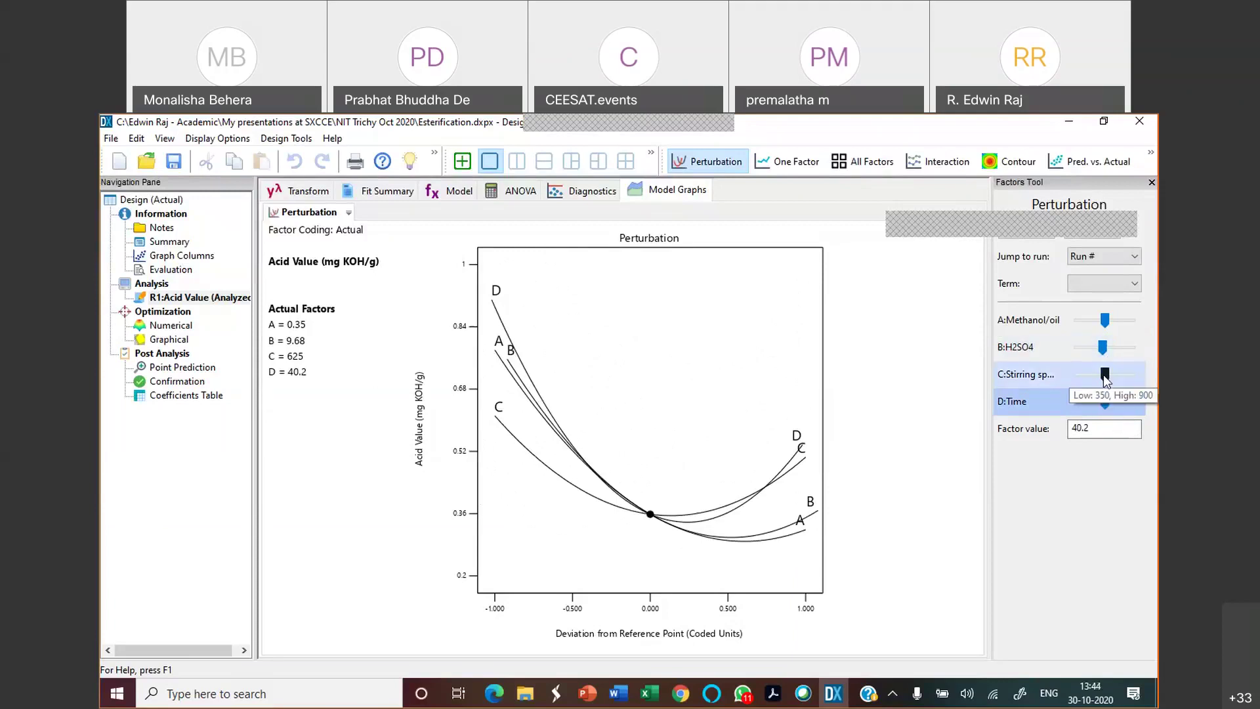
mouse_move(1104, 374)
mouse_down()
mouse_move(1078, 373)
mouse_move(1124, 380)
mouse_move(1103, 379)
mouse_up()
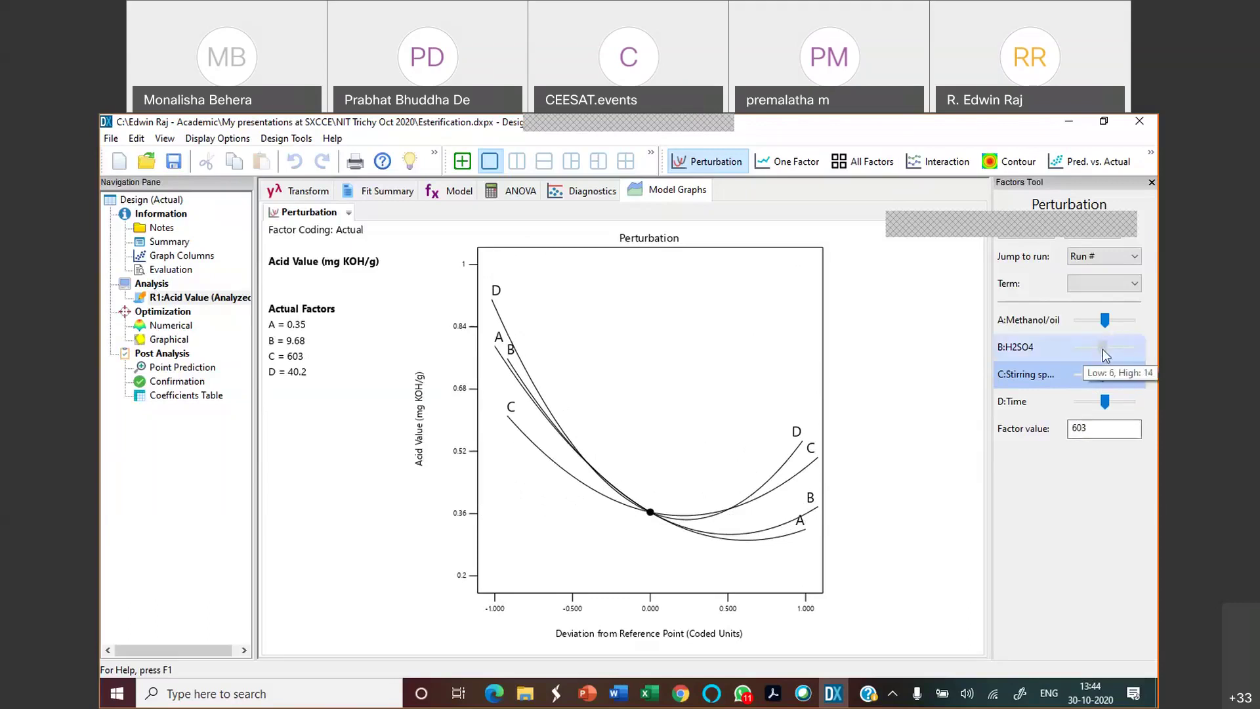
click(1103, 347)
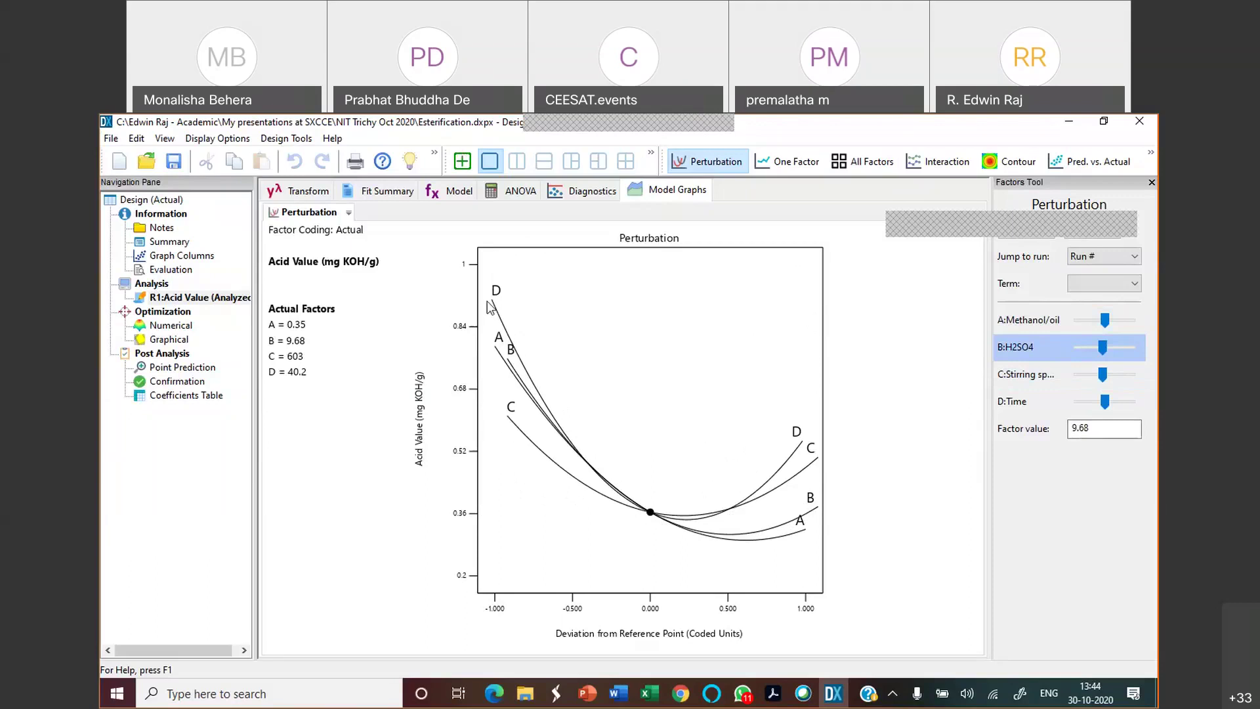
mouse_move(493, 297)
mouse_move(661, 516)
Show the 3D surface graph of the AC term and rotate it to bring the methanol/oil axis to the front.
click(1152, 163)
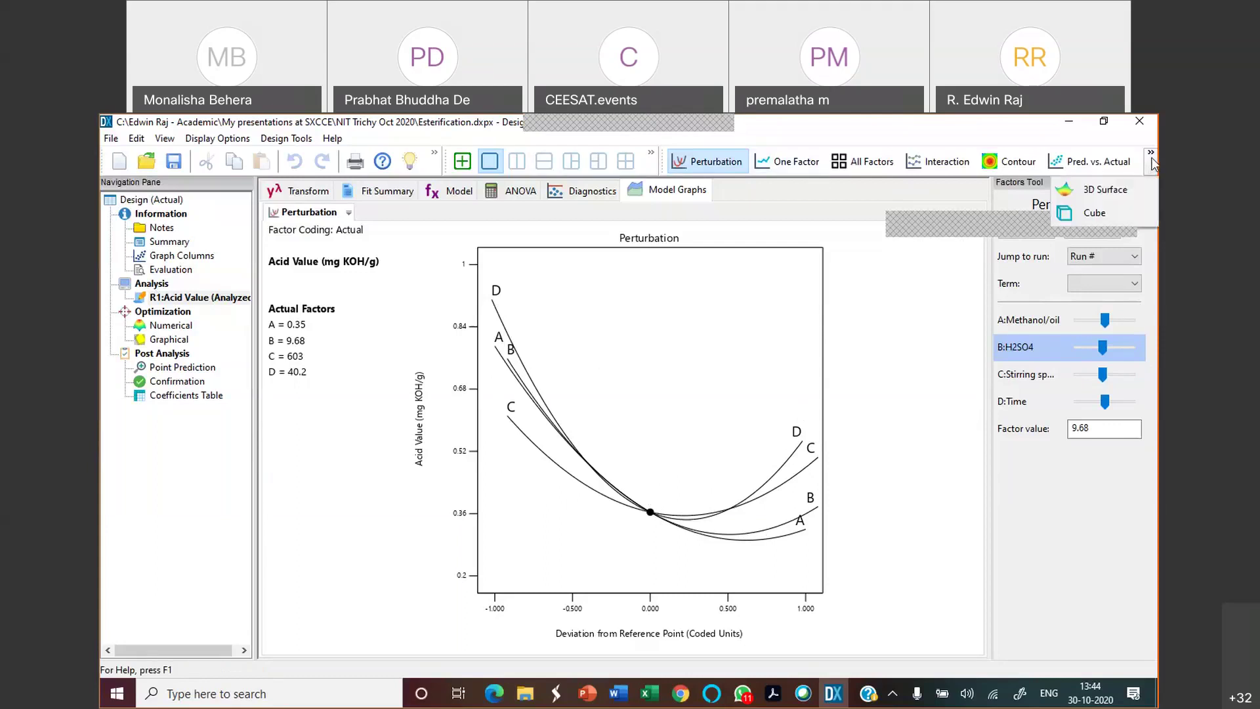
click(1122, 190)
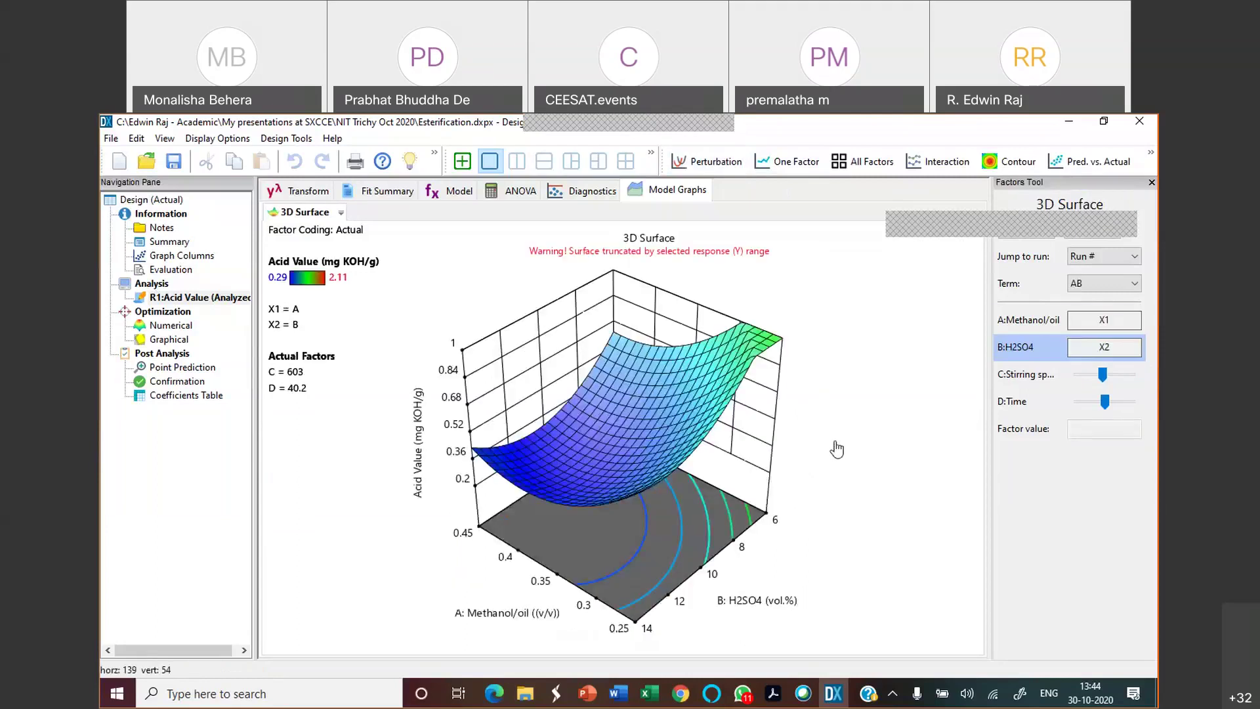
click(1135, 284)
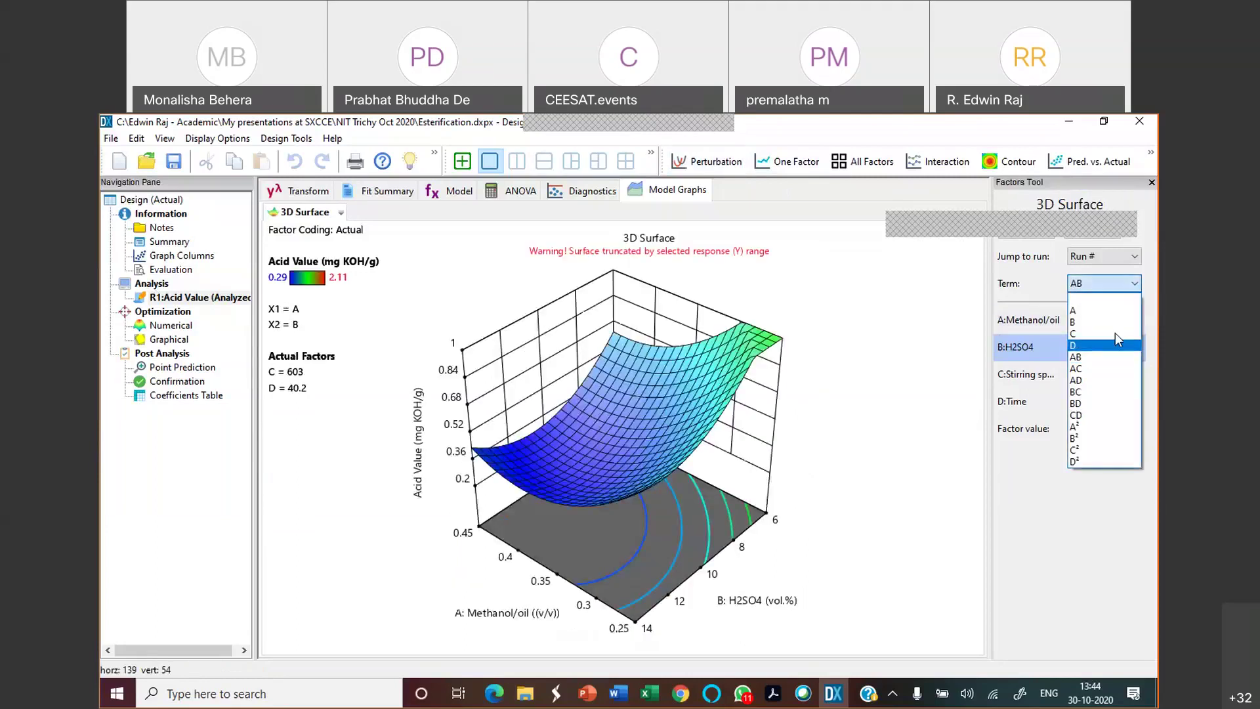
click(1093, 368)
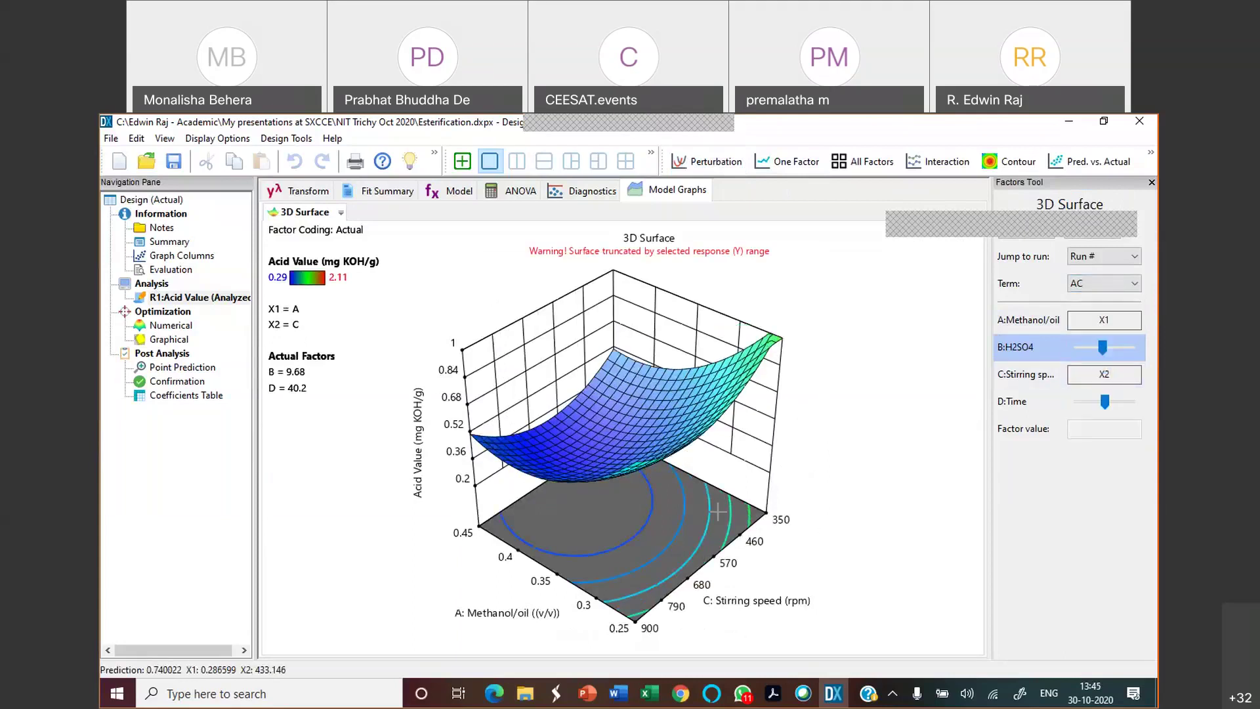
drag(728, 516, 638, 489)
drag(647, 543, 430, 571)
Display the 3D surface for the BC term, followed by the CD term, viewing each from a different angle.
click(1132, 284)
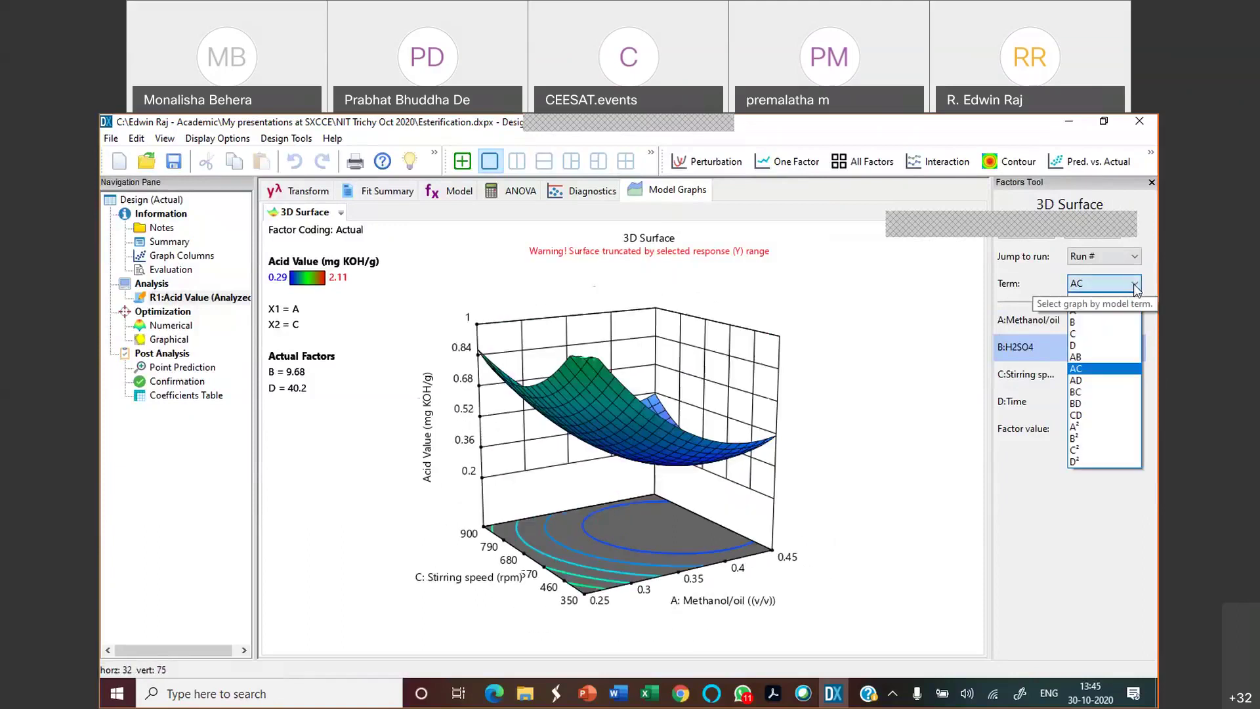
click(1077, 391)
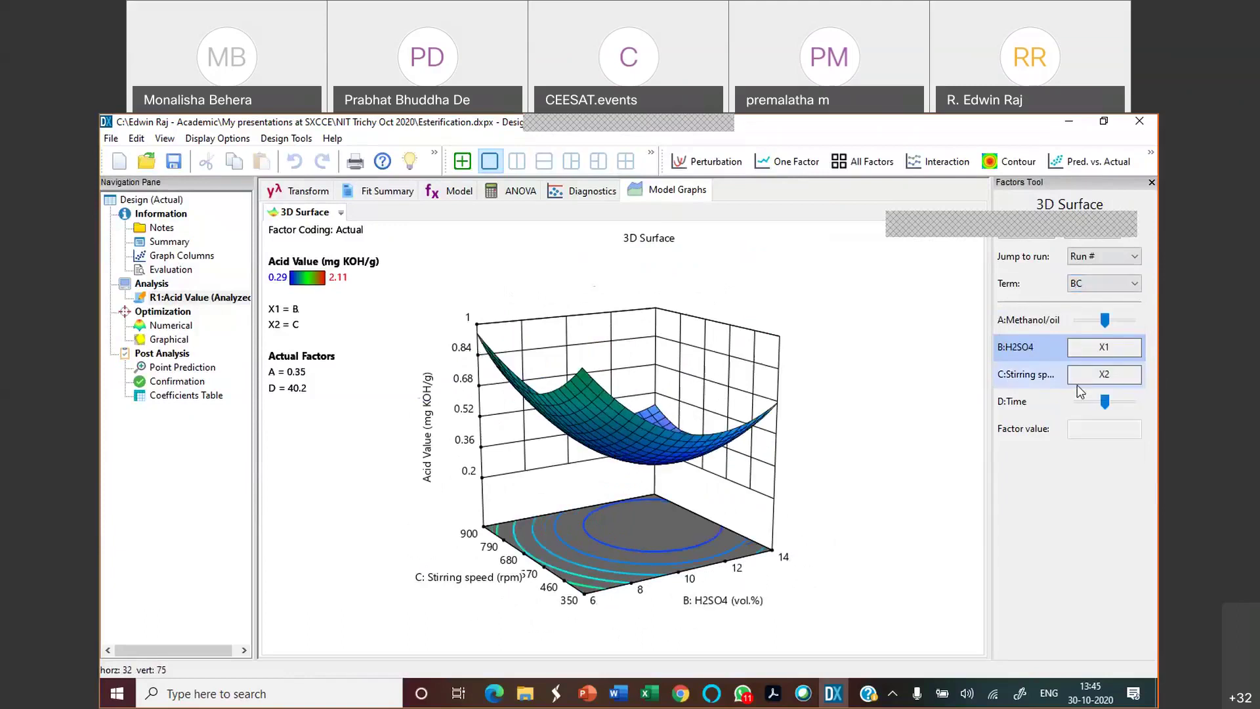
mouse_move(771, 452)
mouse_down()
mouse_move(774, 433)
mouse_move(771, 460)
mouse_up()
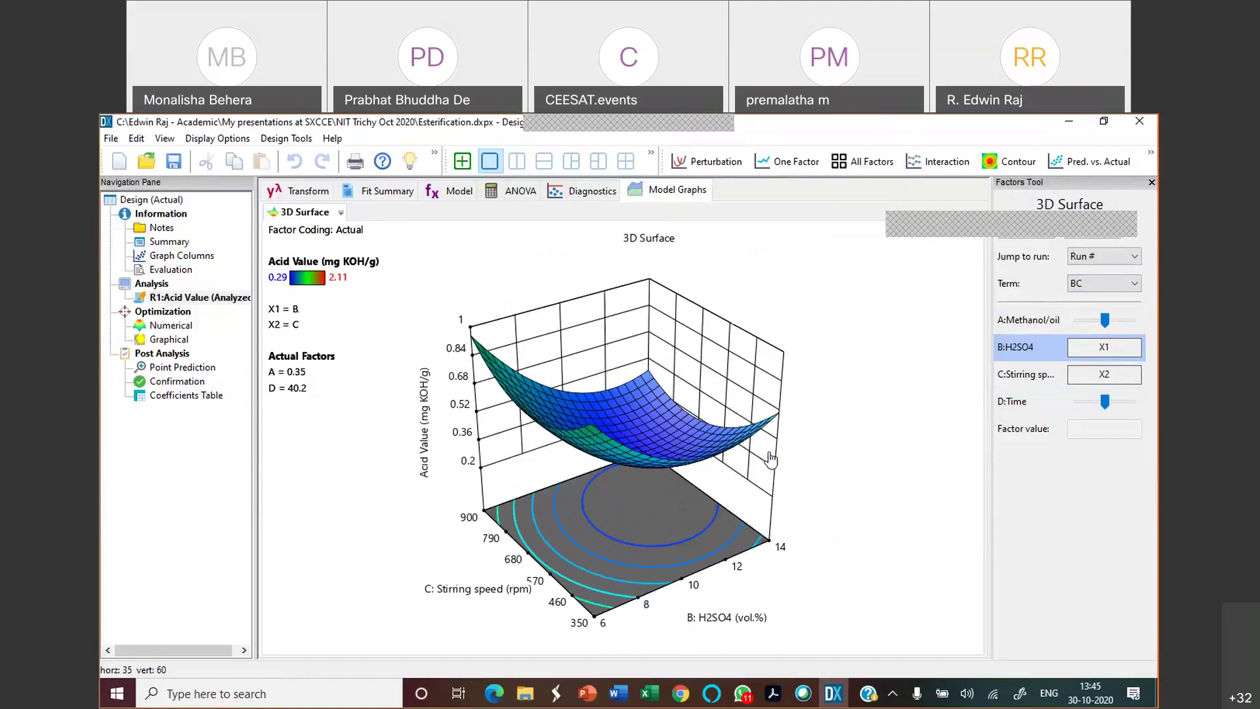
click(1134, 285)
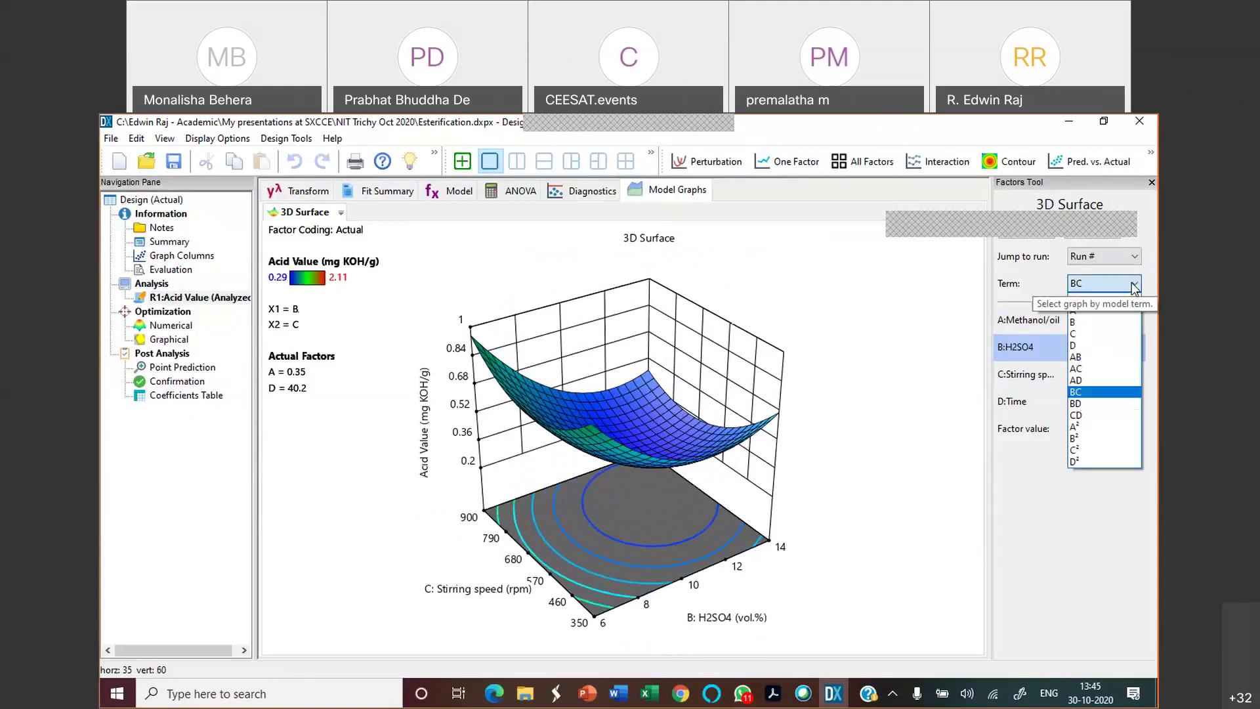
click(1096, 414)
drag(789, 456, 849, 456)
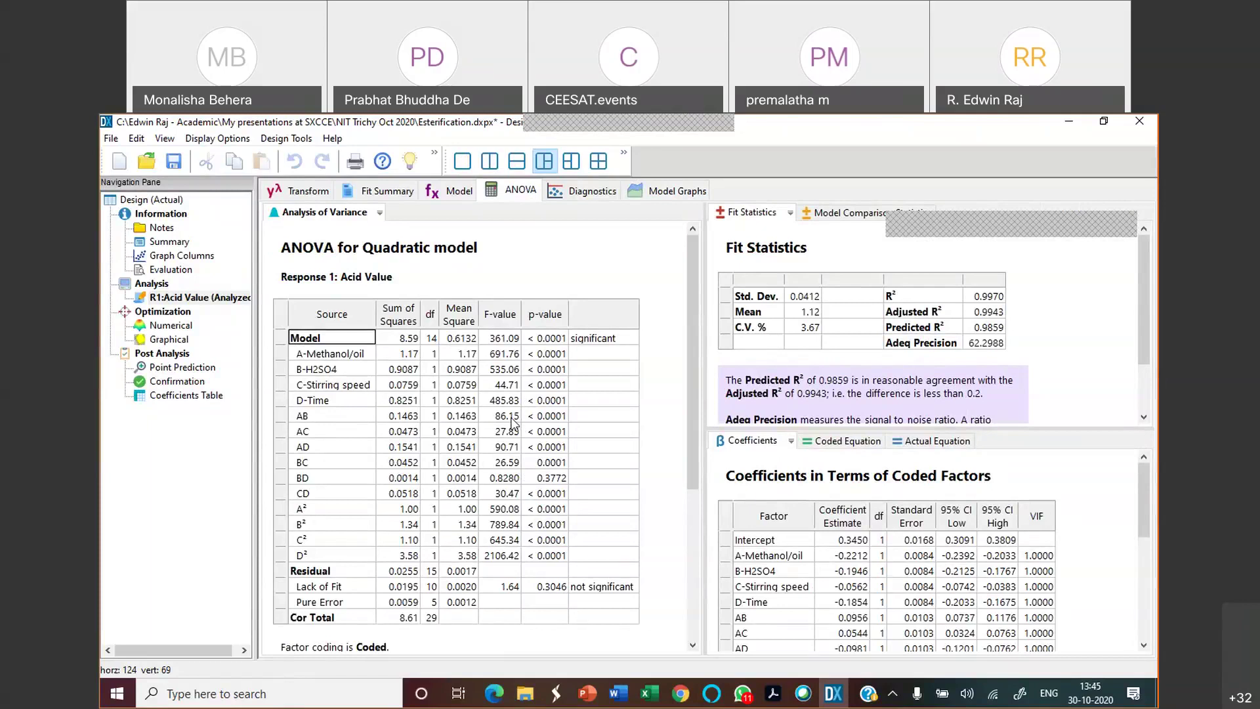
Compare the F-values of the AD and AB terms in the ANOVA table and return to the CD surface graph.
click(515, 450)
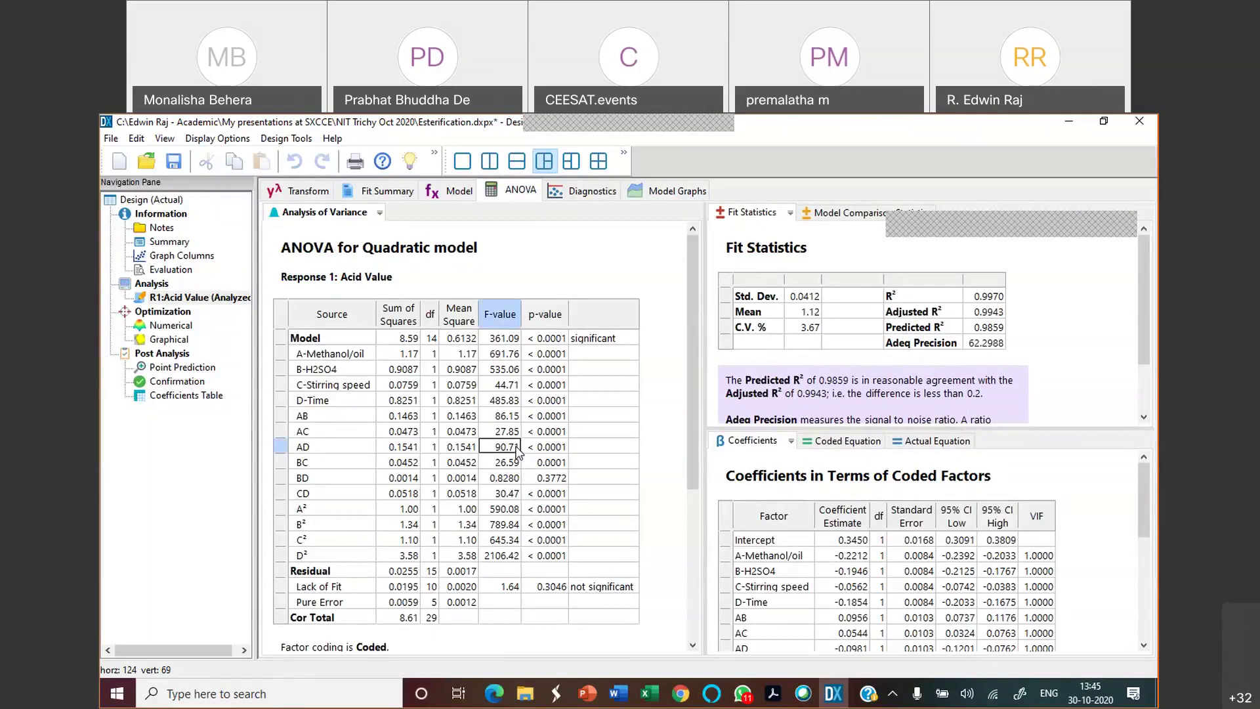
click(509, 418)
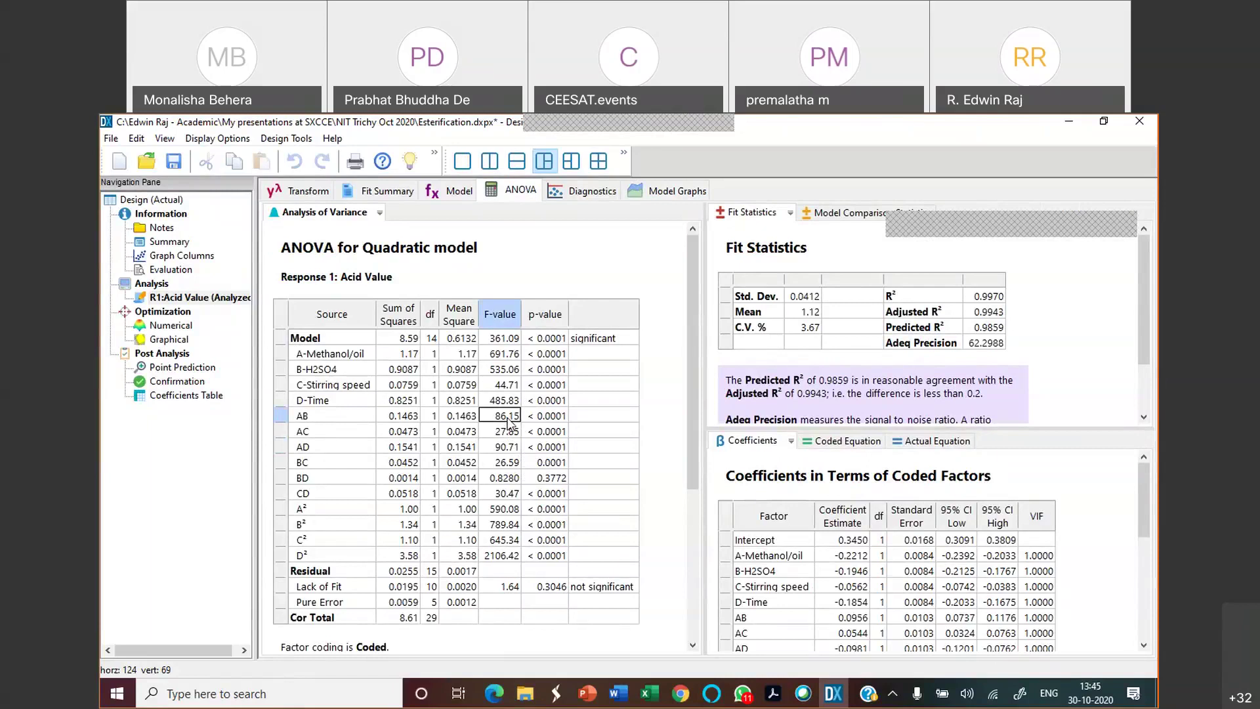
click(677, 197)
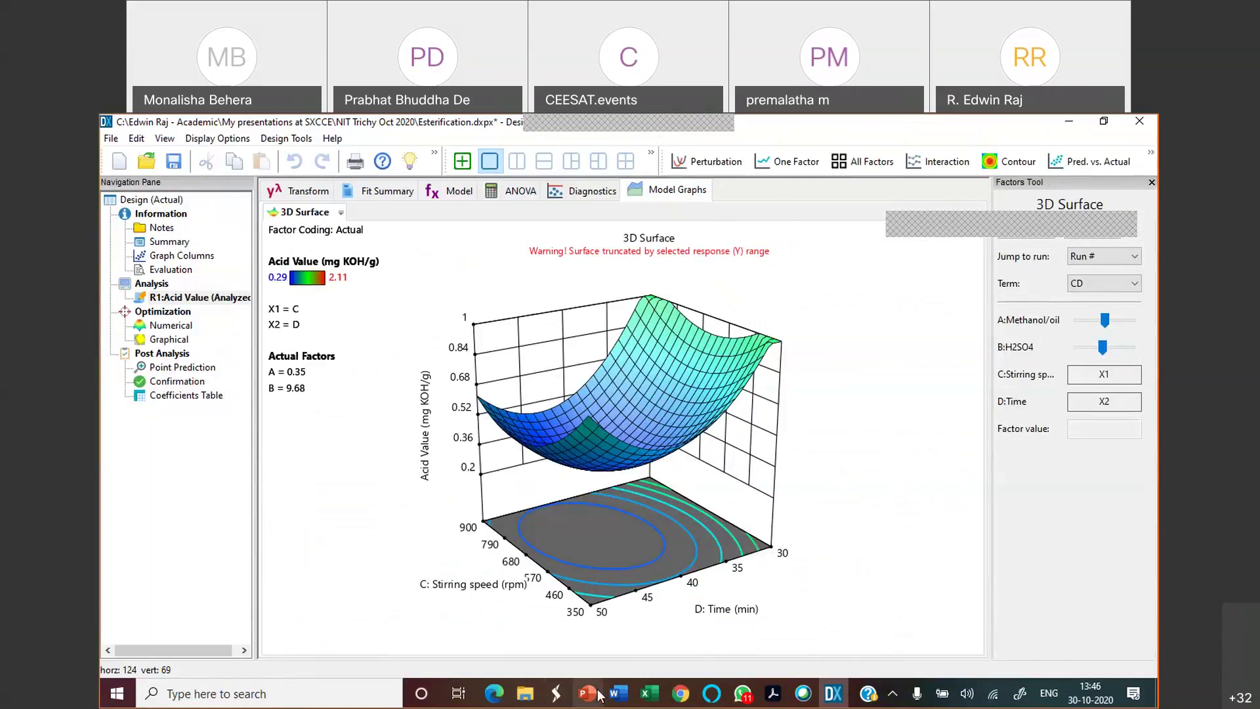
mouse_move(593, 701)
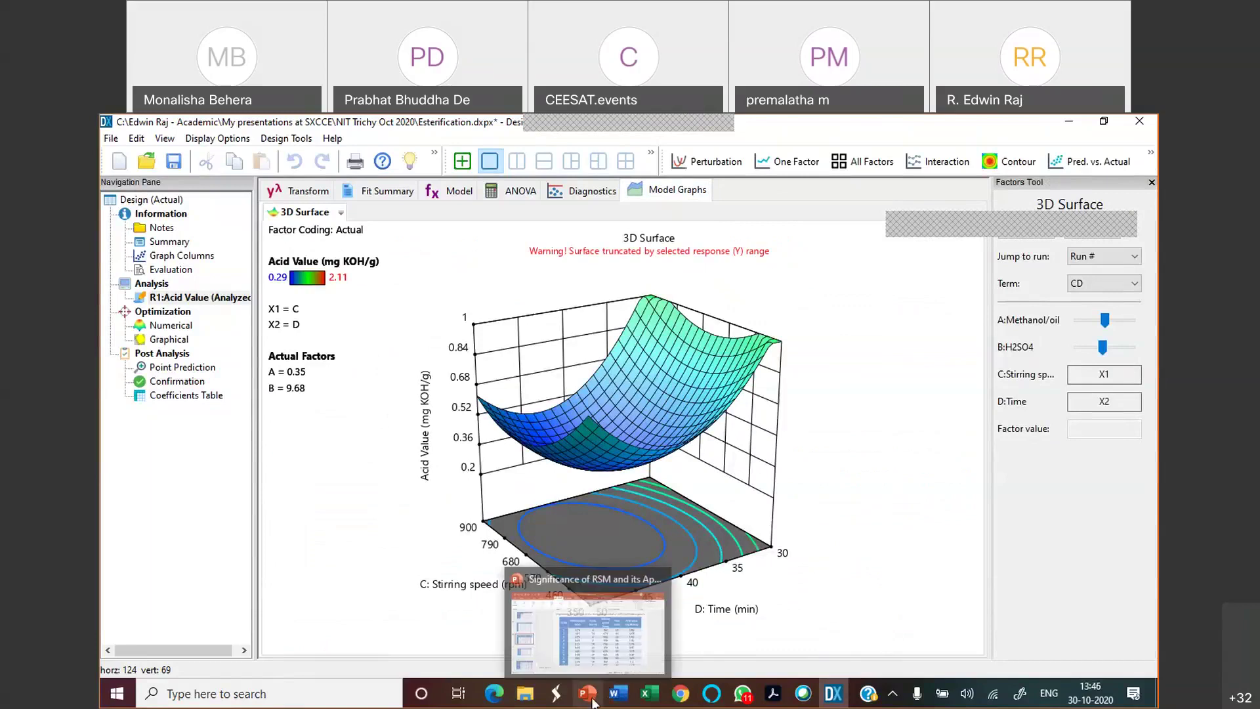